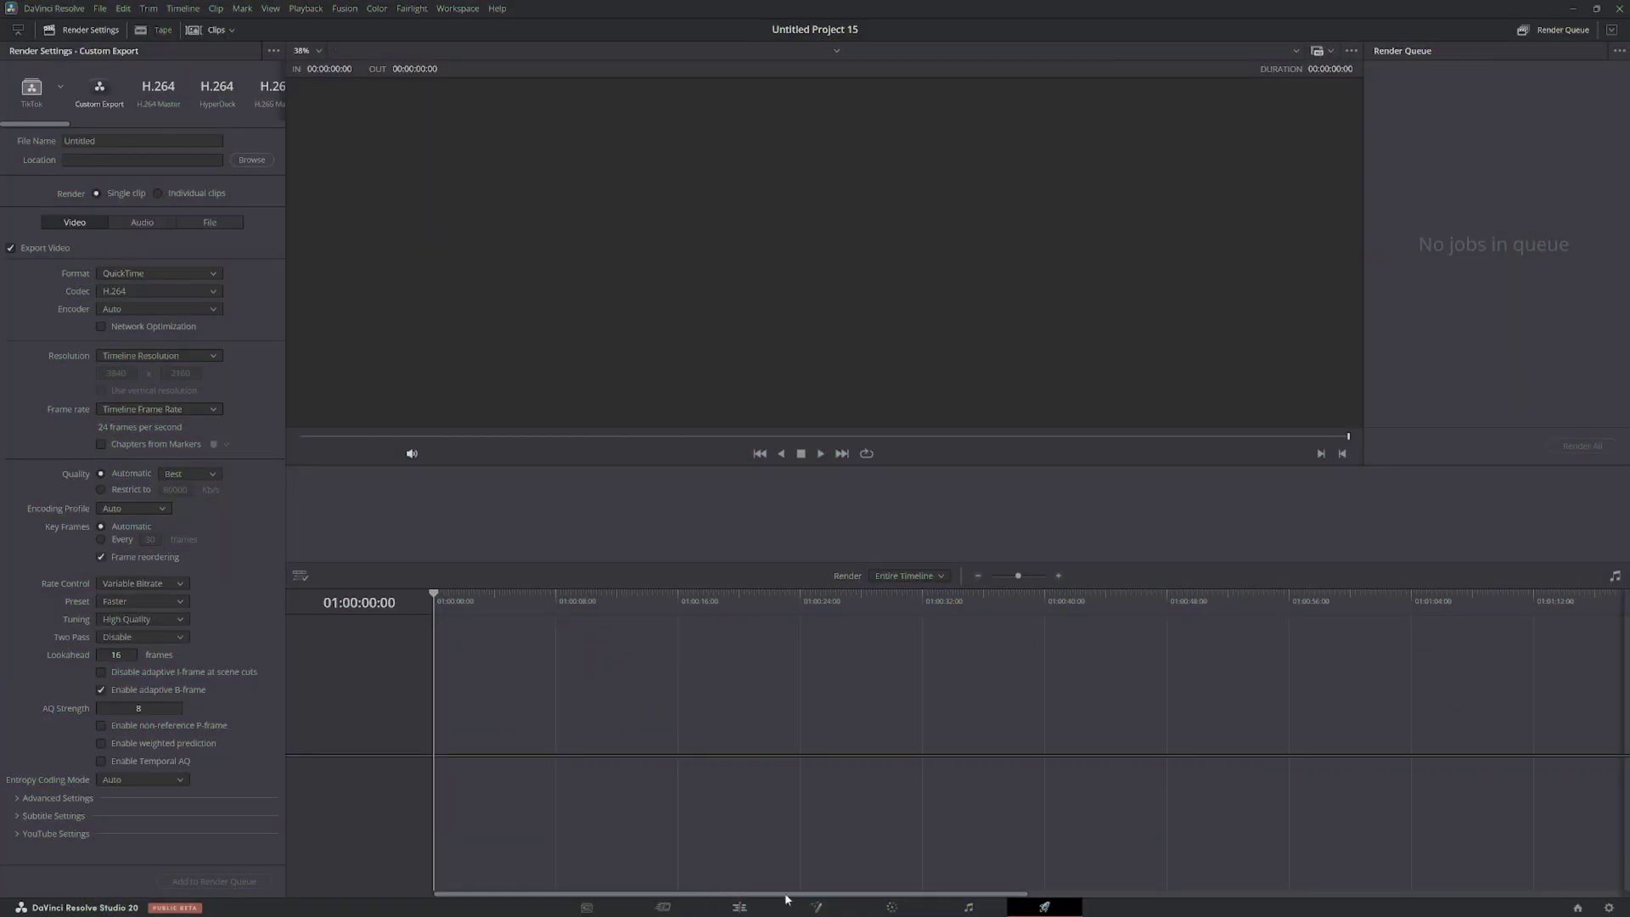
From the Edit page, start a media import and browse the Western Digital drive
{"action": "left_click", "coordinate": [739, 907]}
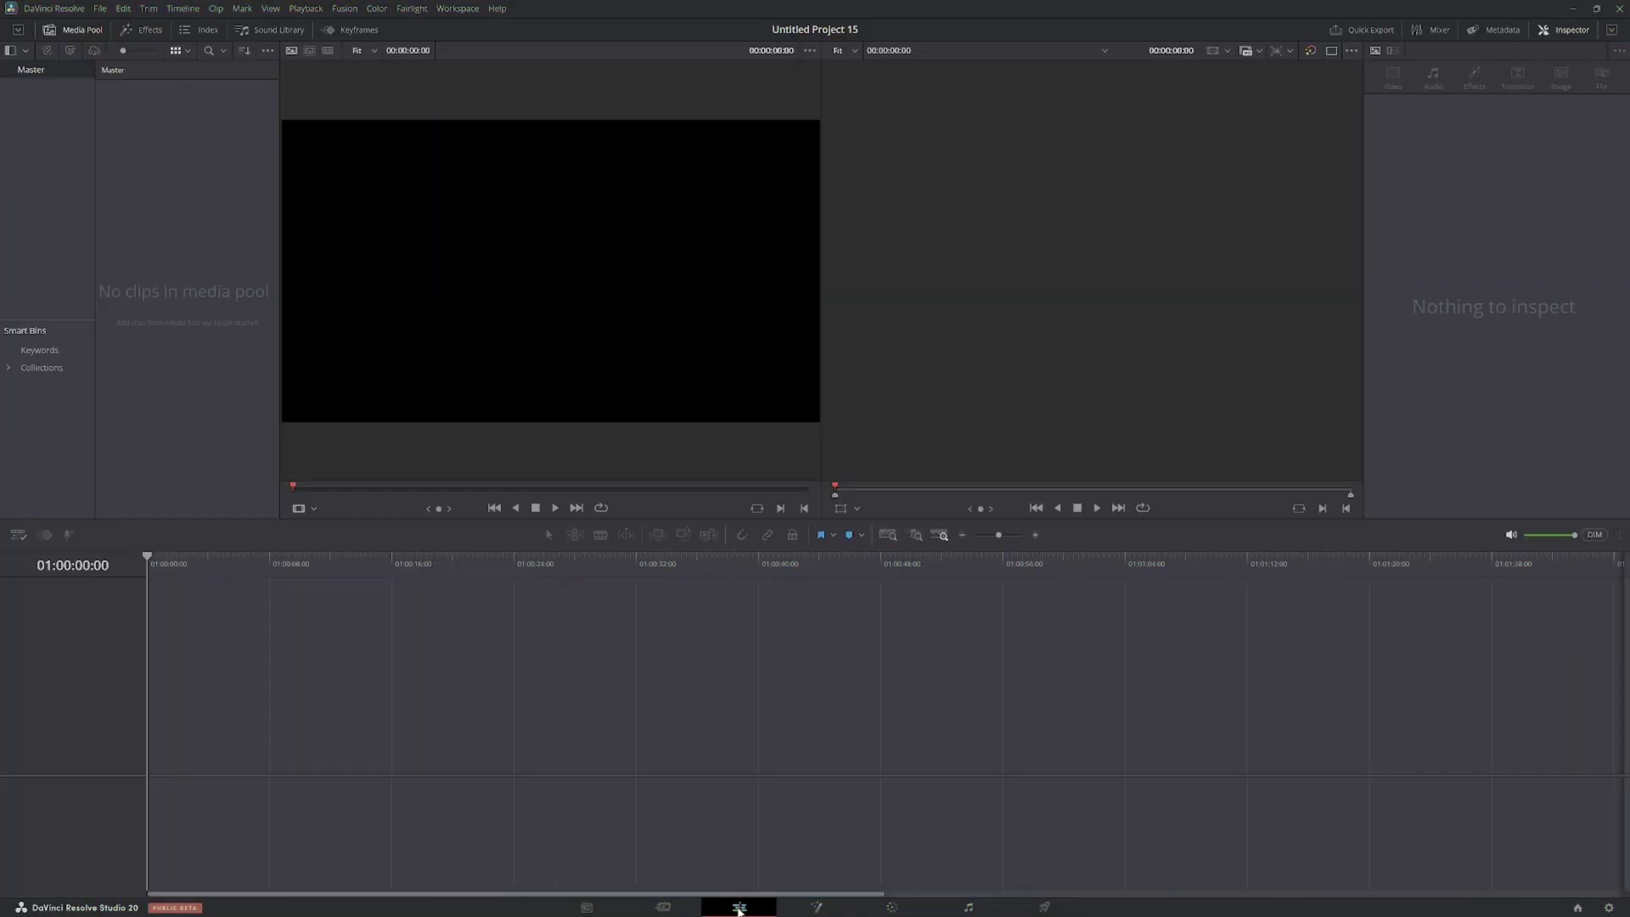
{"action": "left_click", "coordinate": [100, 8]}
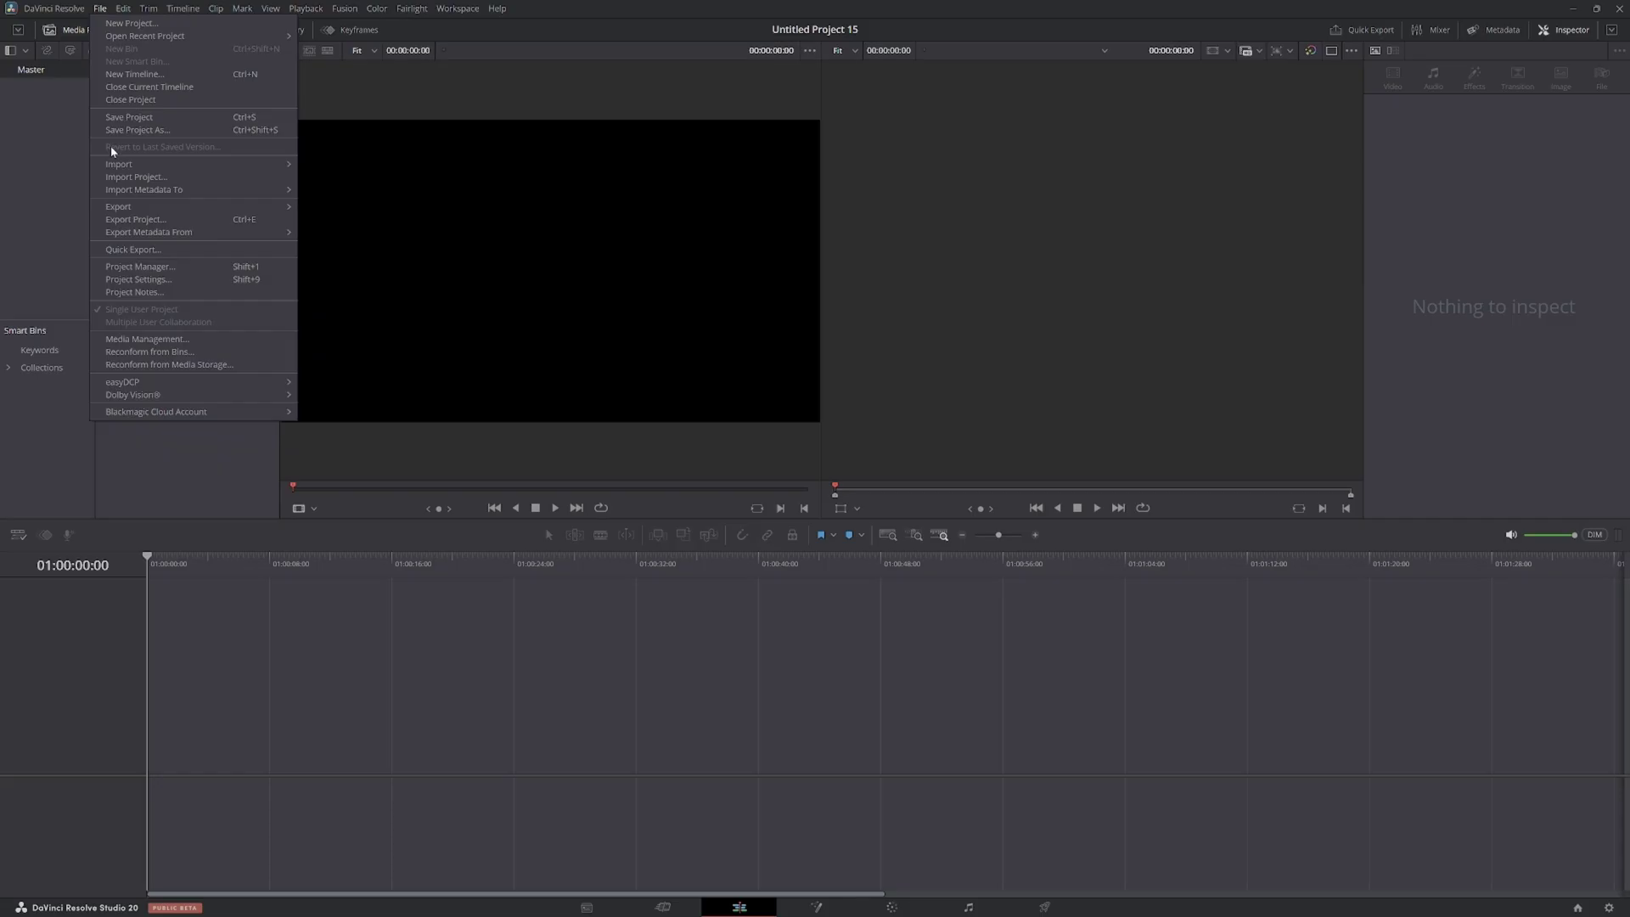
{"action": "mouse_move", "coordinate": [211, 161]}
{"action": "left_click", "coordinate": [331, 168]}
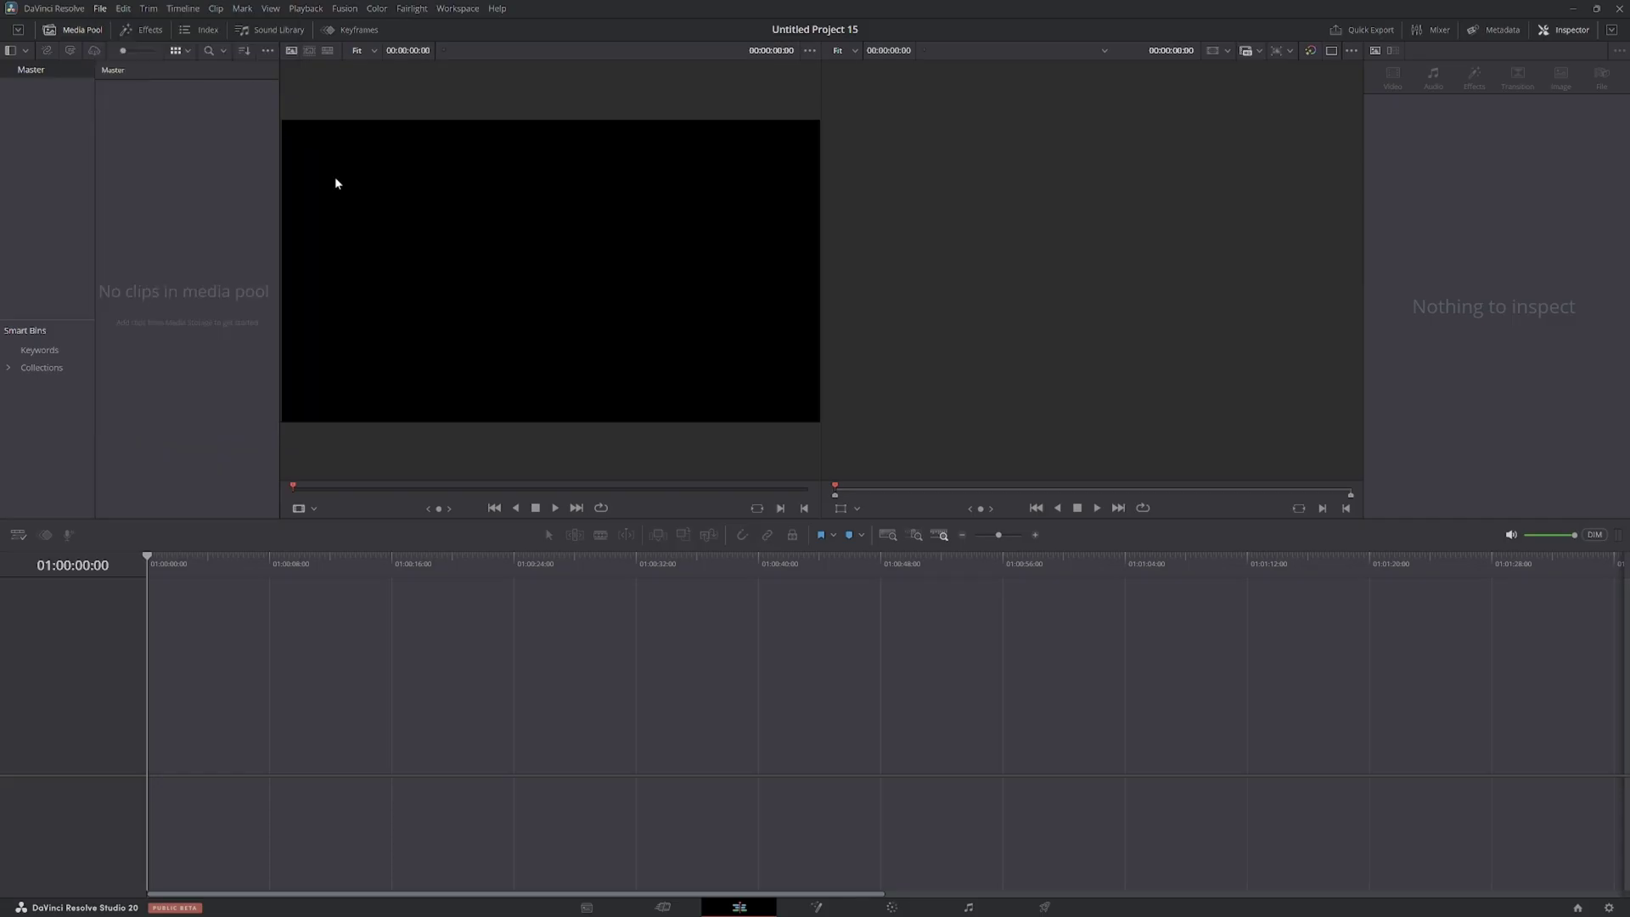
{"action": "left_click_drag", "start_coordinate": [100, 102], "coordinate": [98, 129]}
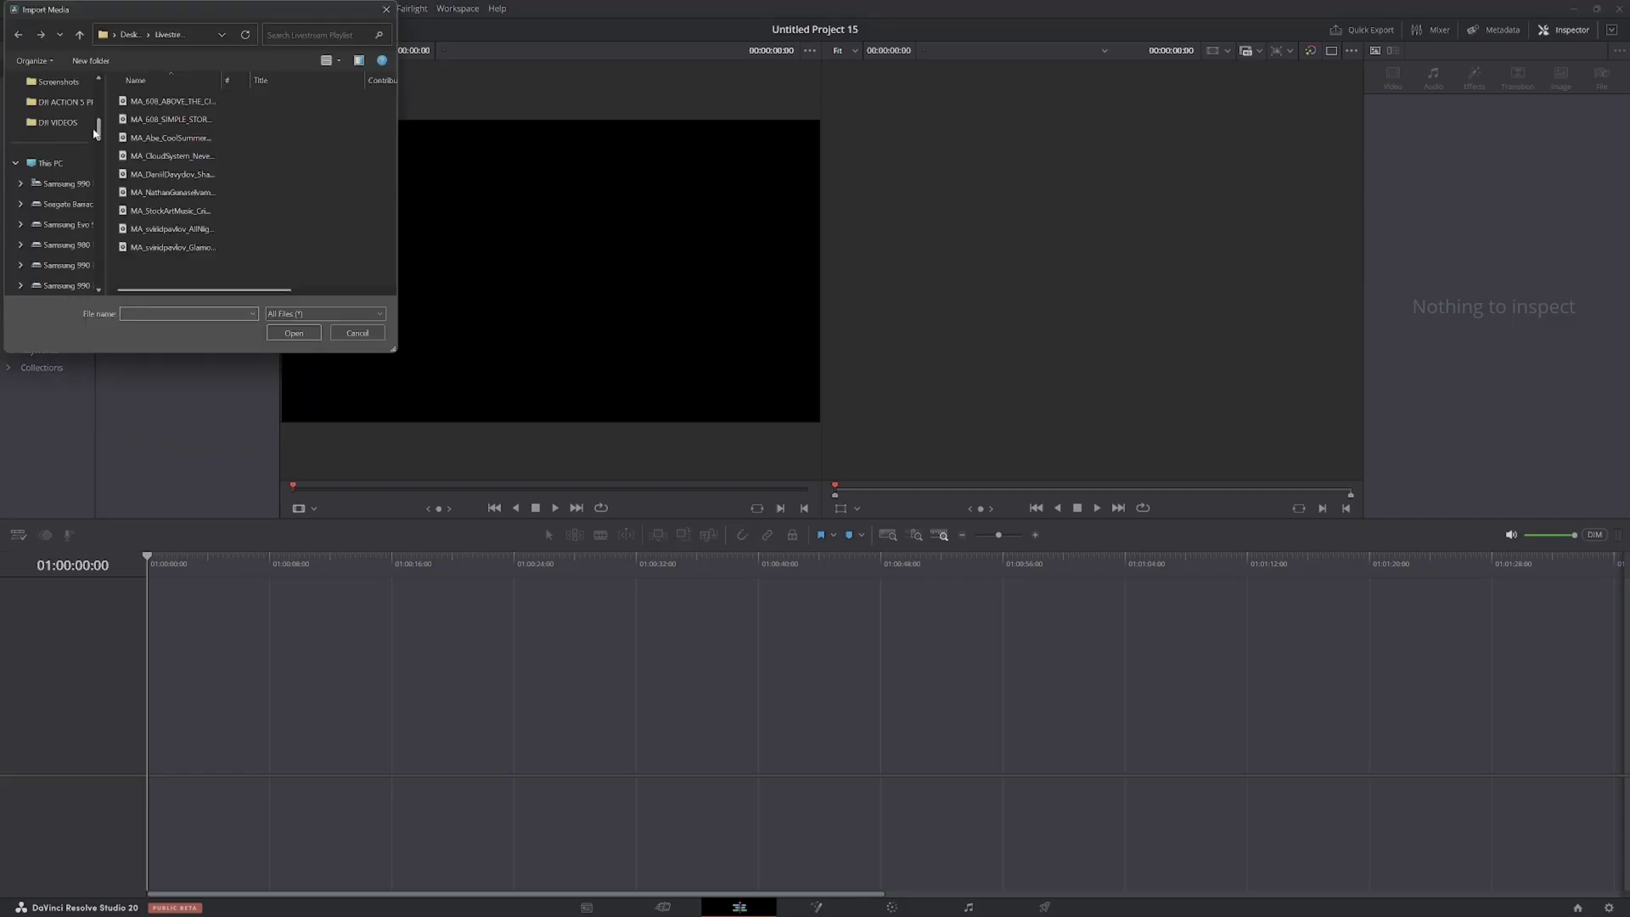
{"action": "double_click", "coordinate": [61, 224]}
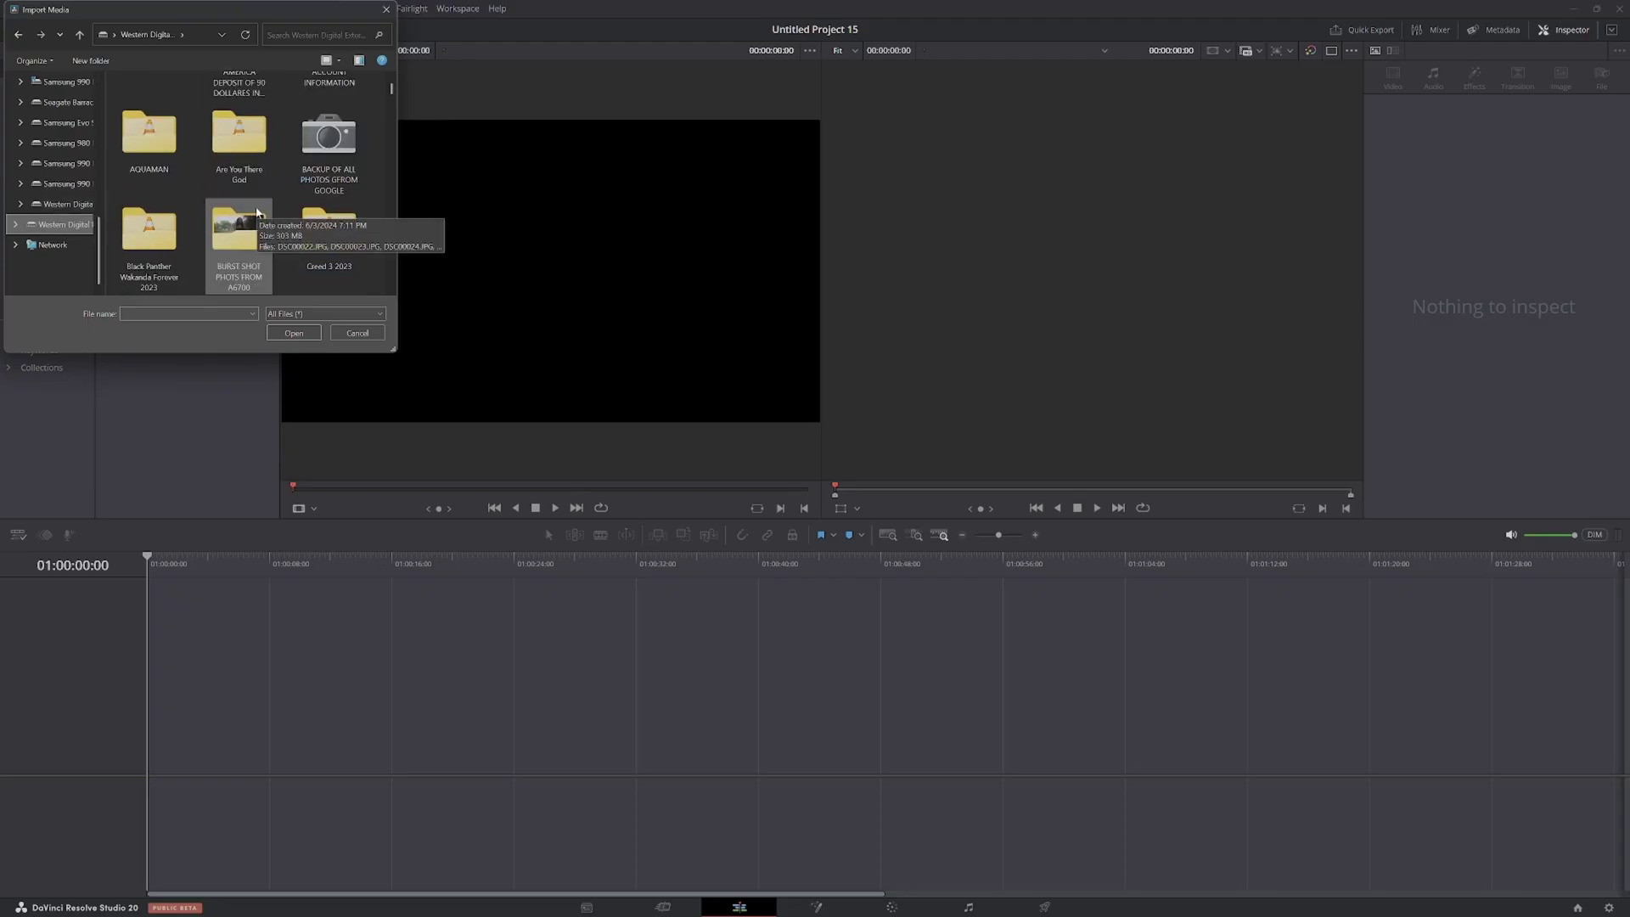
{"action": "scroll", "coordinate": [256, 212], "scroll_direction": "down", "scroll_amount": 2}
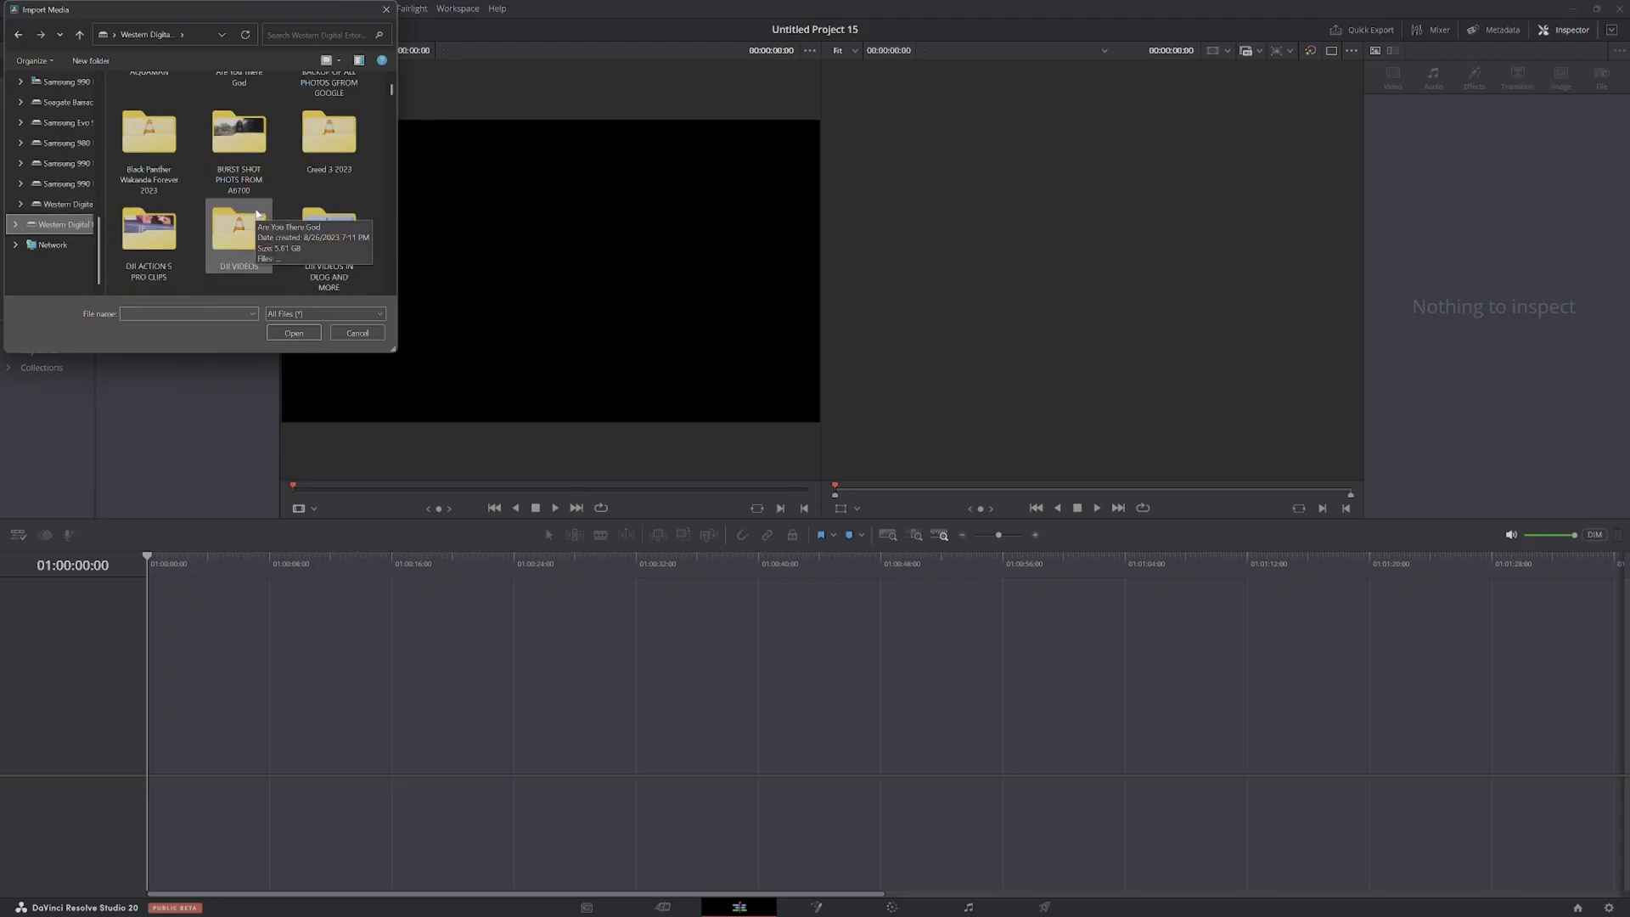
Import the dji_export clip from DJI VIDEOS, accept the frame-rate prompt, and drop it on a new timeline
{"action": "double_click", "coordinate": [236, 231]}
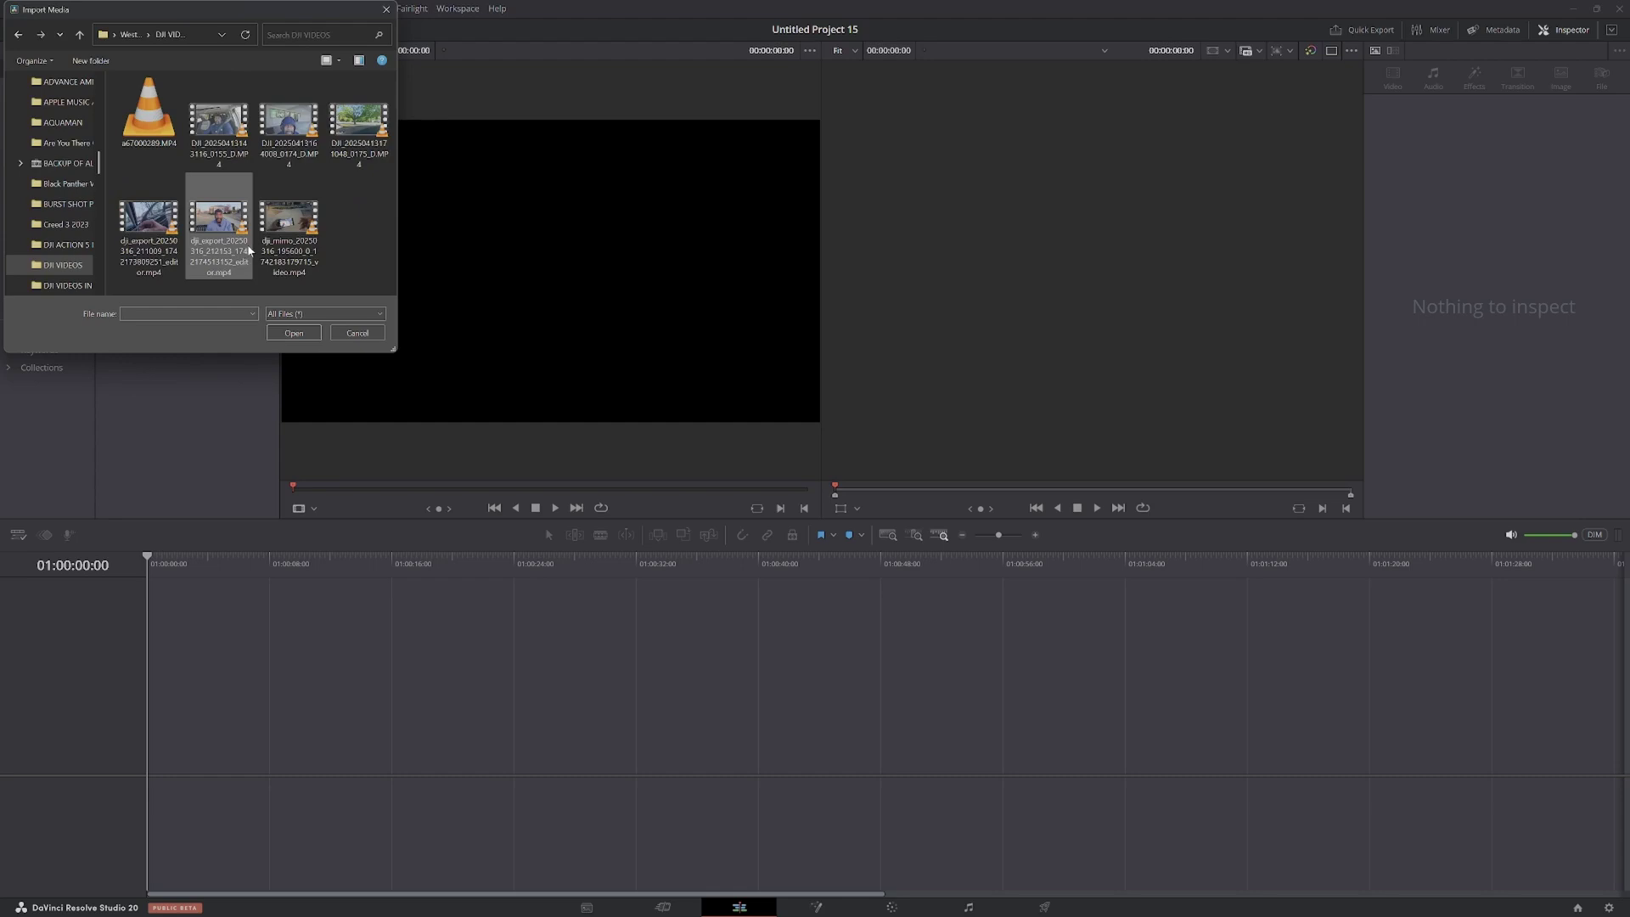
{"action": "left_click", "coordinate": [219, 227]}
{"action": "left_click", "coordinate": [289, 331]}
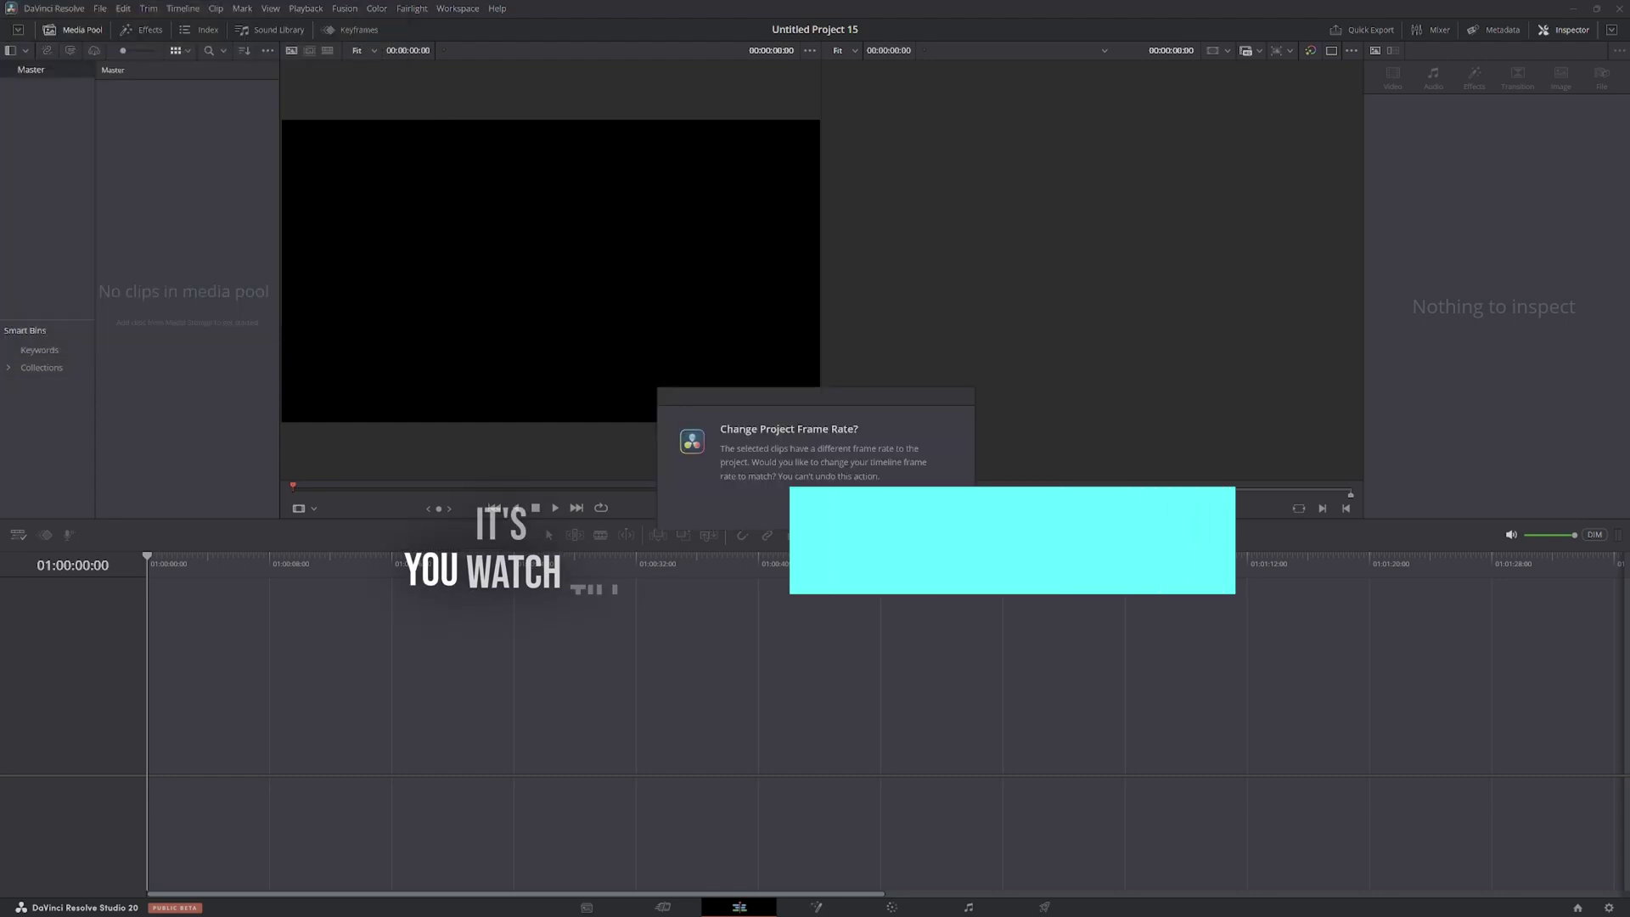
{"action": "left_click", "coordinate": [819, 509]}
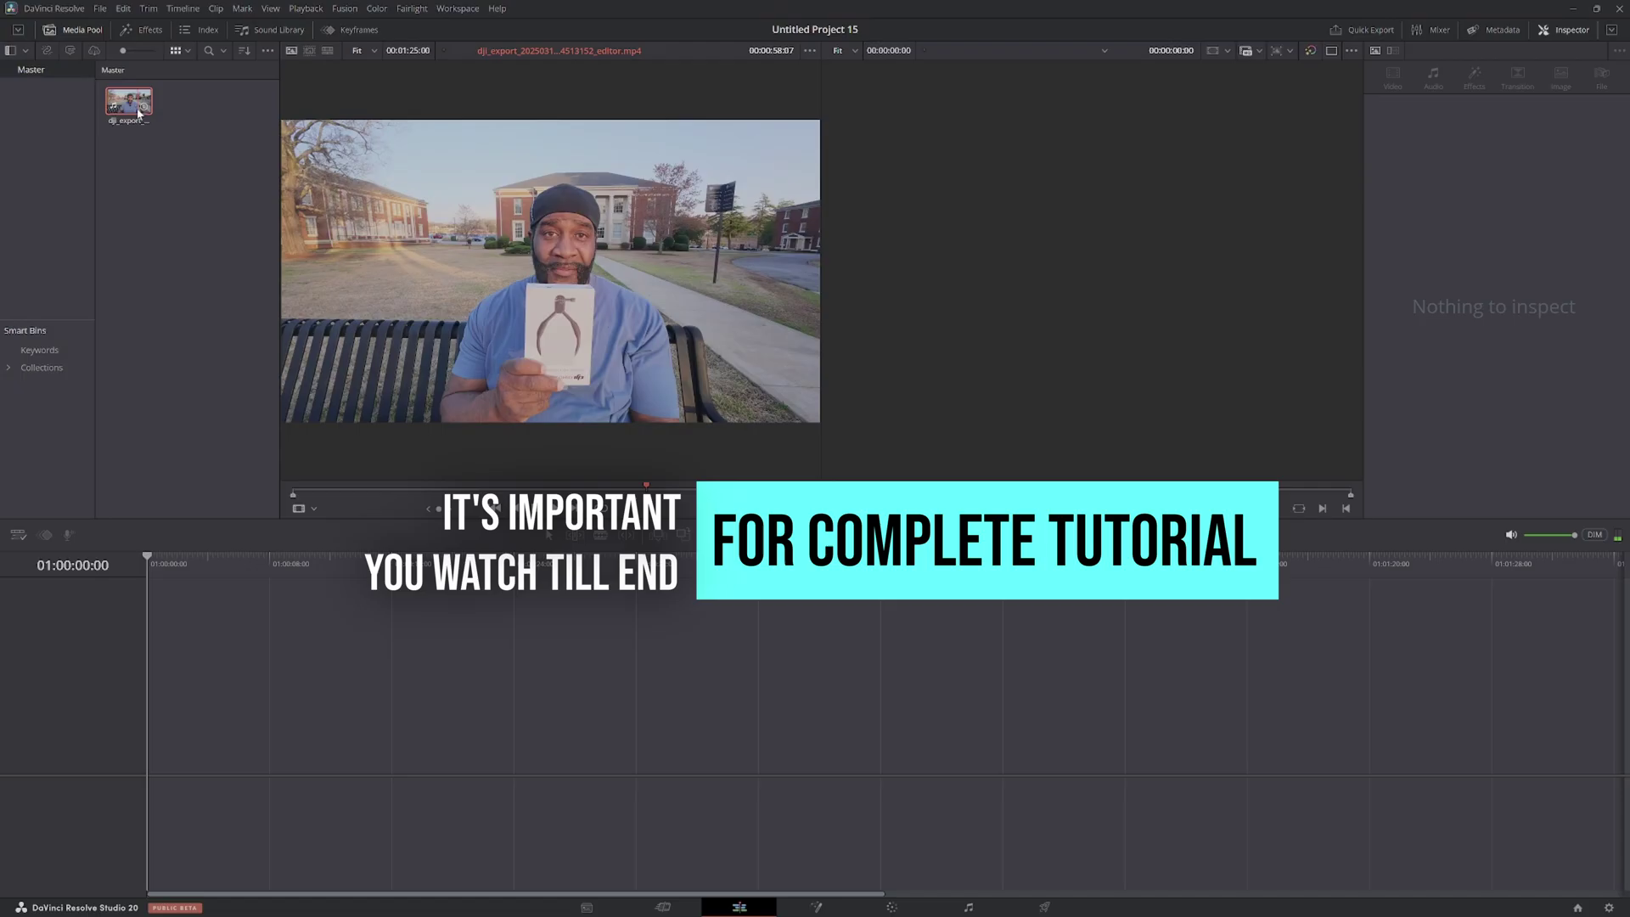
{"action": "left_click_drag", "start_coordinate": [128, 101], "coordinate": [133, 726]}
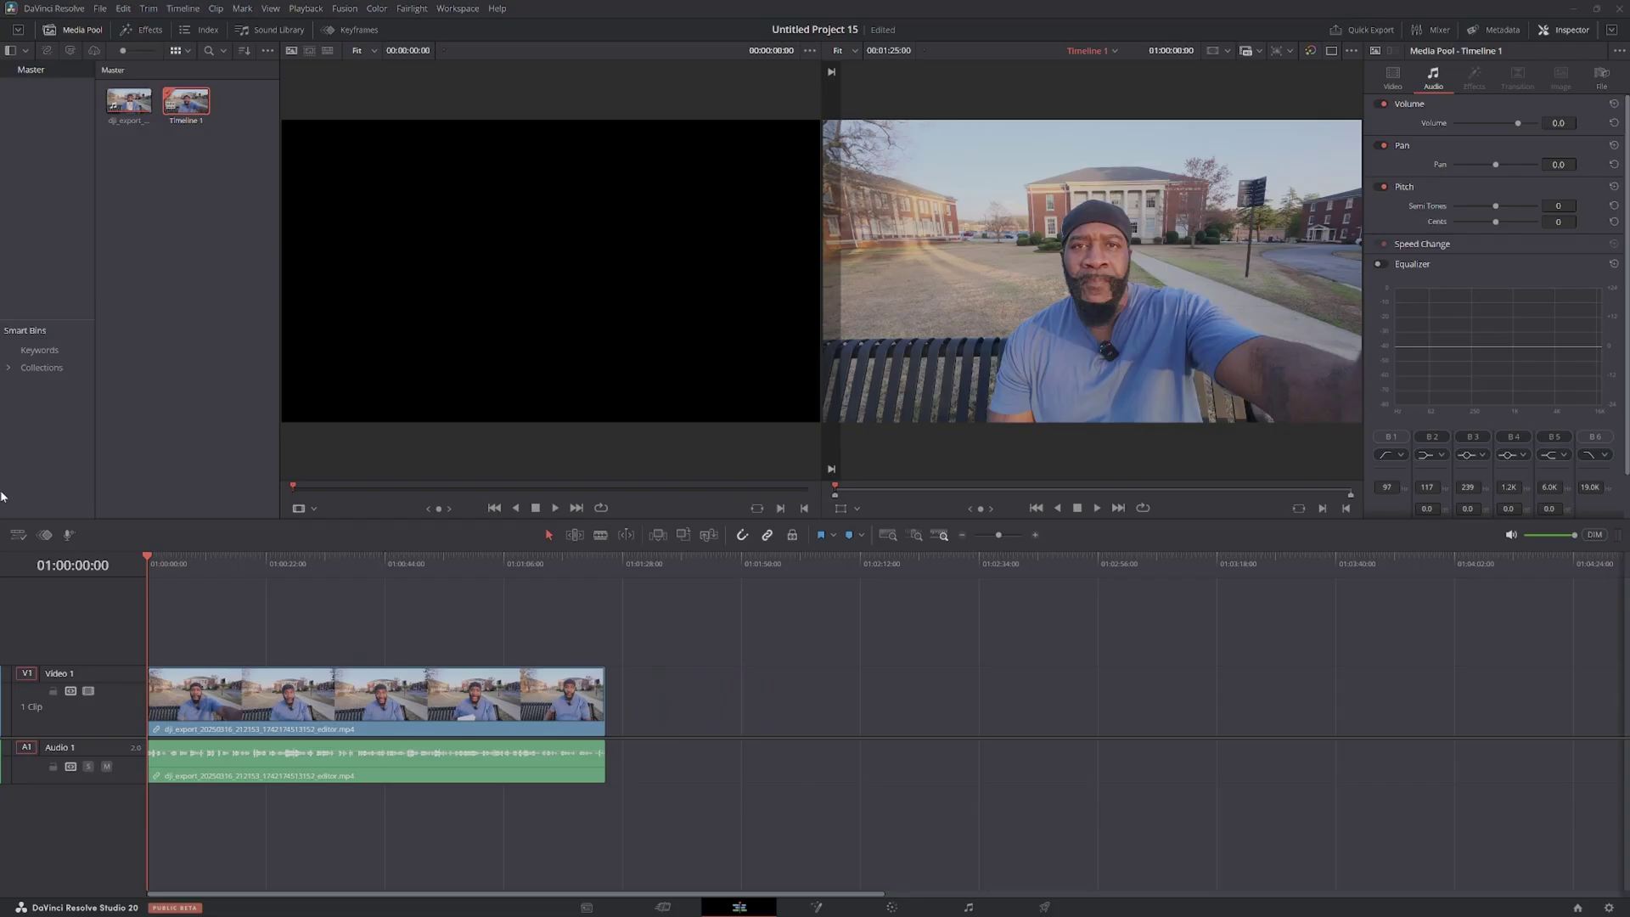
Select the talking-head clip, preview it, and save the project
{"action": "left_click", "coordinate": [288, 764]}
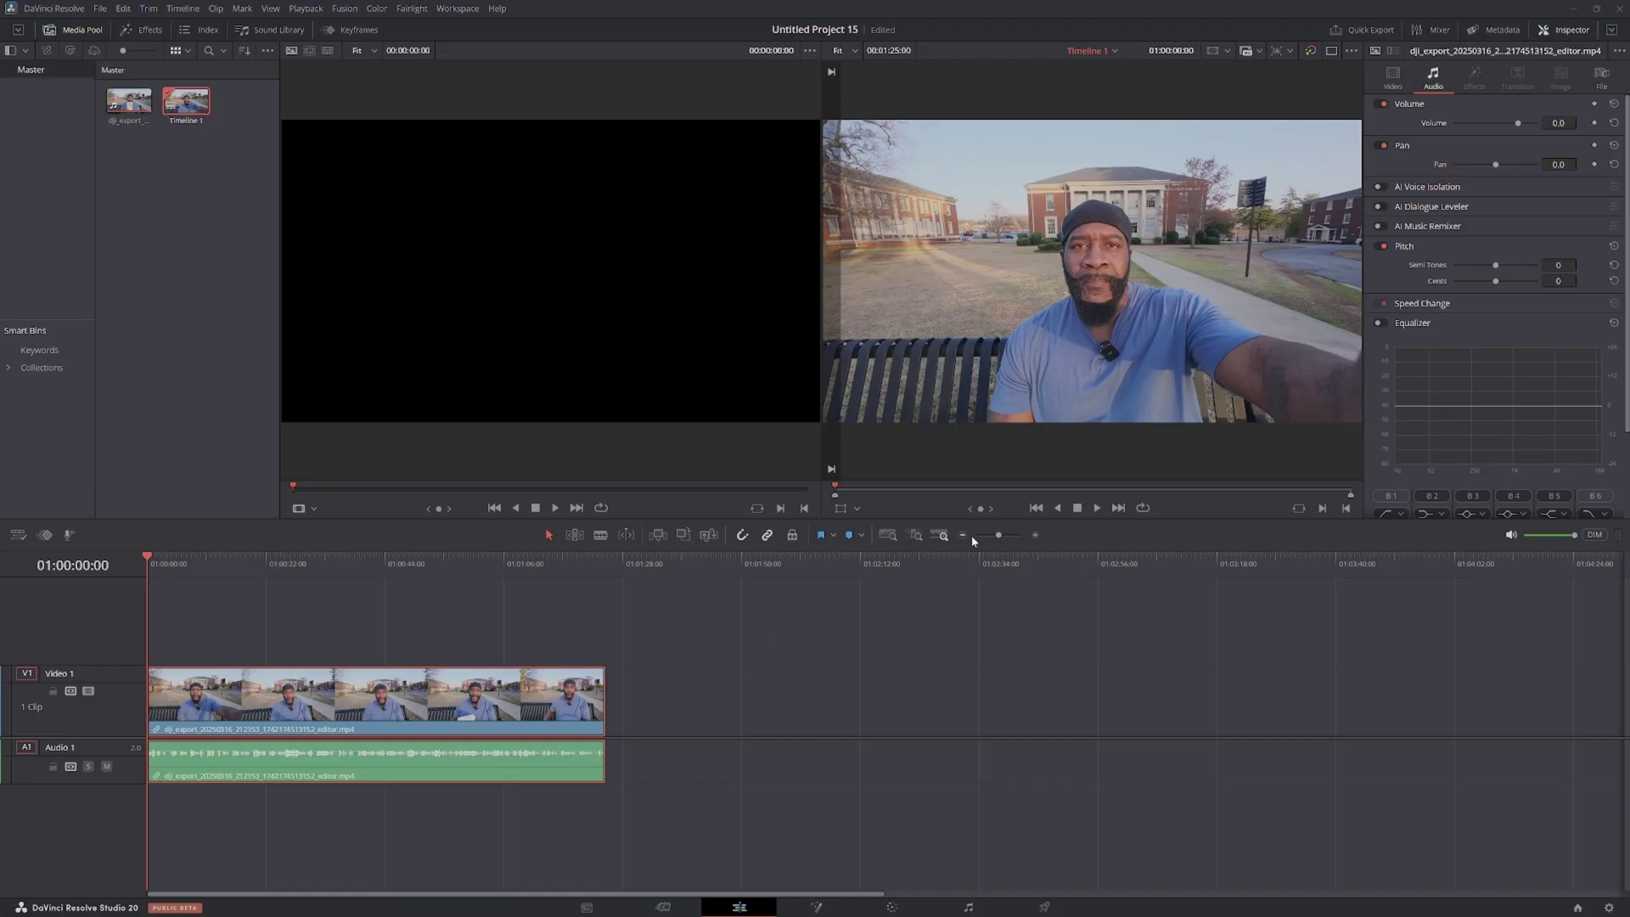
{"action": "left_click", "coordinate": [1096, 509]}
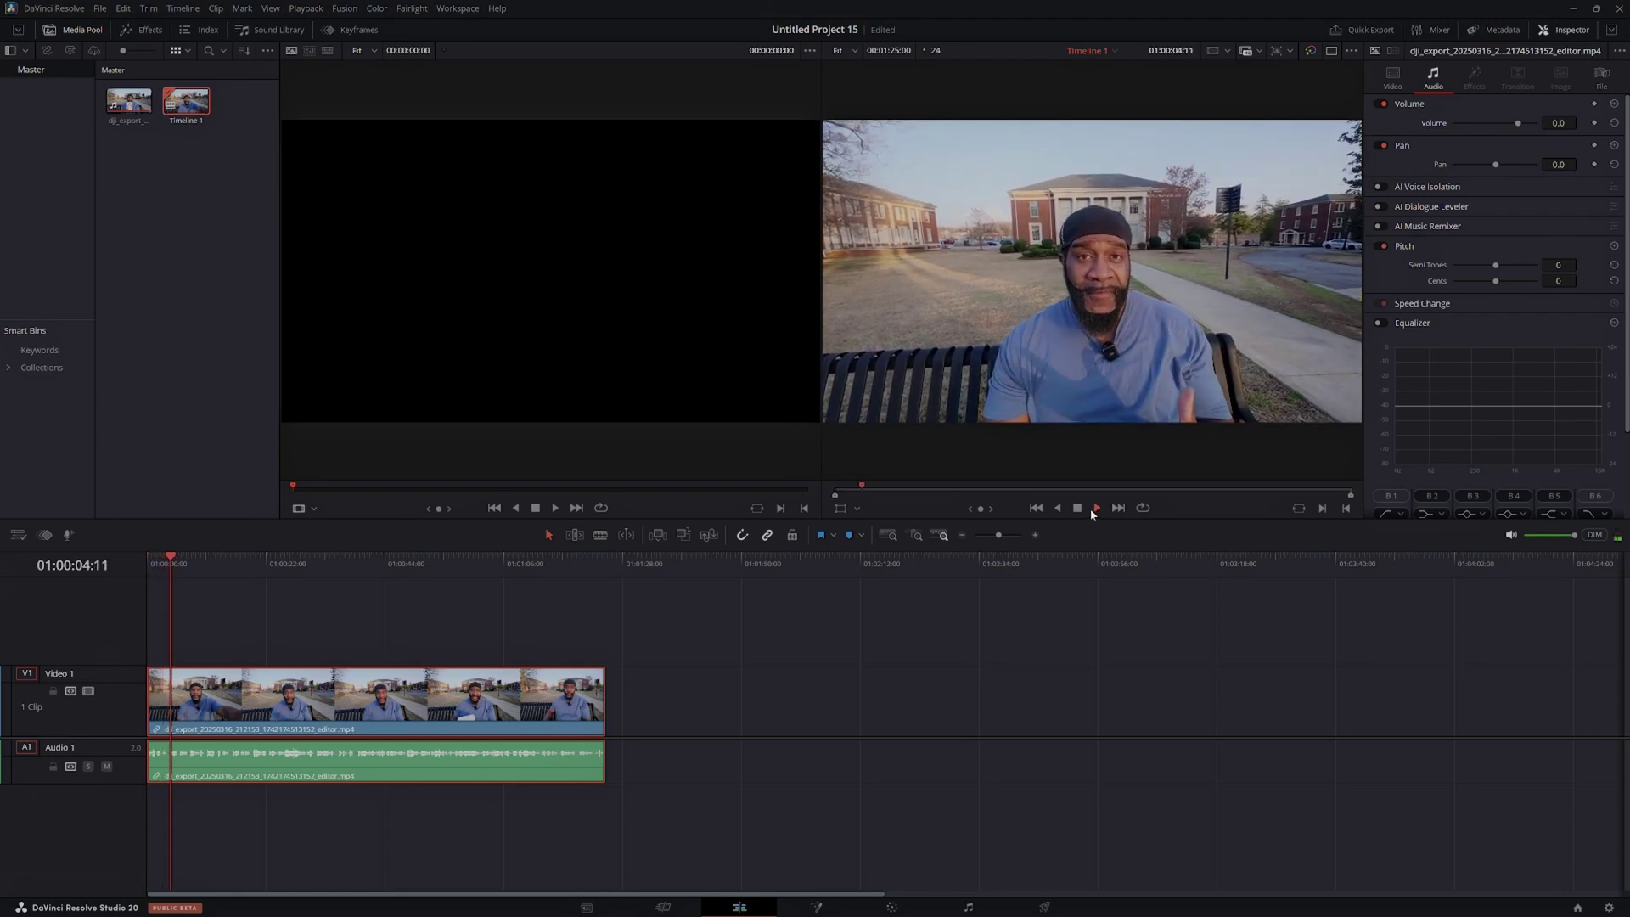
{"action": "left_click", "coordinate": [1077, 508]}
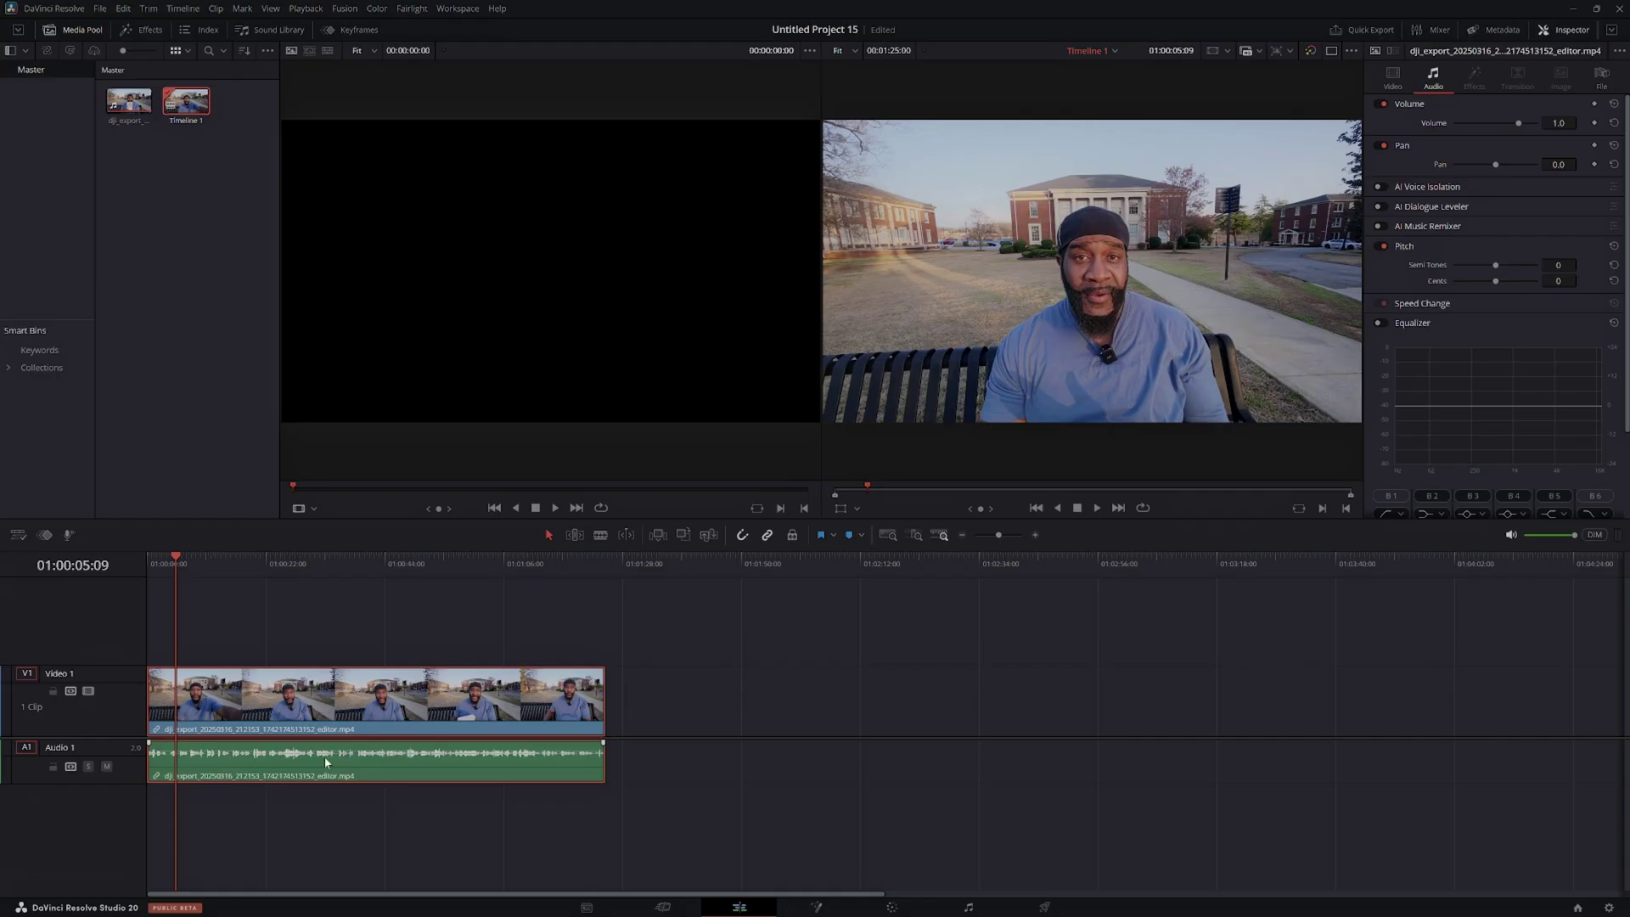
{"action": "key", "text": "ctrl+s"}
Set the clip's audio volume to 2.7 dB and replay the timeline from the start
{"action": "left_click_drag", "start_coordinate": [331, 751], "coordinate": [330, 745]}
{"action": "key", "text": "ctrl+z"}
{"action": "left_click_drag", "start_coordinate": [174, 554], "coordinate": [136, 568]}
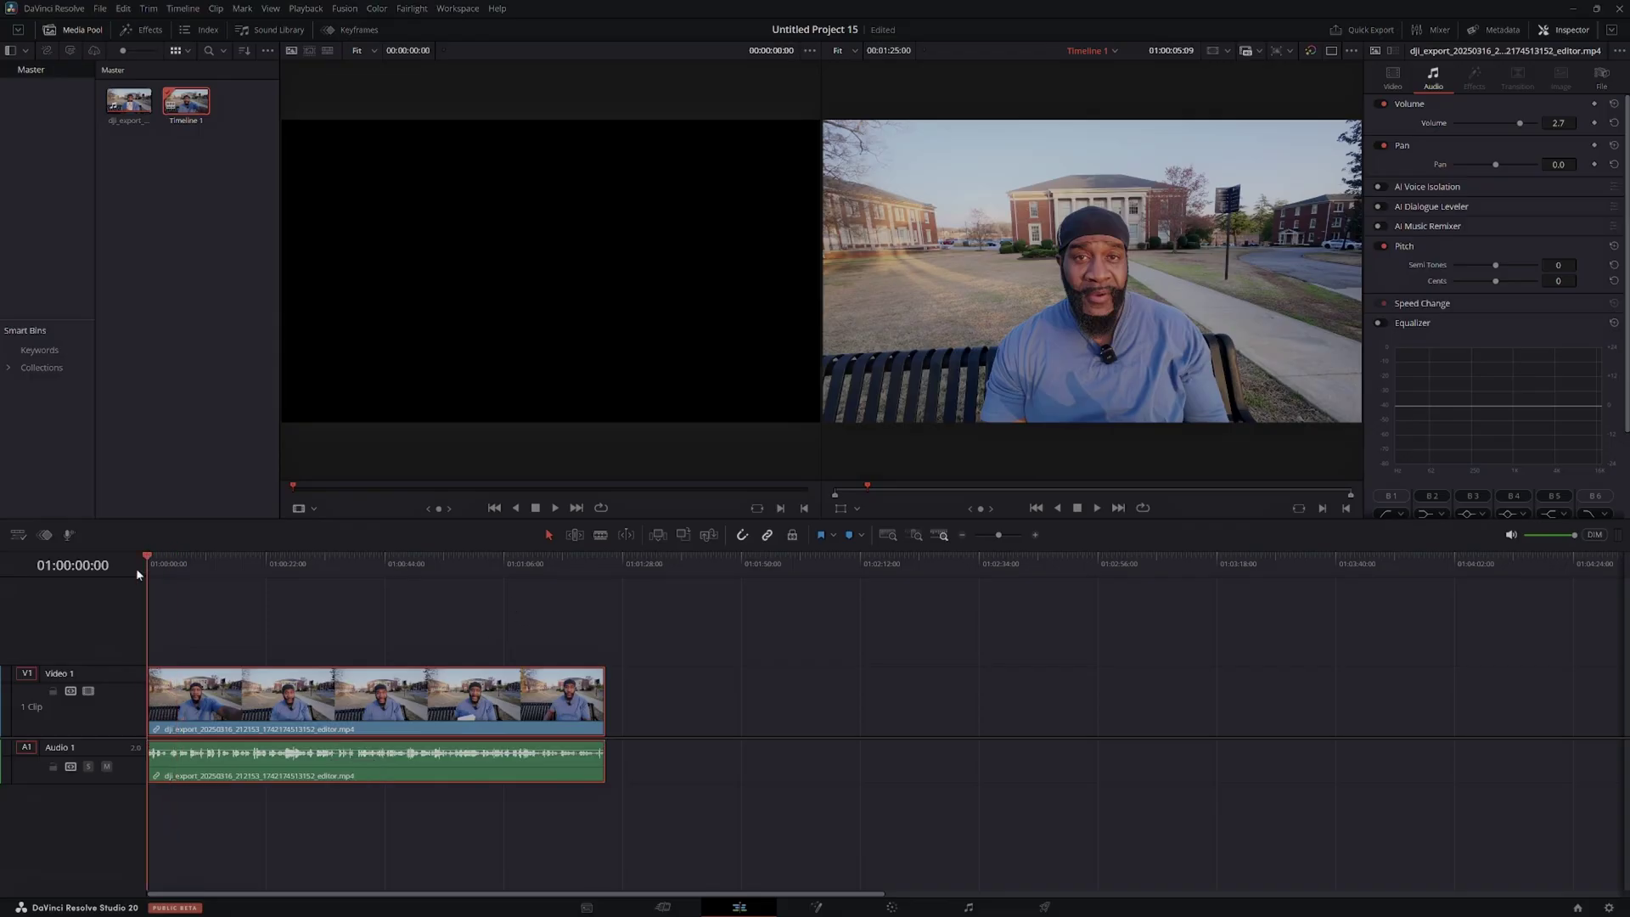
{"action": "left_click", "coordinate": [1095, 508]}
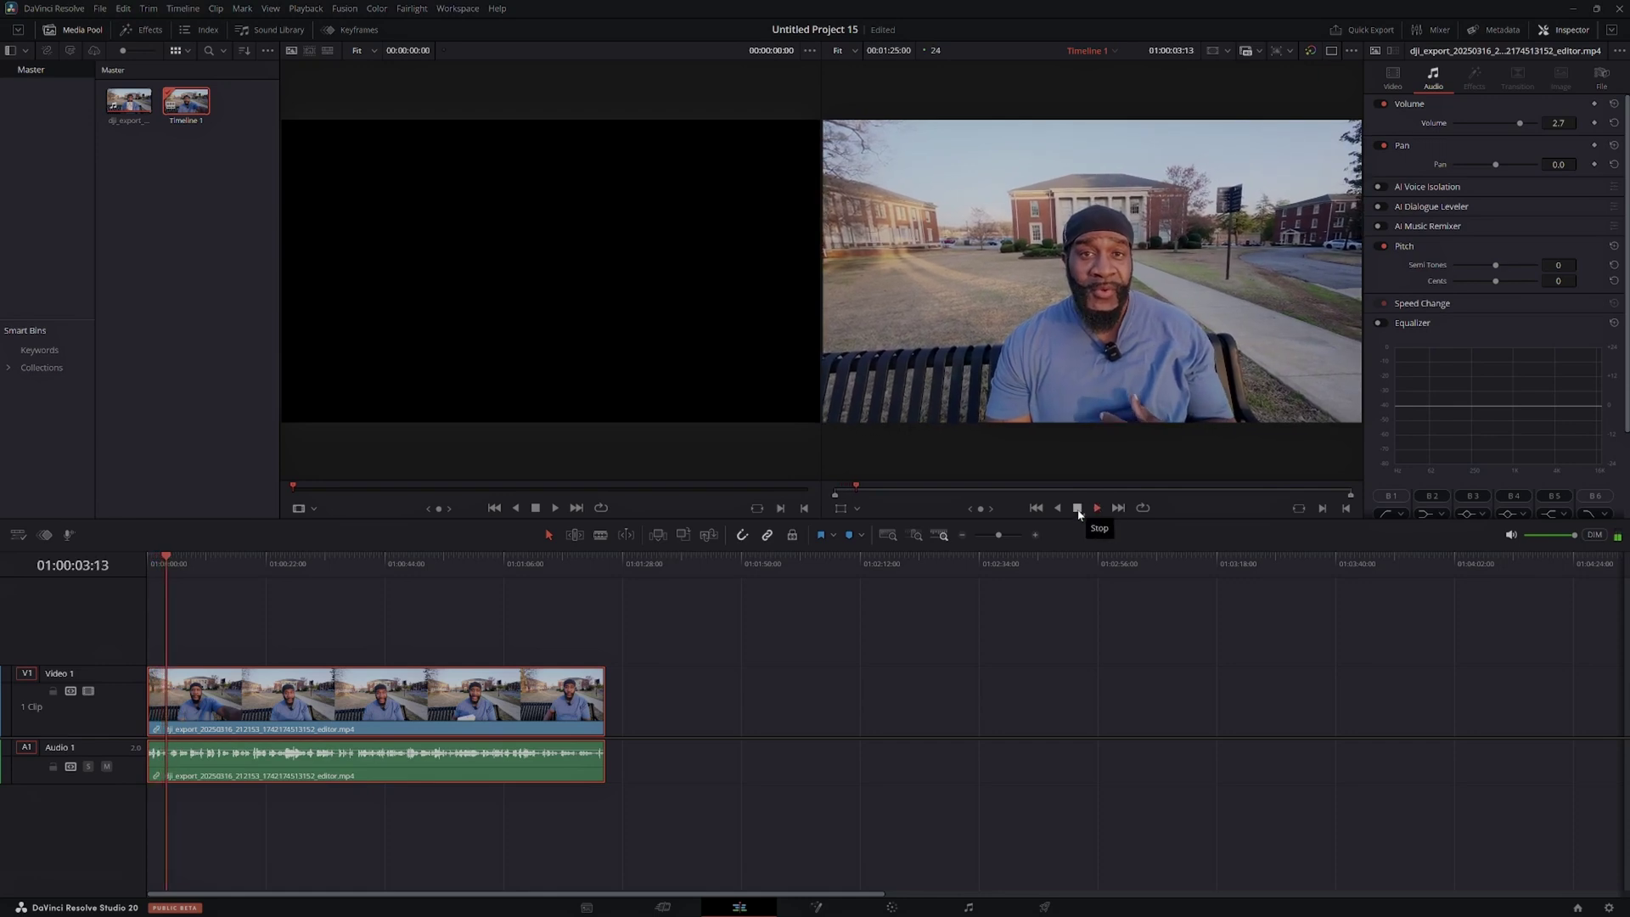
{"action": "left_click", "coordinate": [1078, 509]}
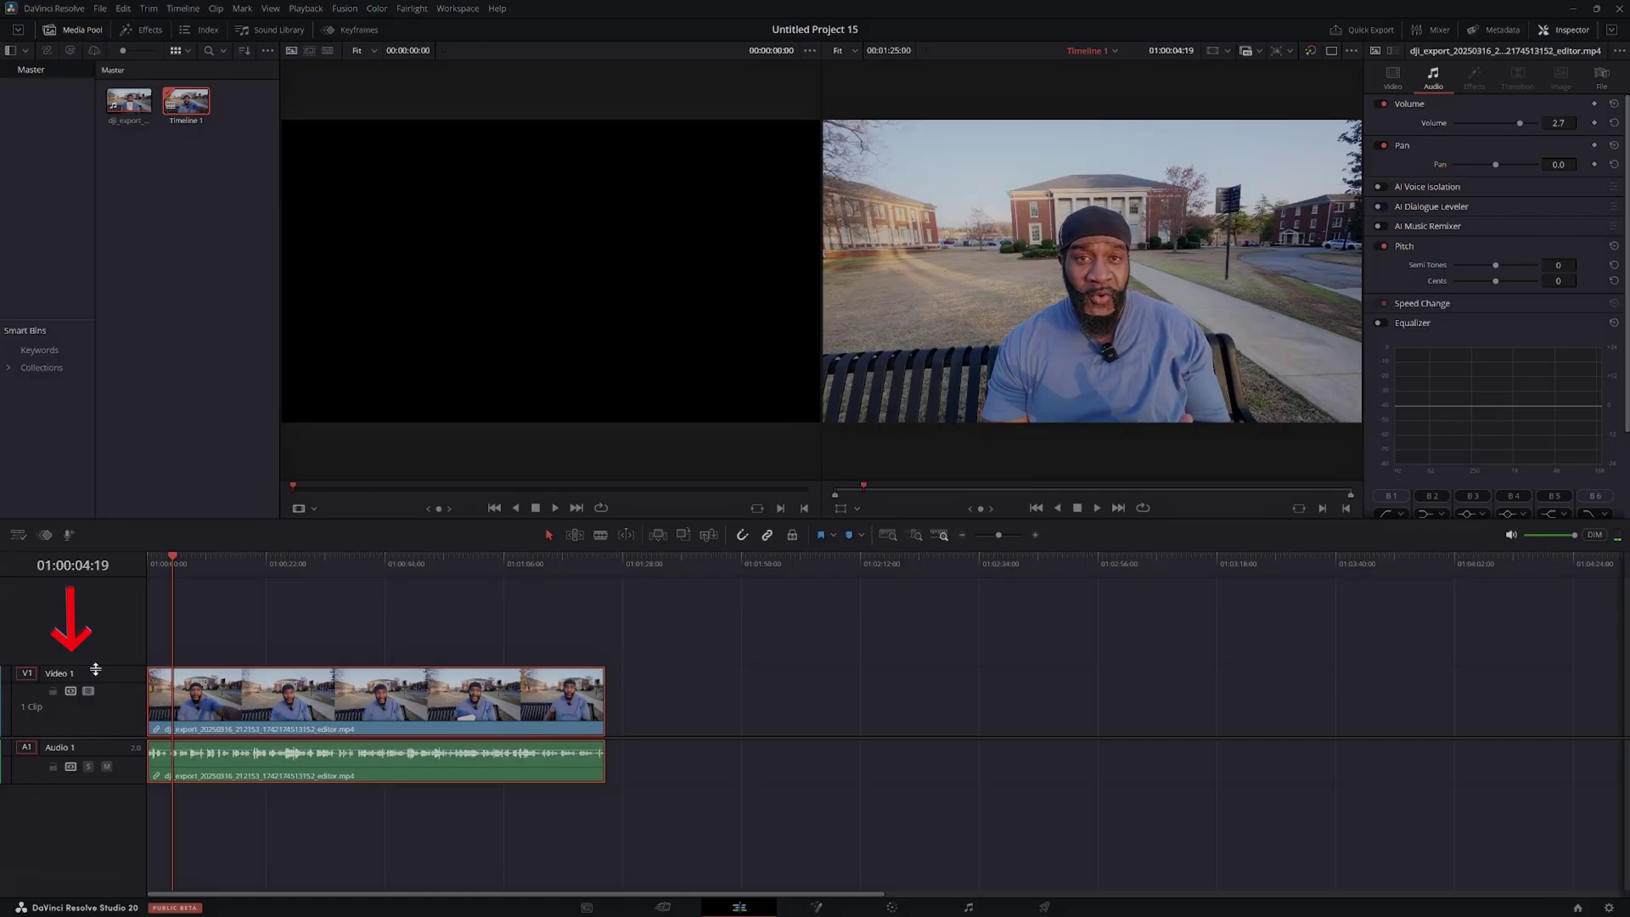
Add two audio tracks, Audio 2 and Audio 3, to the timeline
{"action": "right_click", "coordinate": [84, 801]}
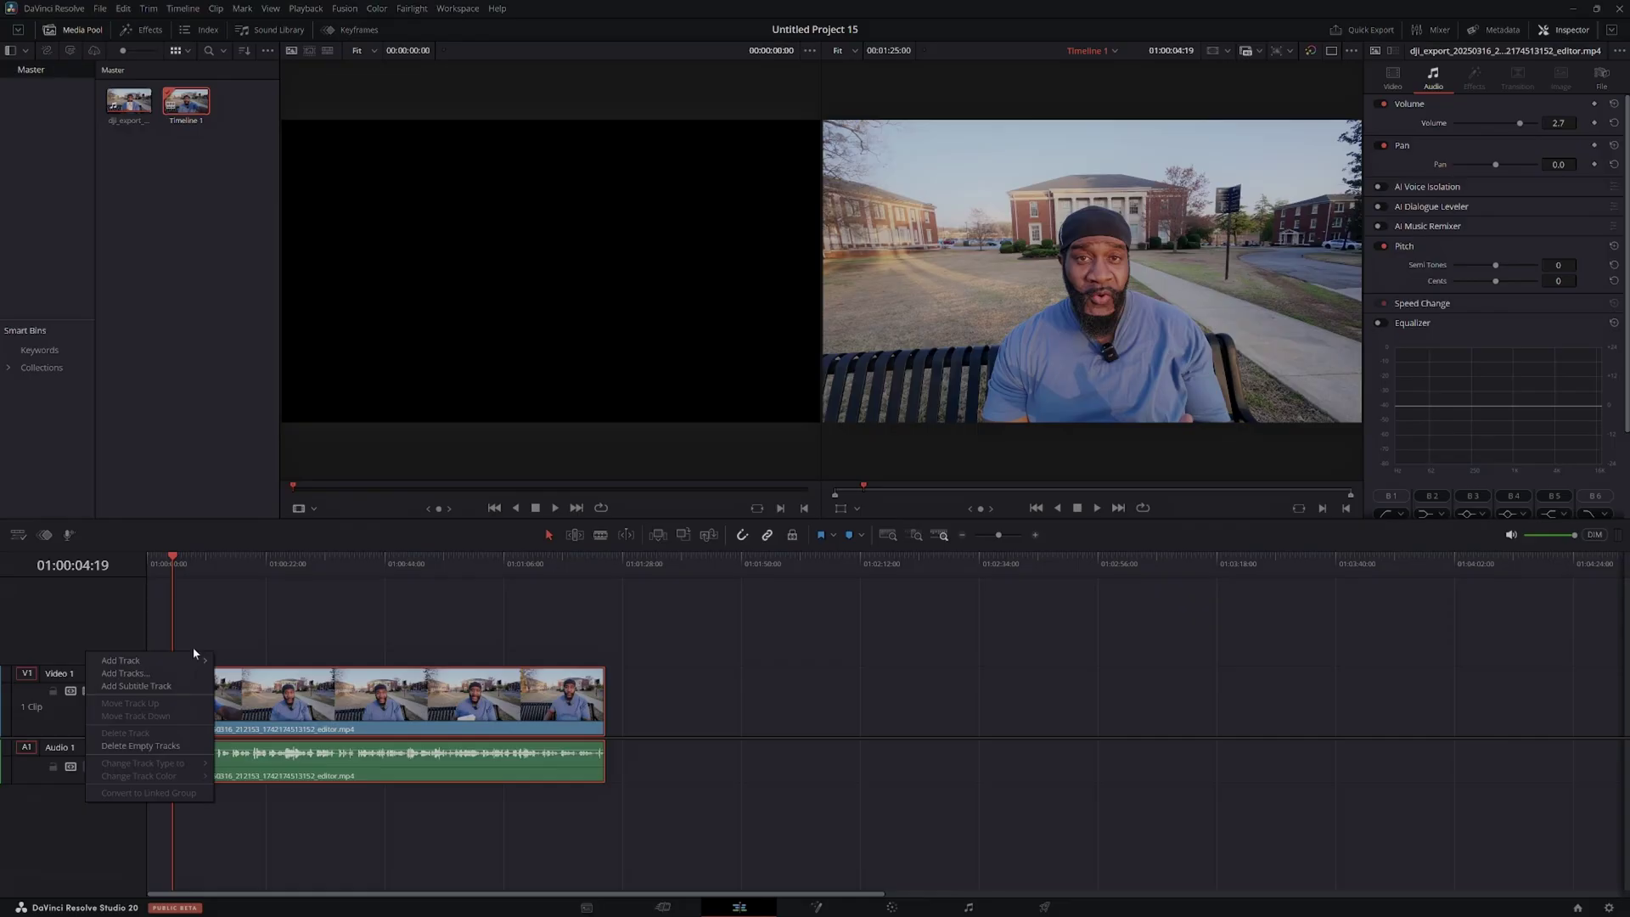
{"action": "mouse_move", "coordinate": [192, 660]}
{"action": "left_click", "coordinate": [272, 679]}
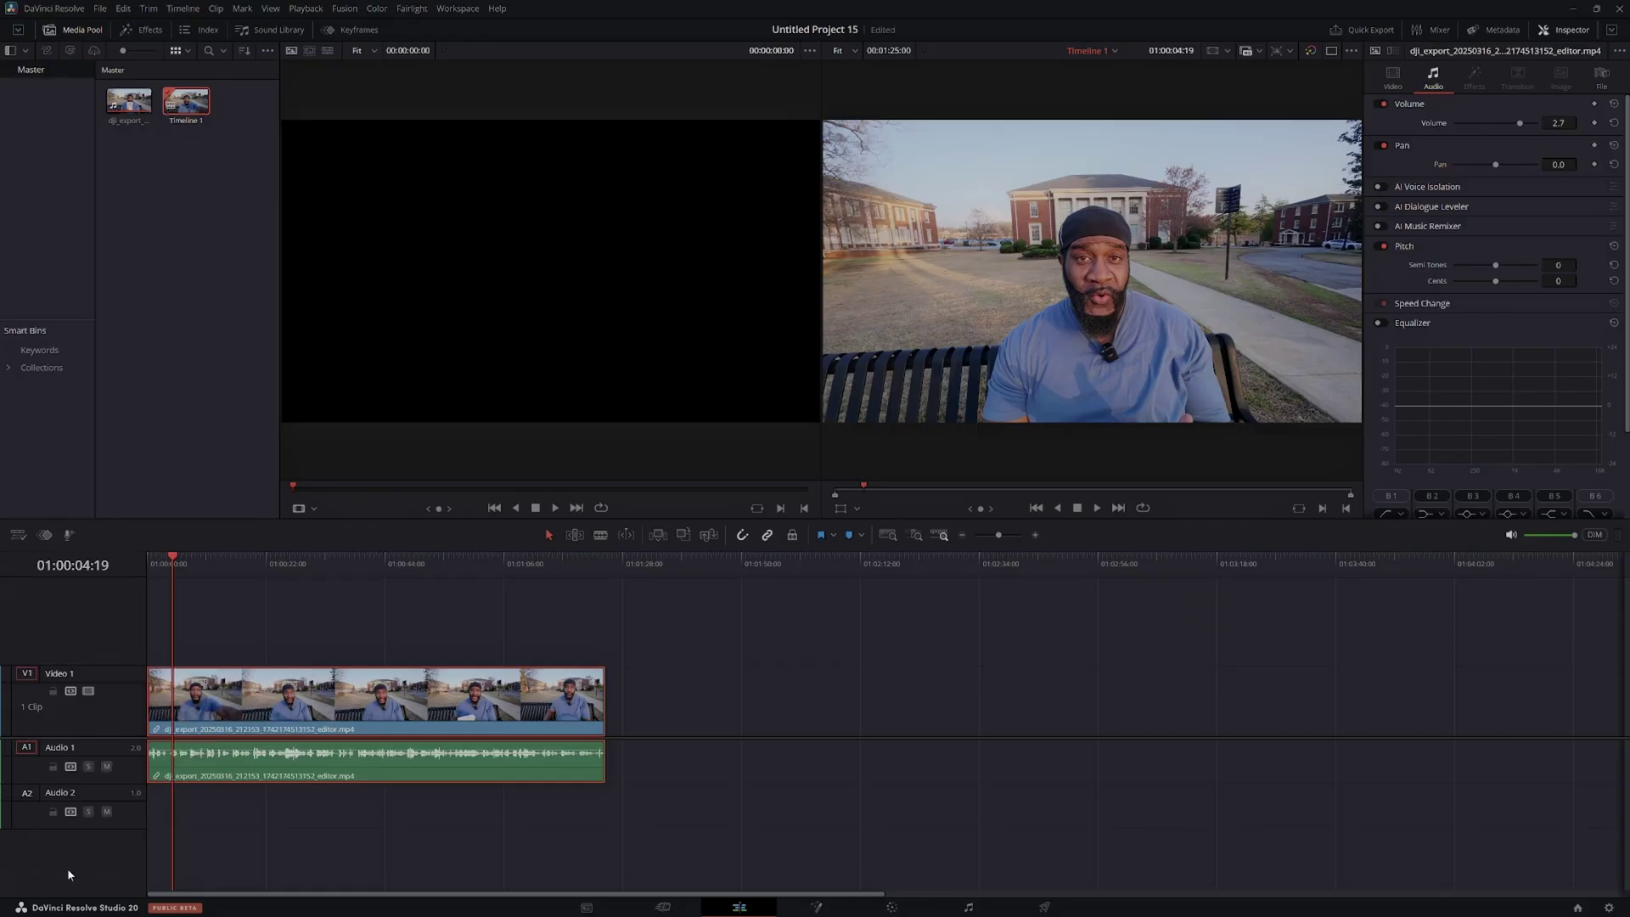
{"action": "right_click", "coordinate": [70, 859]}
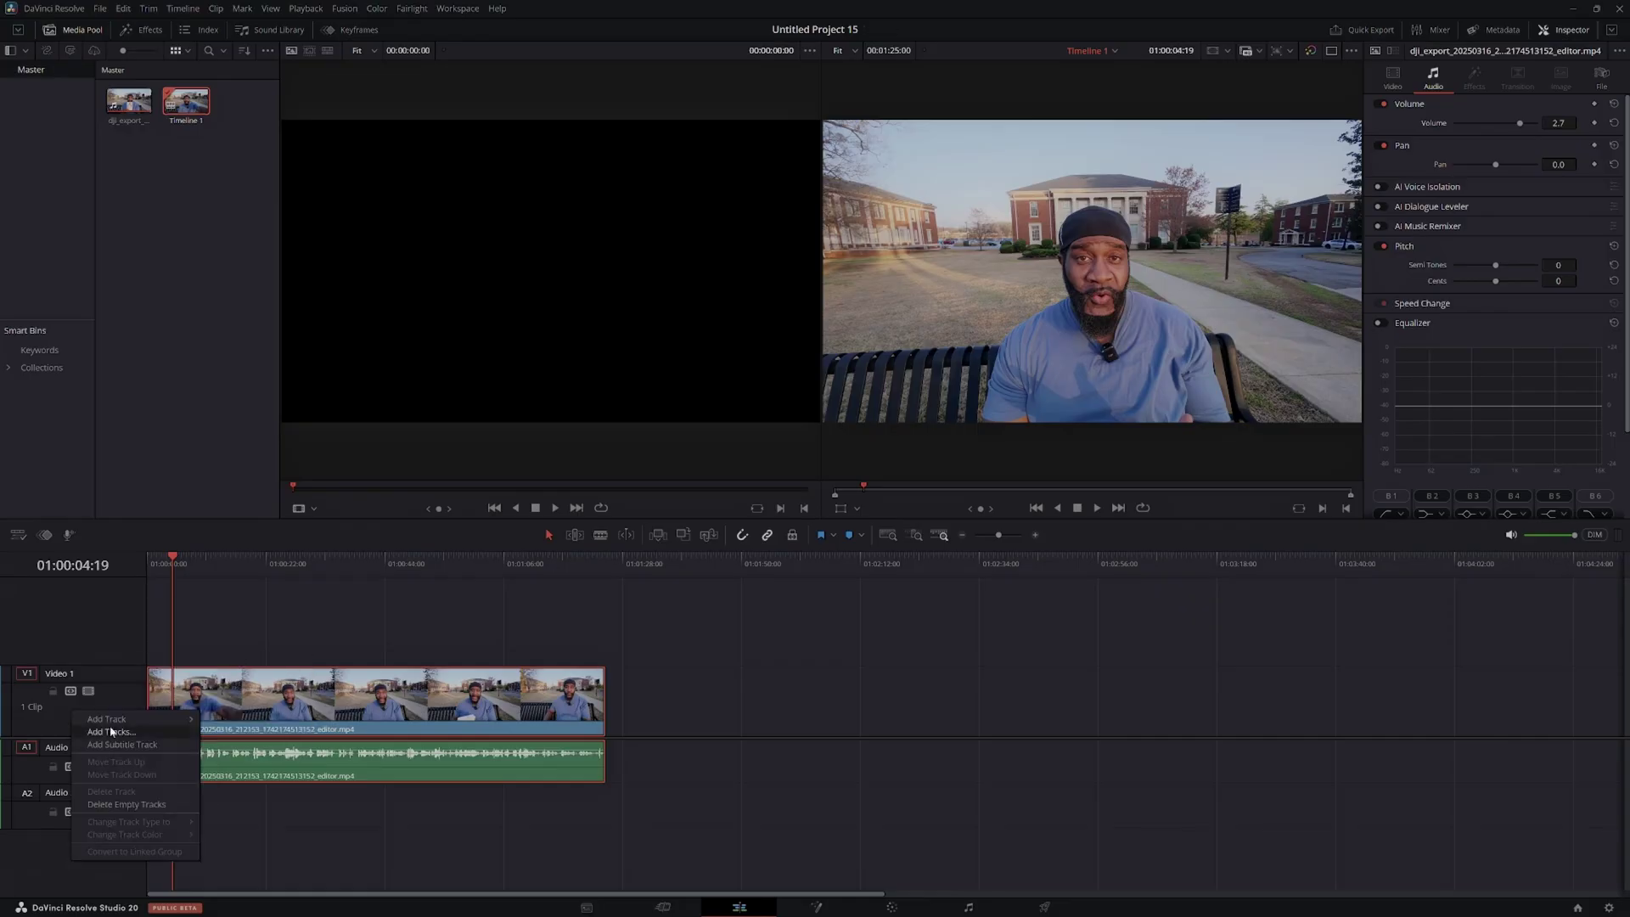
{"action": "left_click", "coordinate": [223, 721]}
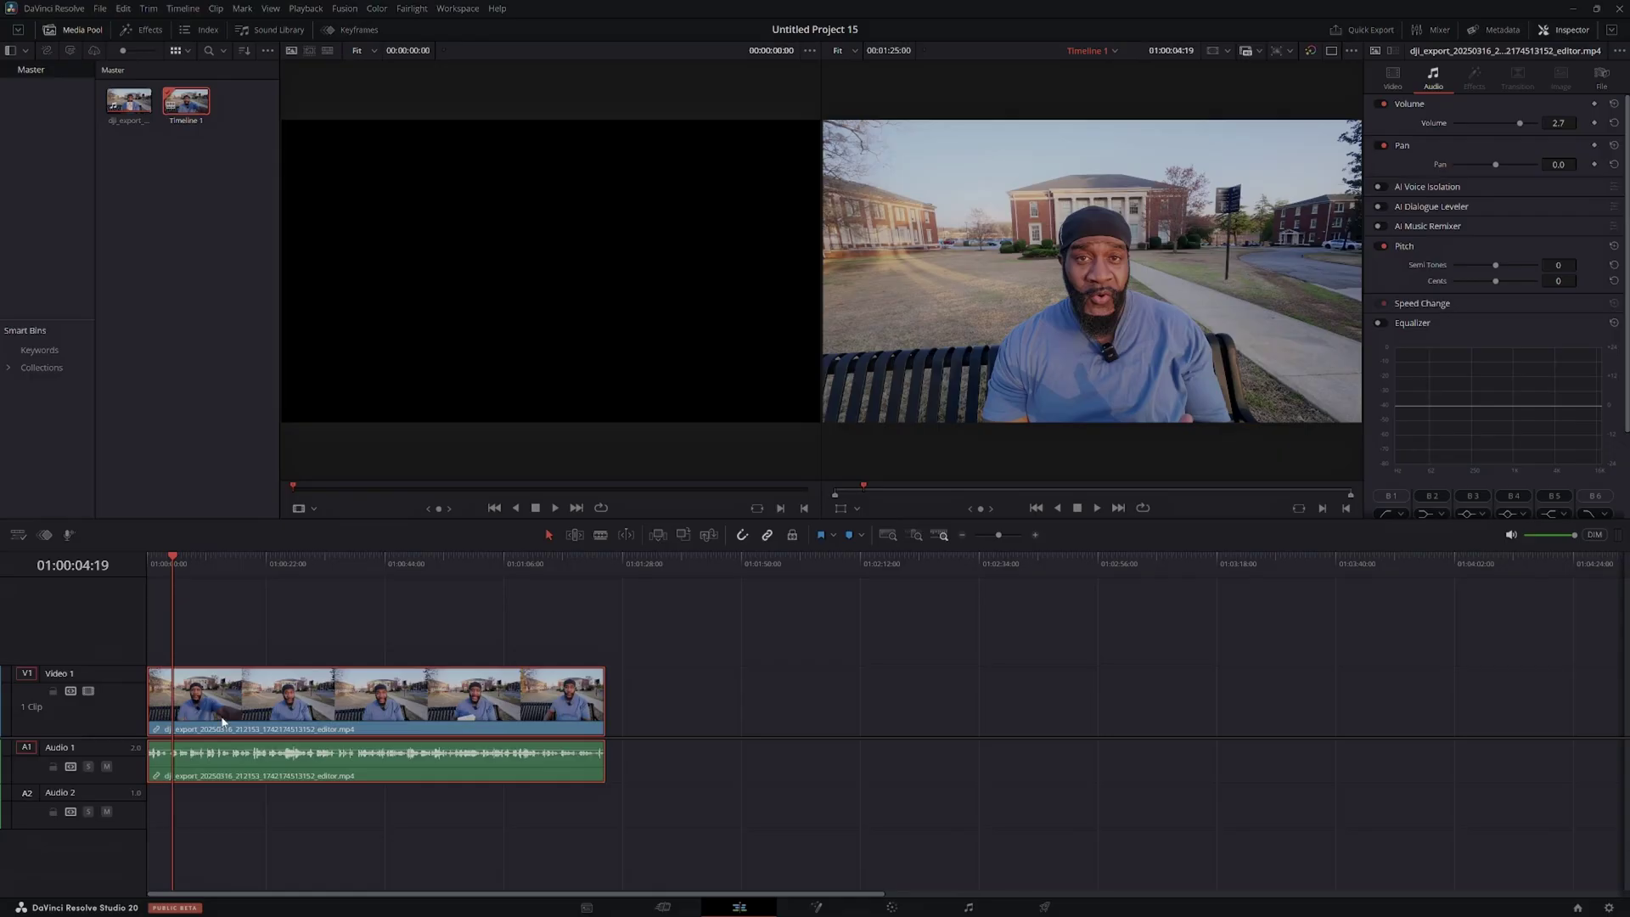
Add a Video 2 track above Video 1
{"action": "right_click", "coordinate": [69, 628]}
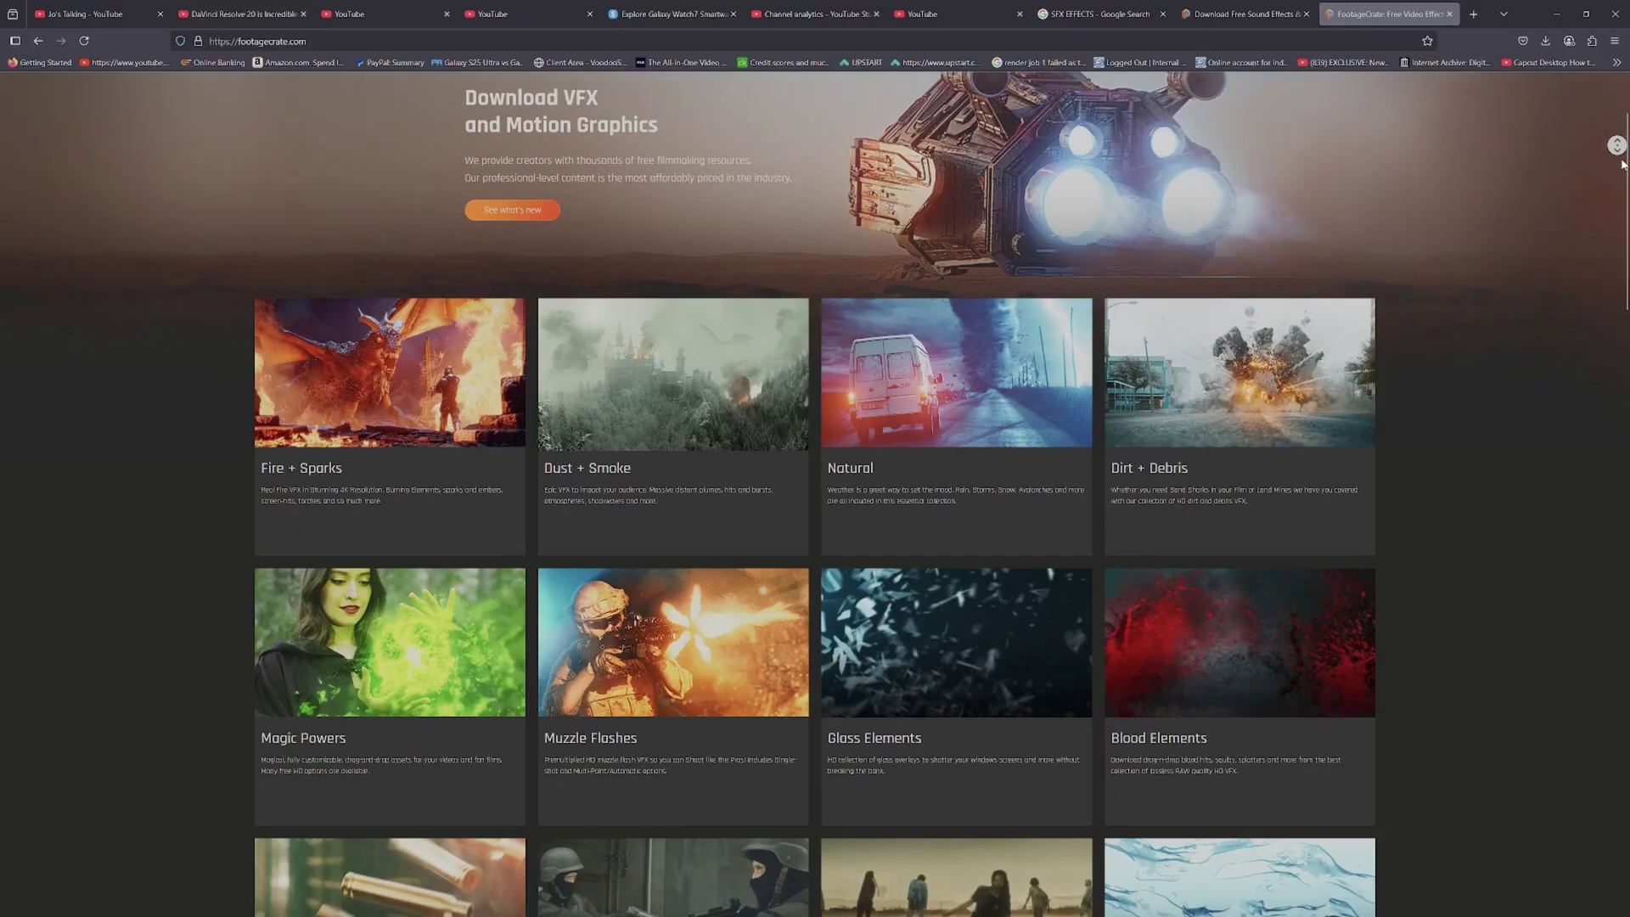
{"action": "scroll", "coordinate": [1622, 163], "scroll_direction": "down", "scroll_amount": 5}
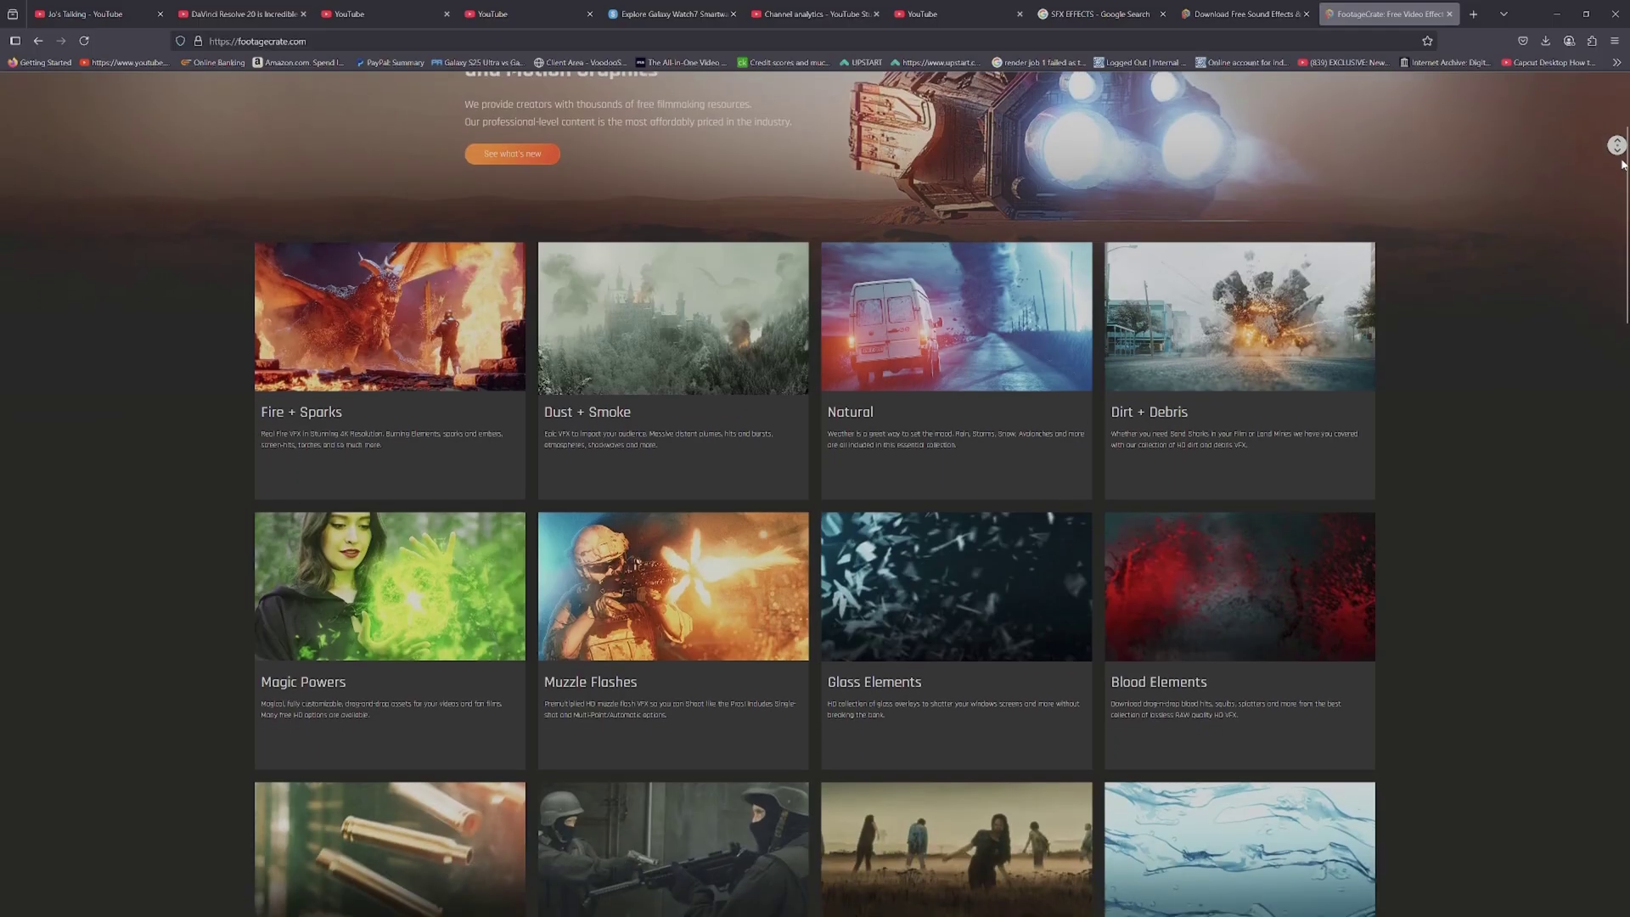
{"action": "scroll", "coordinate": [1622, 164], "scroll_direction": "down", "scroll_amount": 5}
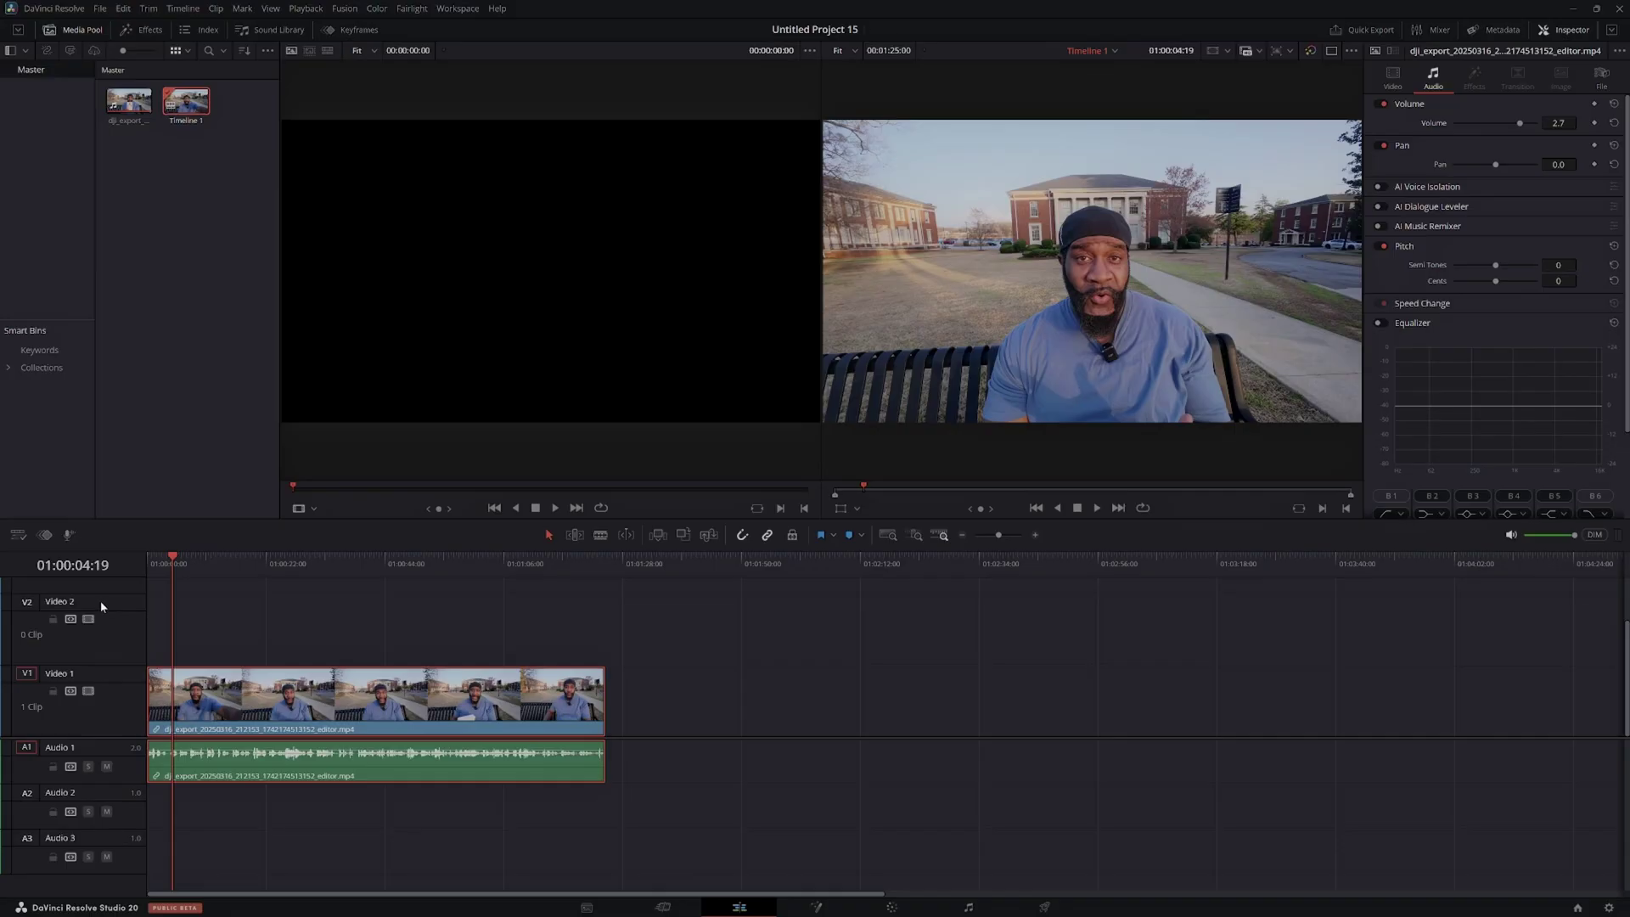
{"action": "left_click", "coordinate": [101, 600]}
Cut the clip around 3 s and 01:00:04:05, delete the short middle piece, and save
{"action": "left_click_drag", "start_coordinate": [995, 536], "coordinate": [1007, 535]}
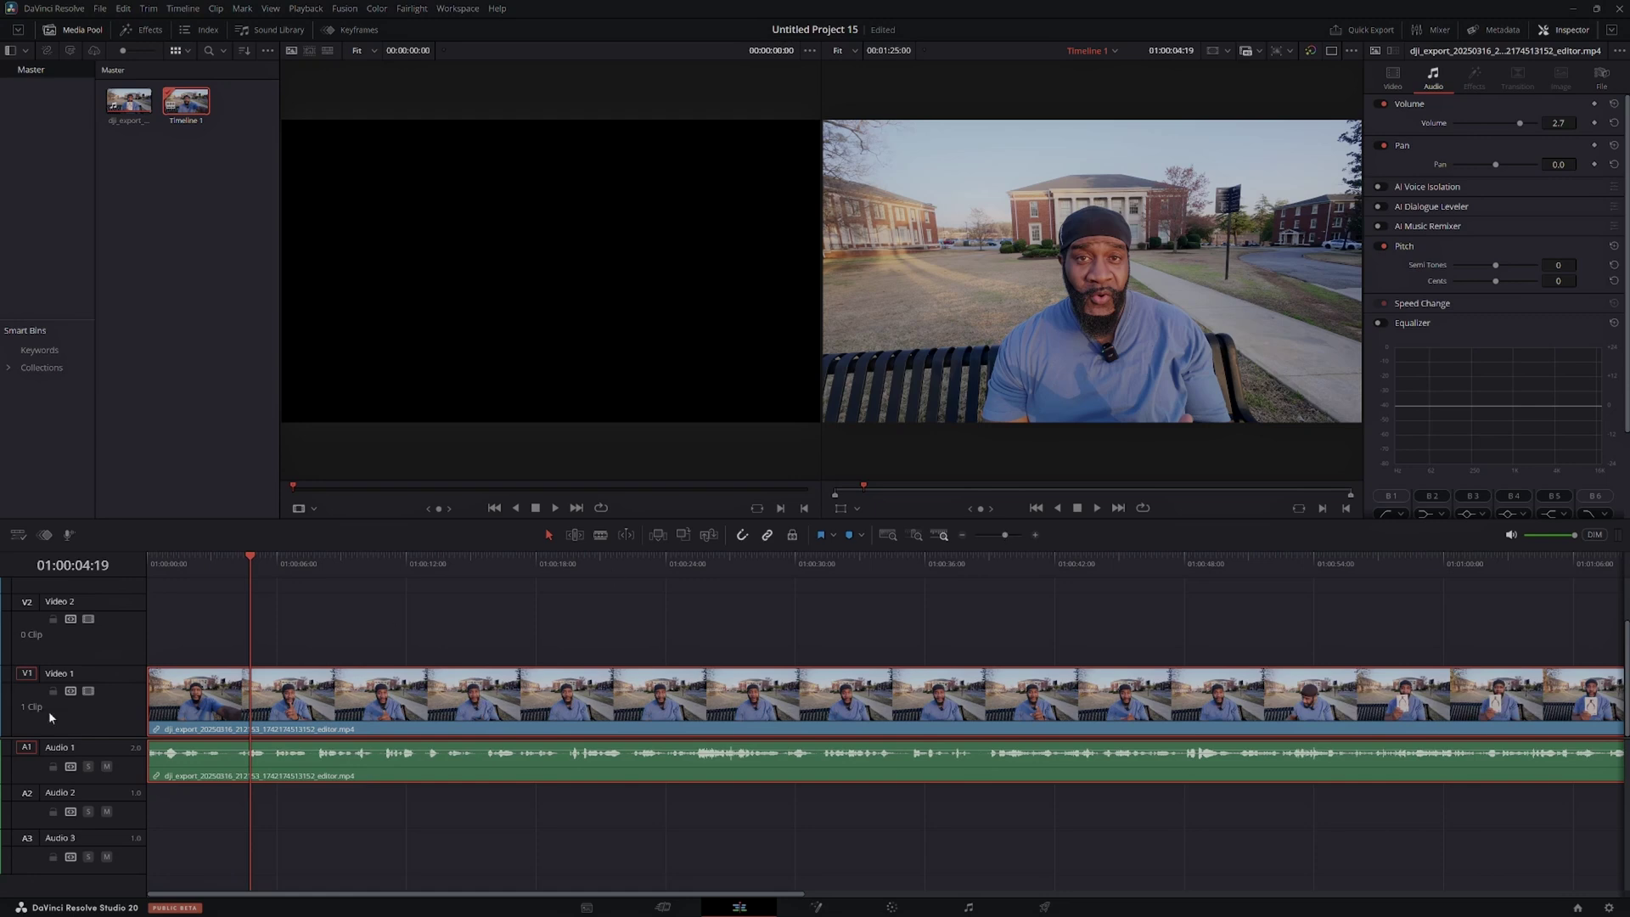
{"action": "left_click_drag", "start_coordinate": [250, 560], "coordinate": [214, 551]}
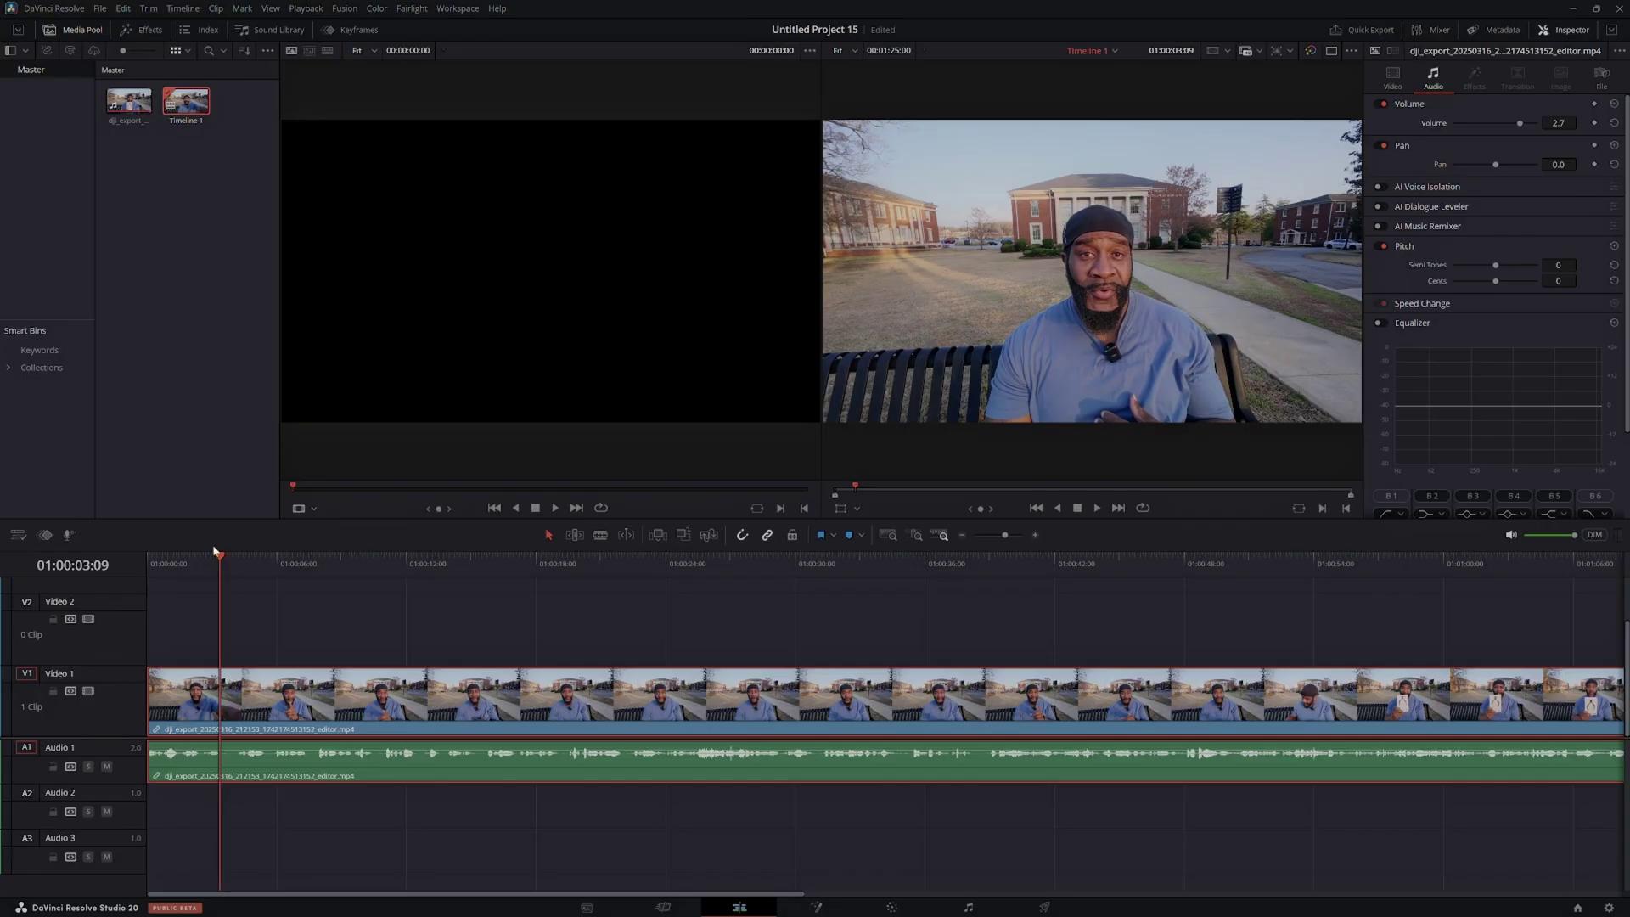
{"action": "key", "text": "ctrl+b"}
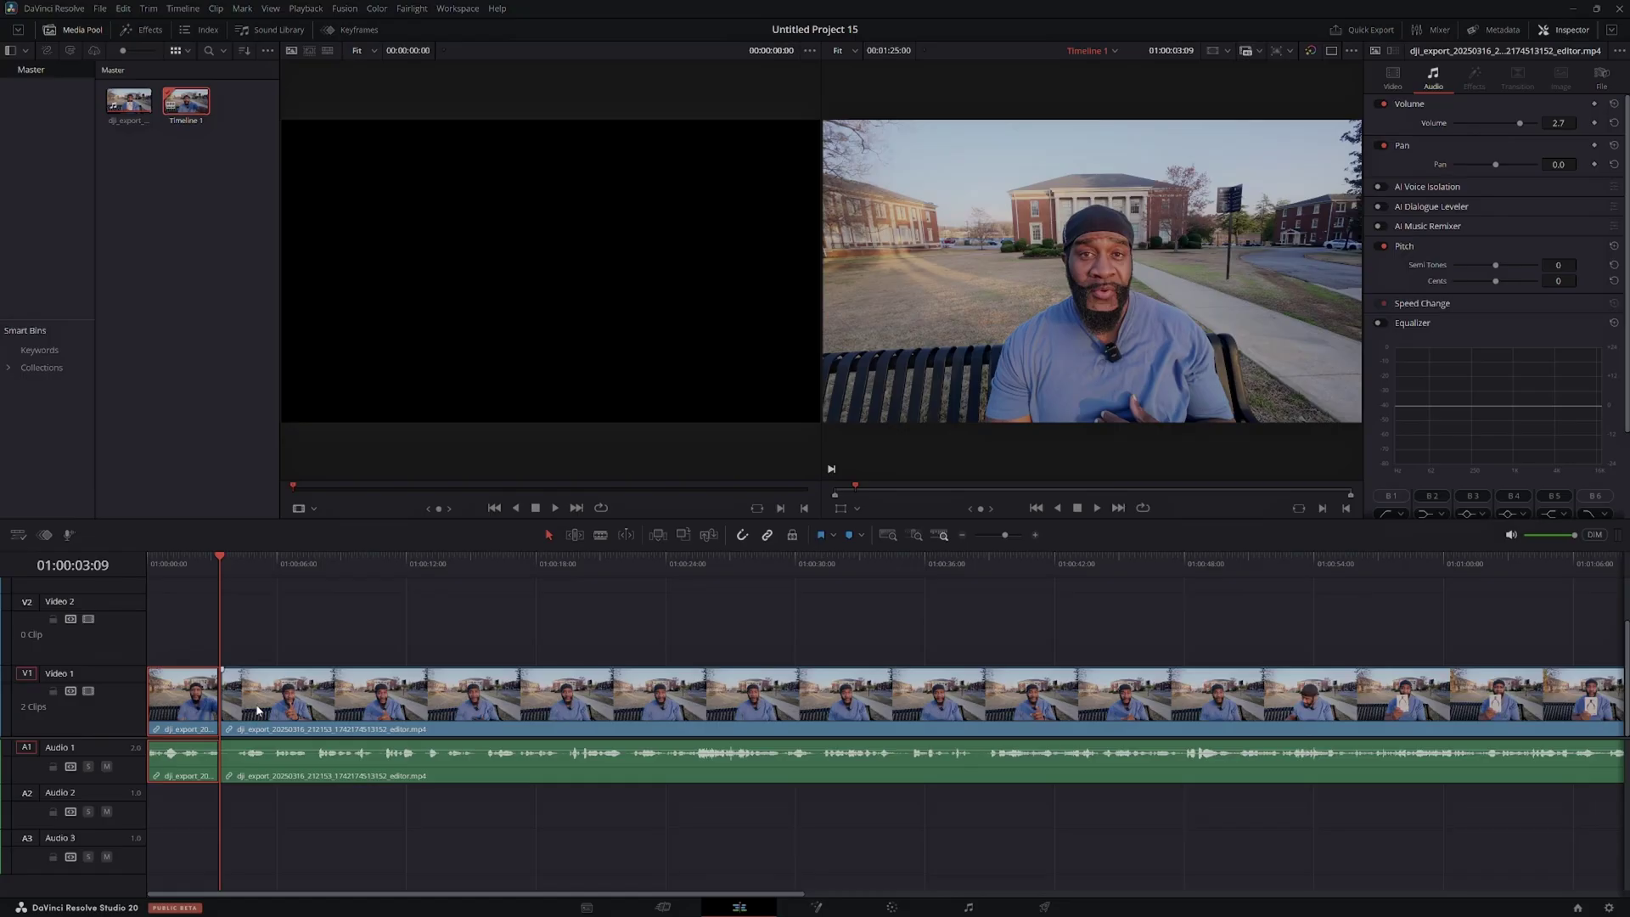
{"action": "key", "text": "Right"}
{"action": "key", "text": "Right"}
{"action": "key", "text": "Right"}
{"action": "key", "text": "Right"}
{"action": "key", "text": "Right"}
{"action": "key", "text": "Right"}
{"action": "key", "text": "Right"}
{"action": "key", "text": "Right"}
{"action": "key", "text": "Right"}
{"action": "key", "text": "Right"}
{"action": "key", "text": "Right"}
{"action": "key", "text": "Right"}
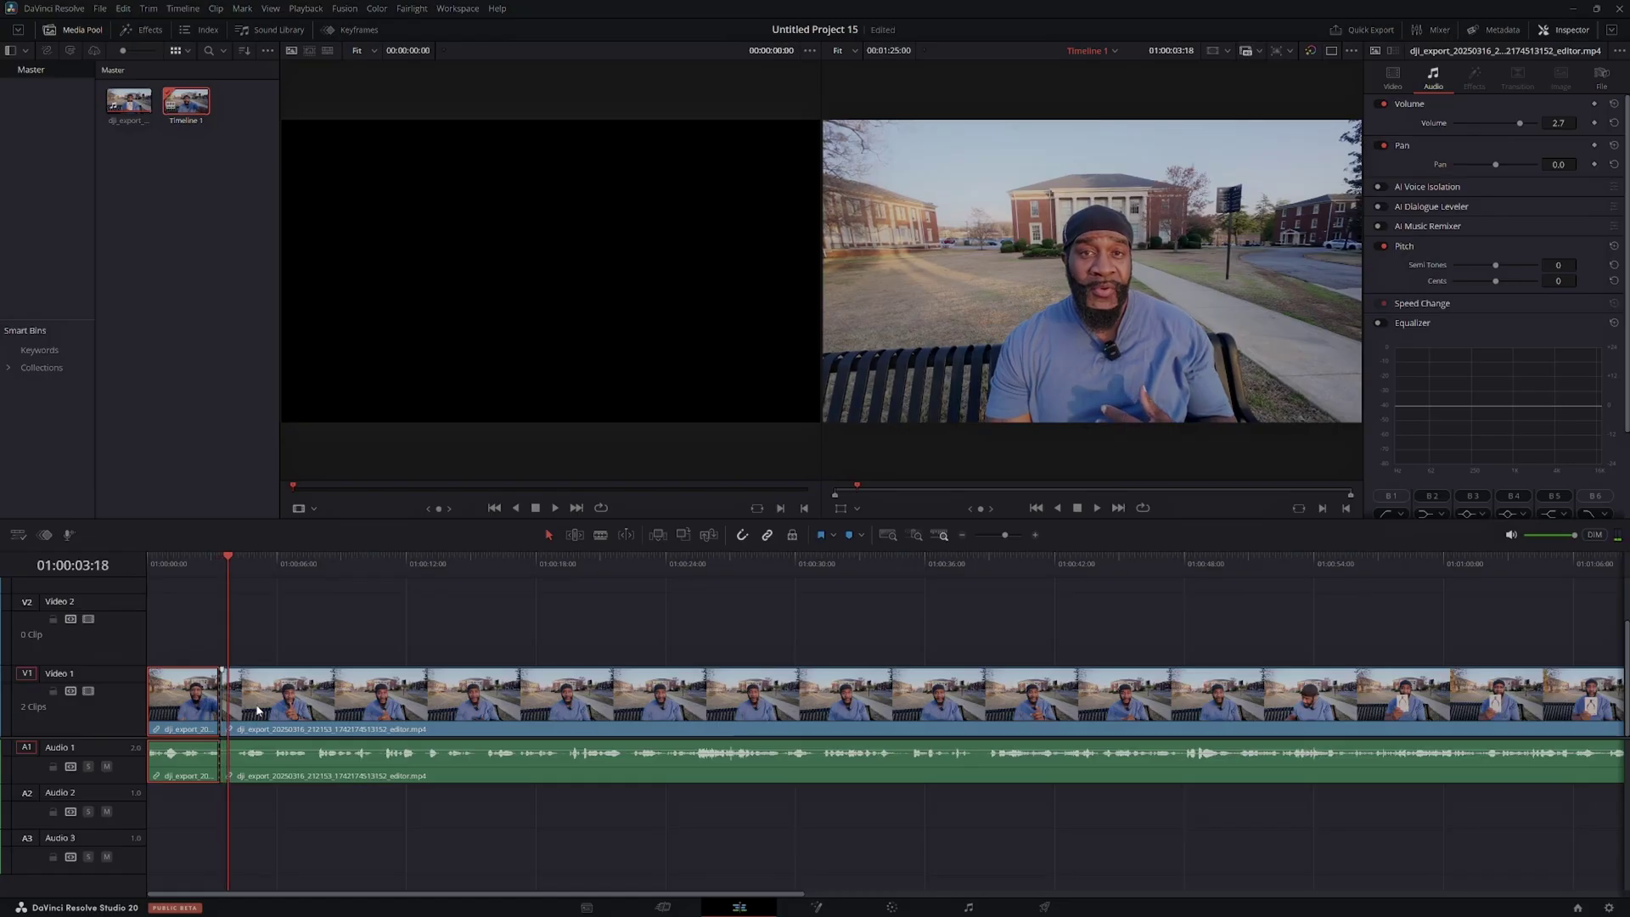
{"action": "key", "text": "Right"}
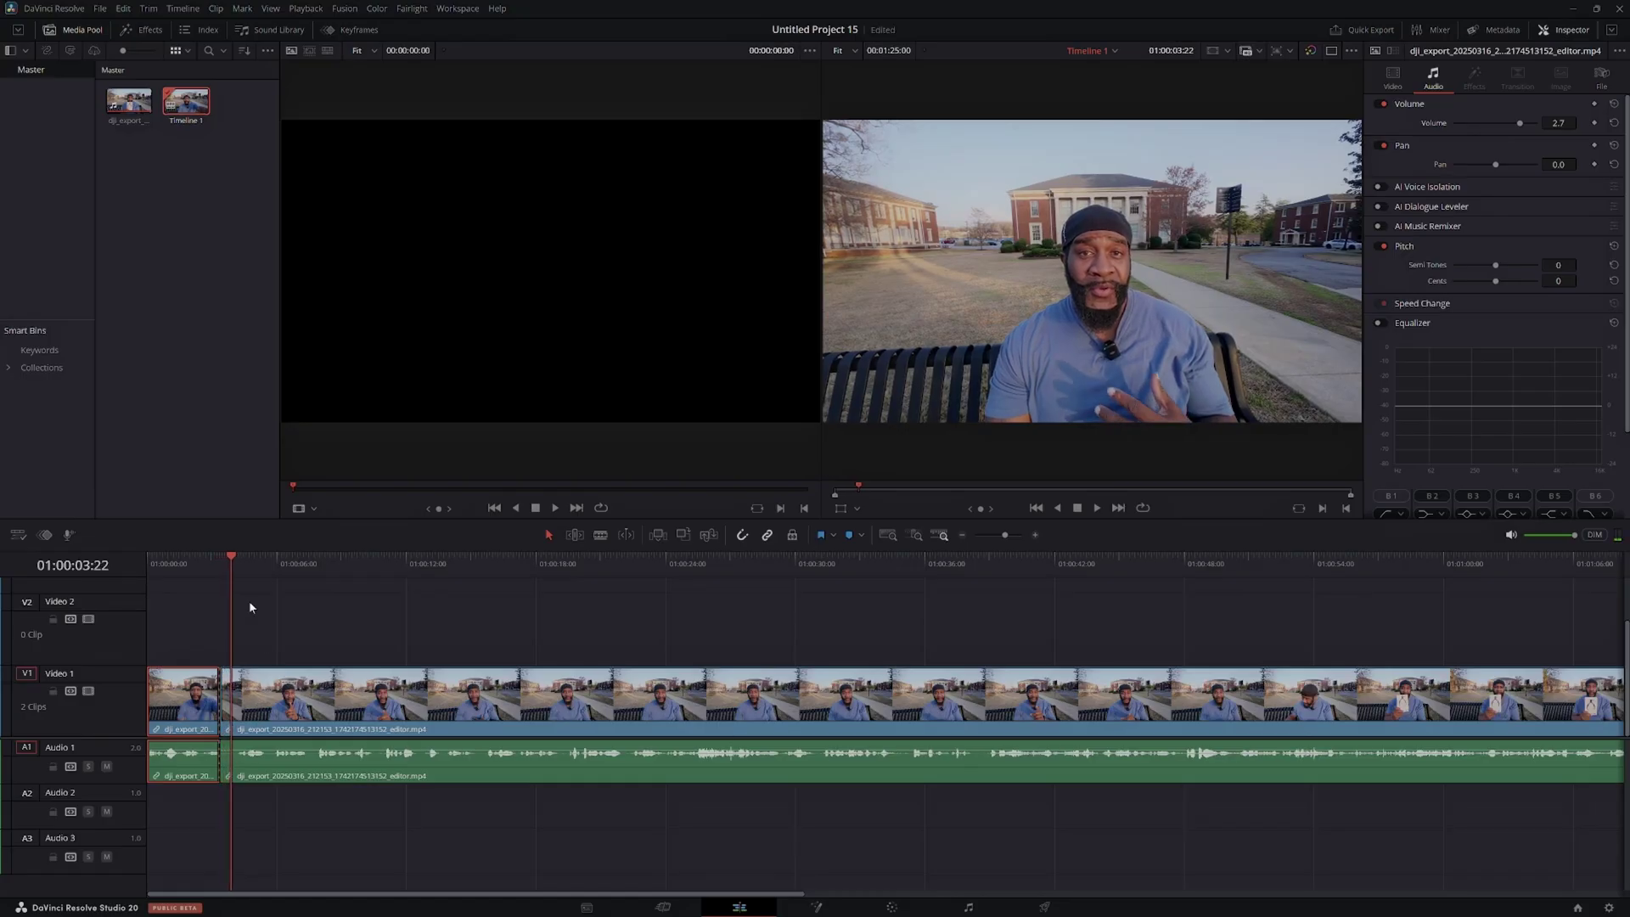
{"action": "left_click_drag", "start_coordinate": [232, 557], "coordinate": [236, 559]}
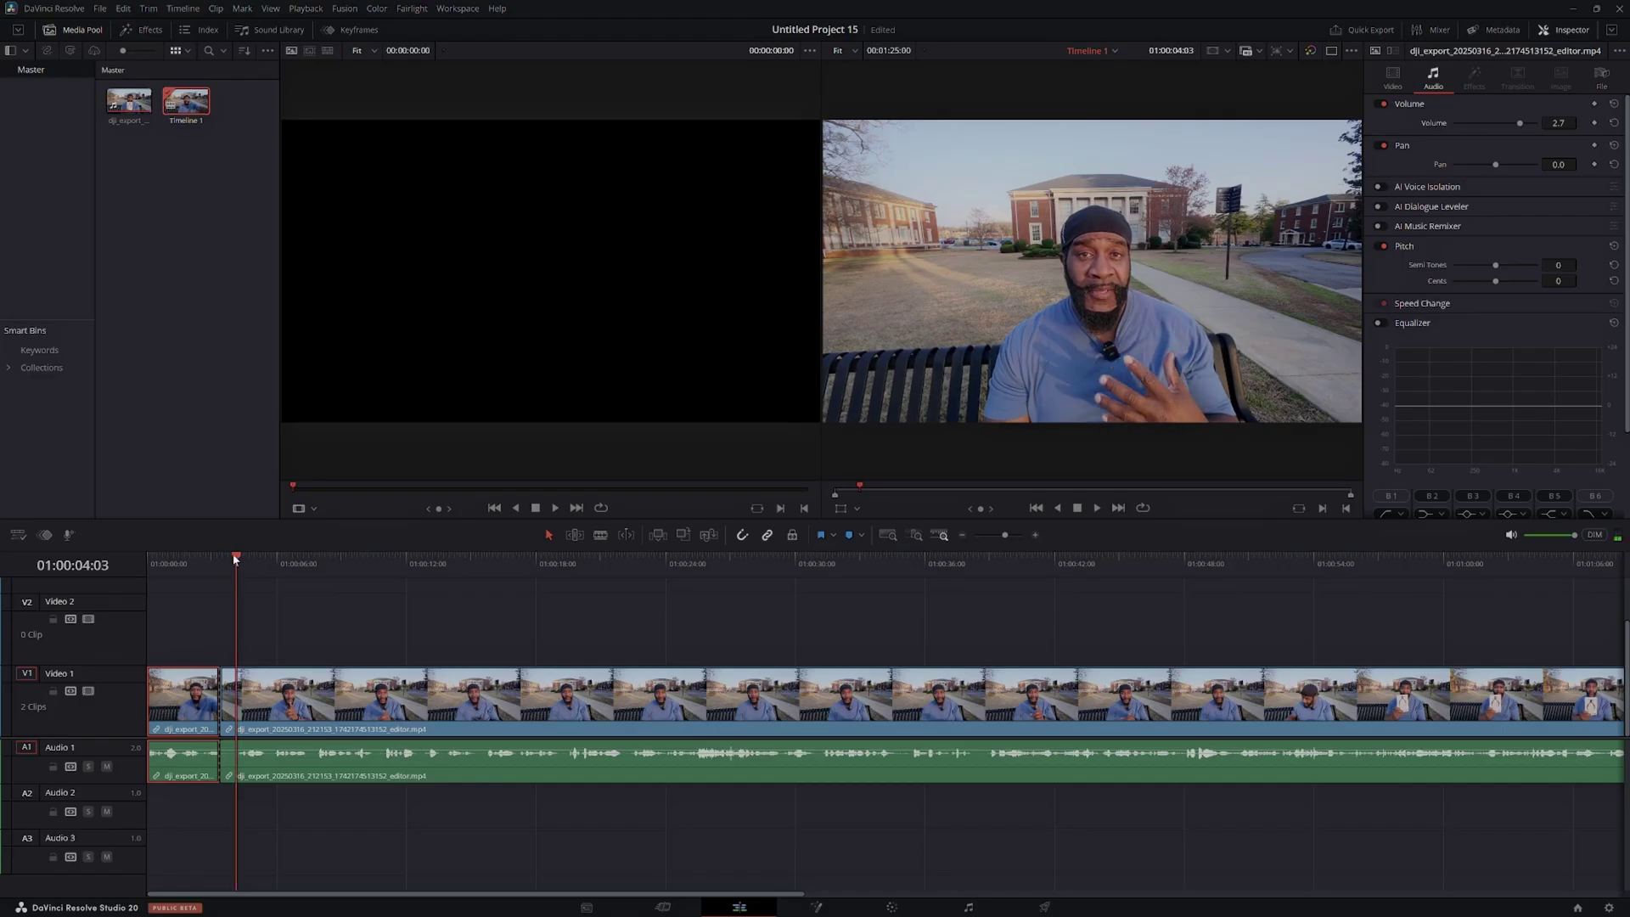
{"action": "key", "text": "ctrl+b"}
{"action": "left_click", "coordinate": [227, 698]}
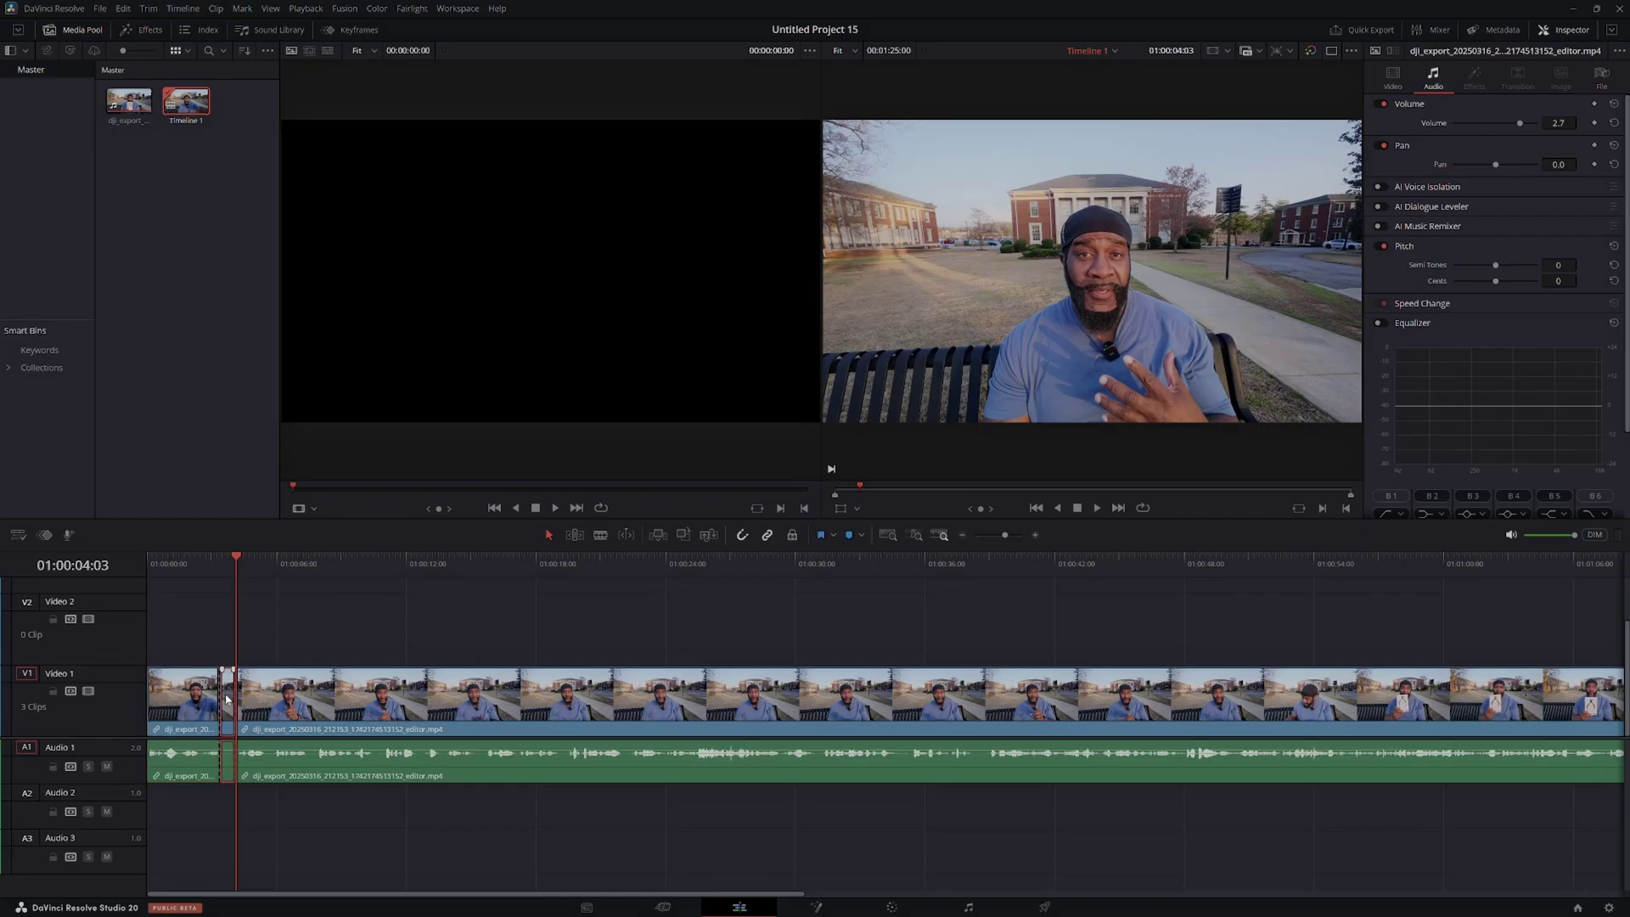
{"action": "key", "text": "Delete"}
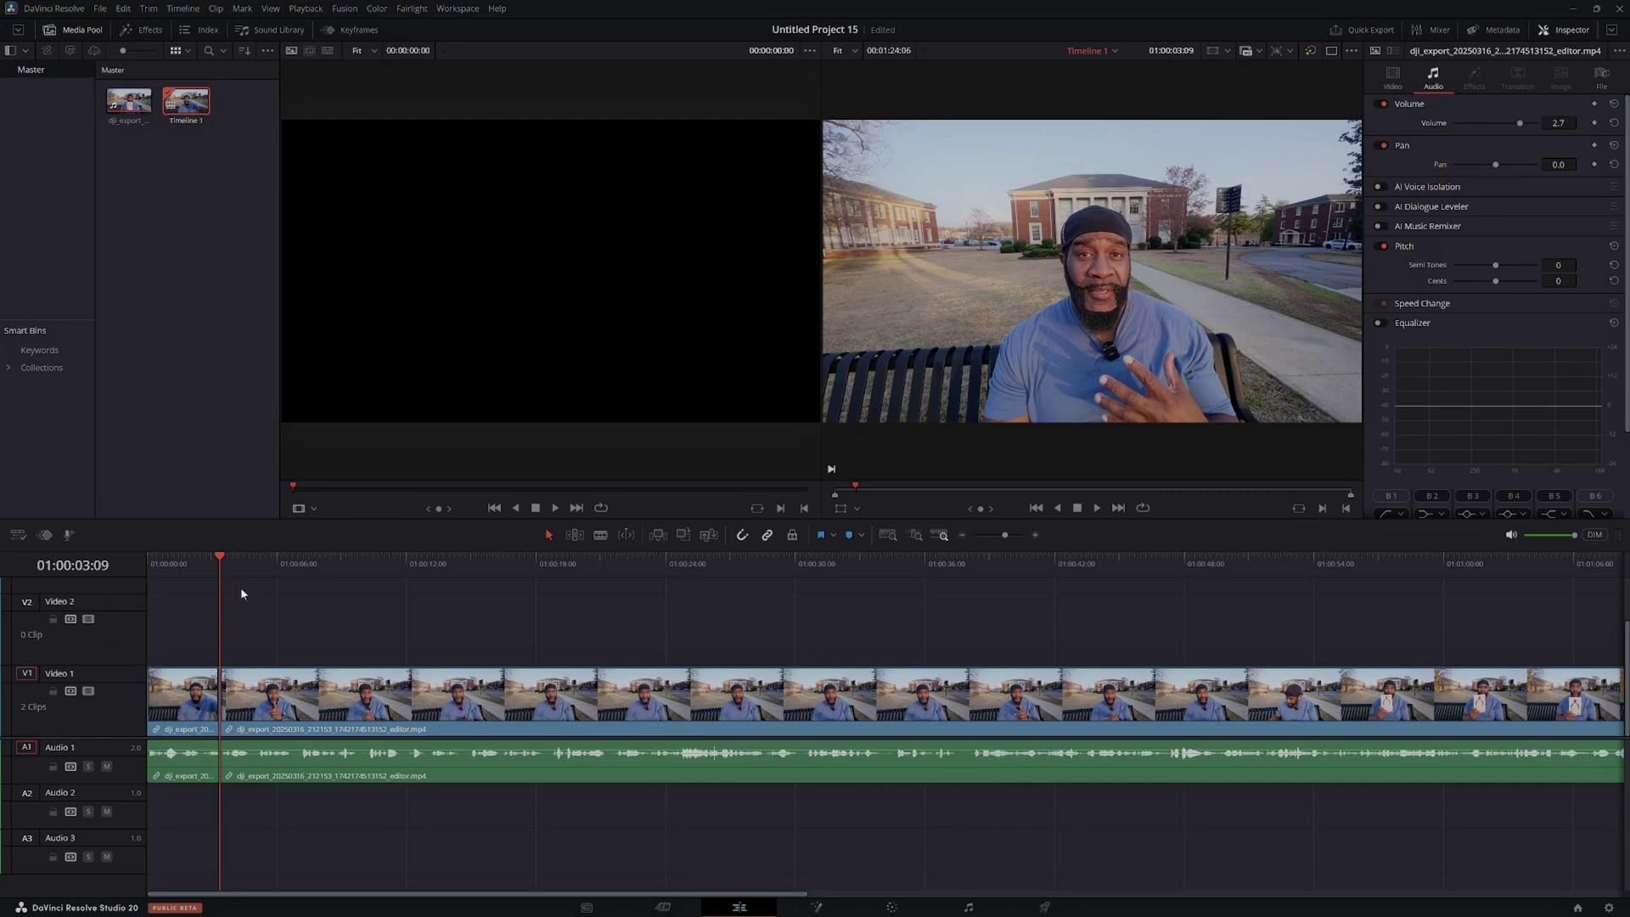
{"action": "key", "text": "ctrl+s"}
Split the clip twice near 4 seconds and ripple-delete the short piece between the cuts
{"action": "left_click_drag", "start_coordinate": [224, 553], "coordinate": [257, 556]}
{"action": "key", "text": "ctrl+b"}
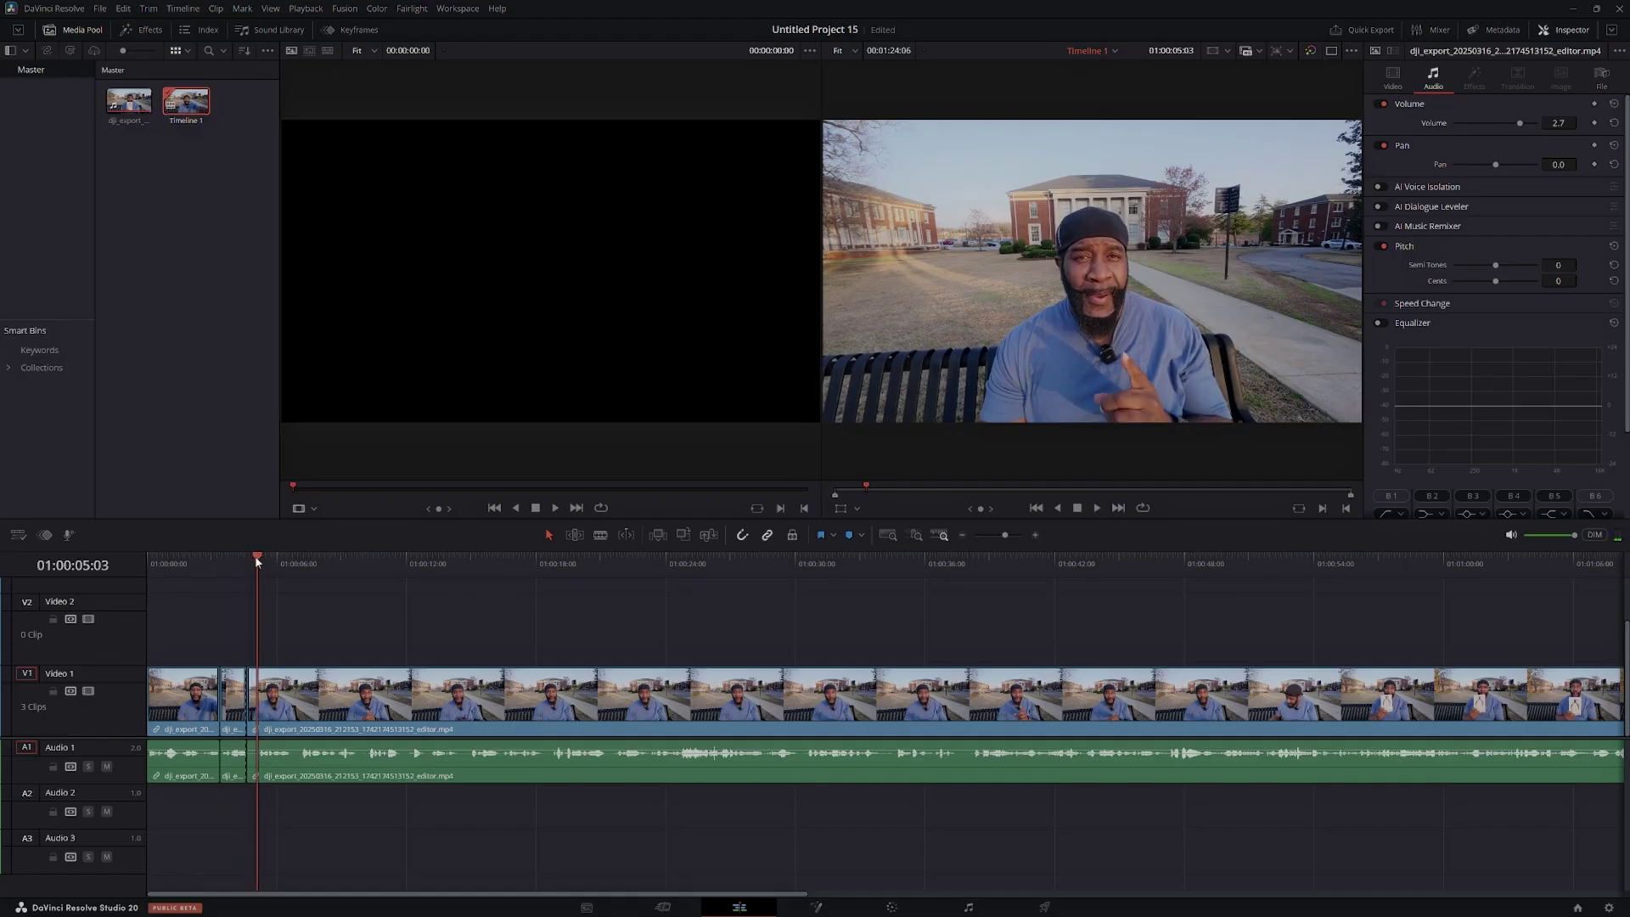
{"action": "key", "text": "ctrl+b"}
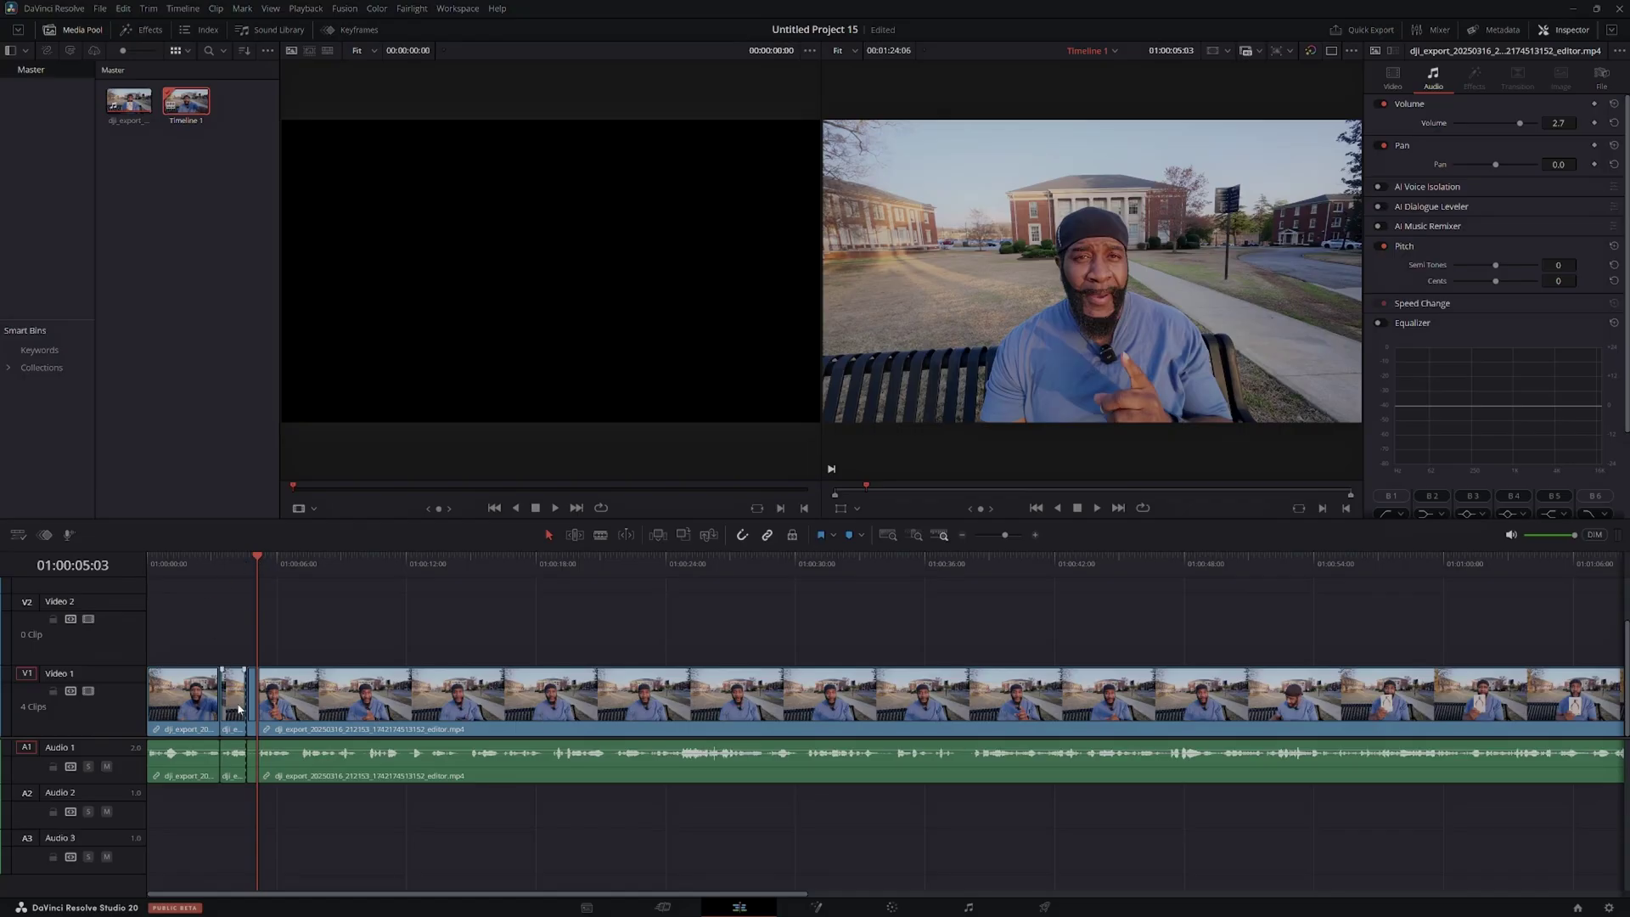
{"action": "left_click", "coordinate": [251, 698]}
{"action": "key", "text": "shift+Delete"}
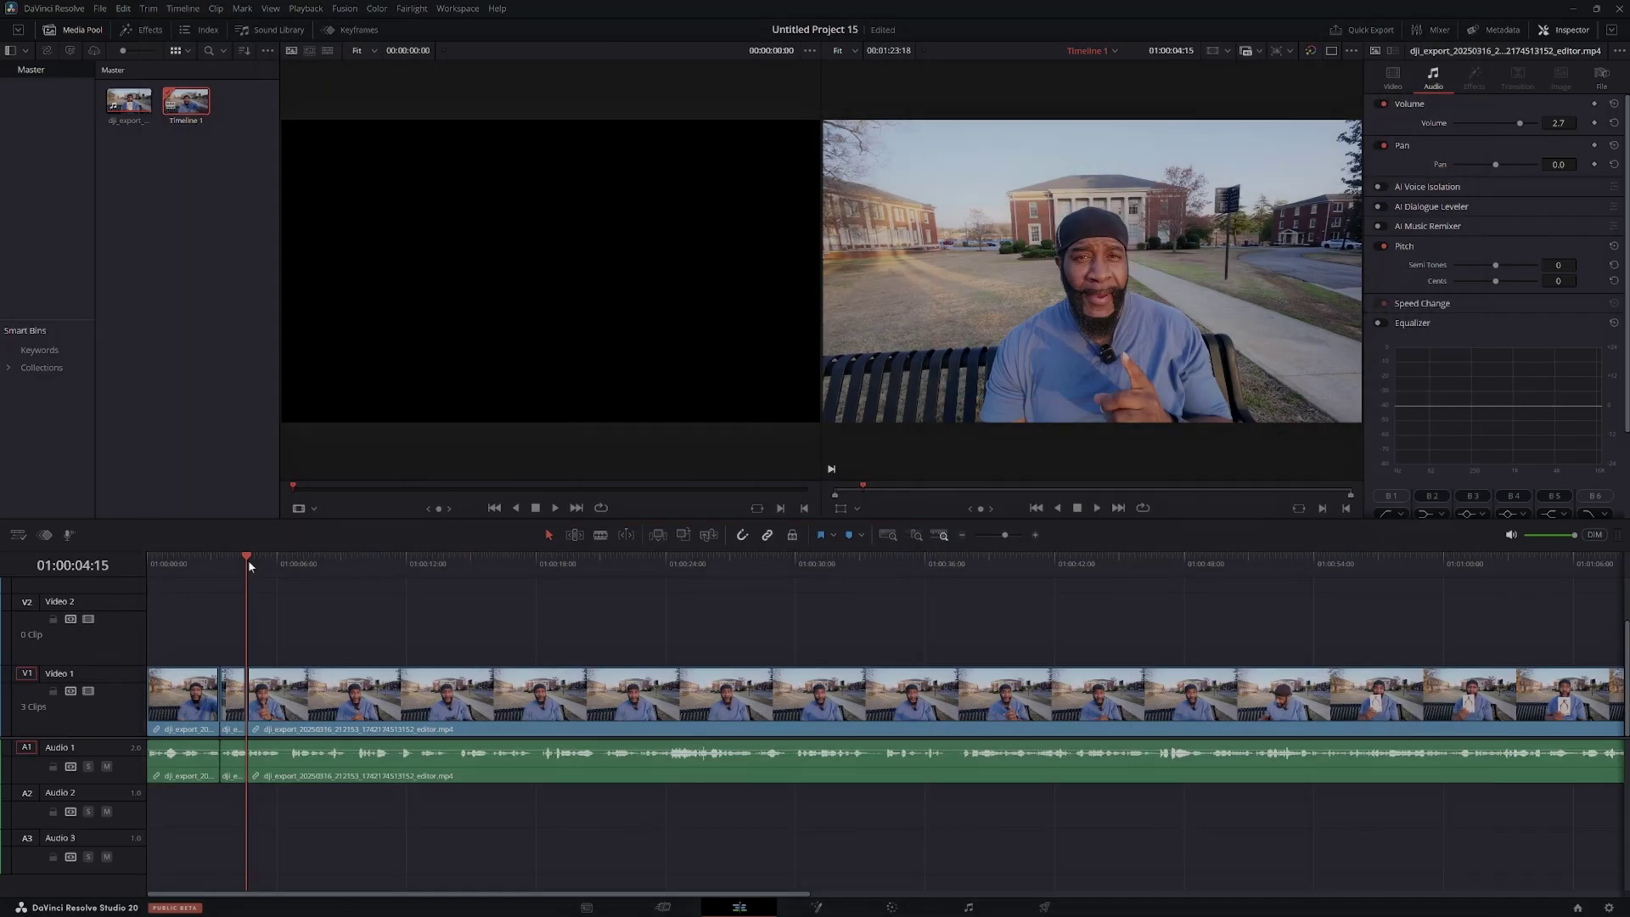
Split the clip near 5 seconds and a few frames later, then delete the tiny piece between
{"action": "left_click_drag", "start_coordinate": [248, 558], "coordinate": [280, 556]}
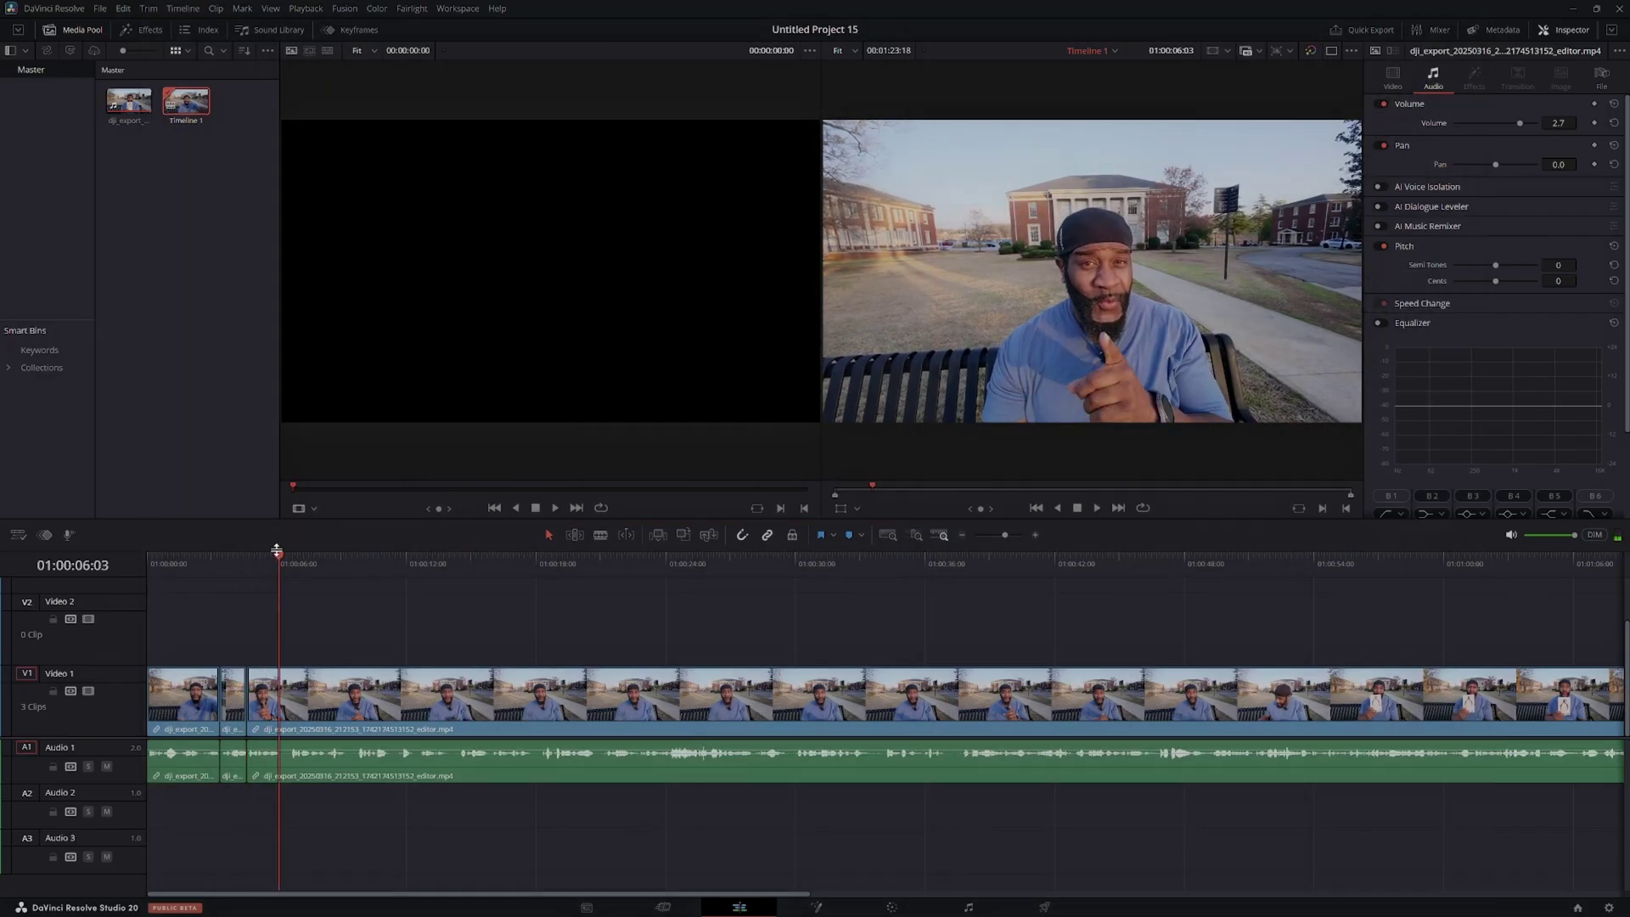
{"action": "key", "text": "ctrl+b"}
{"action": "key", "text": "ctrl+n"}
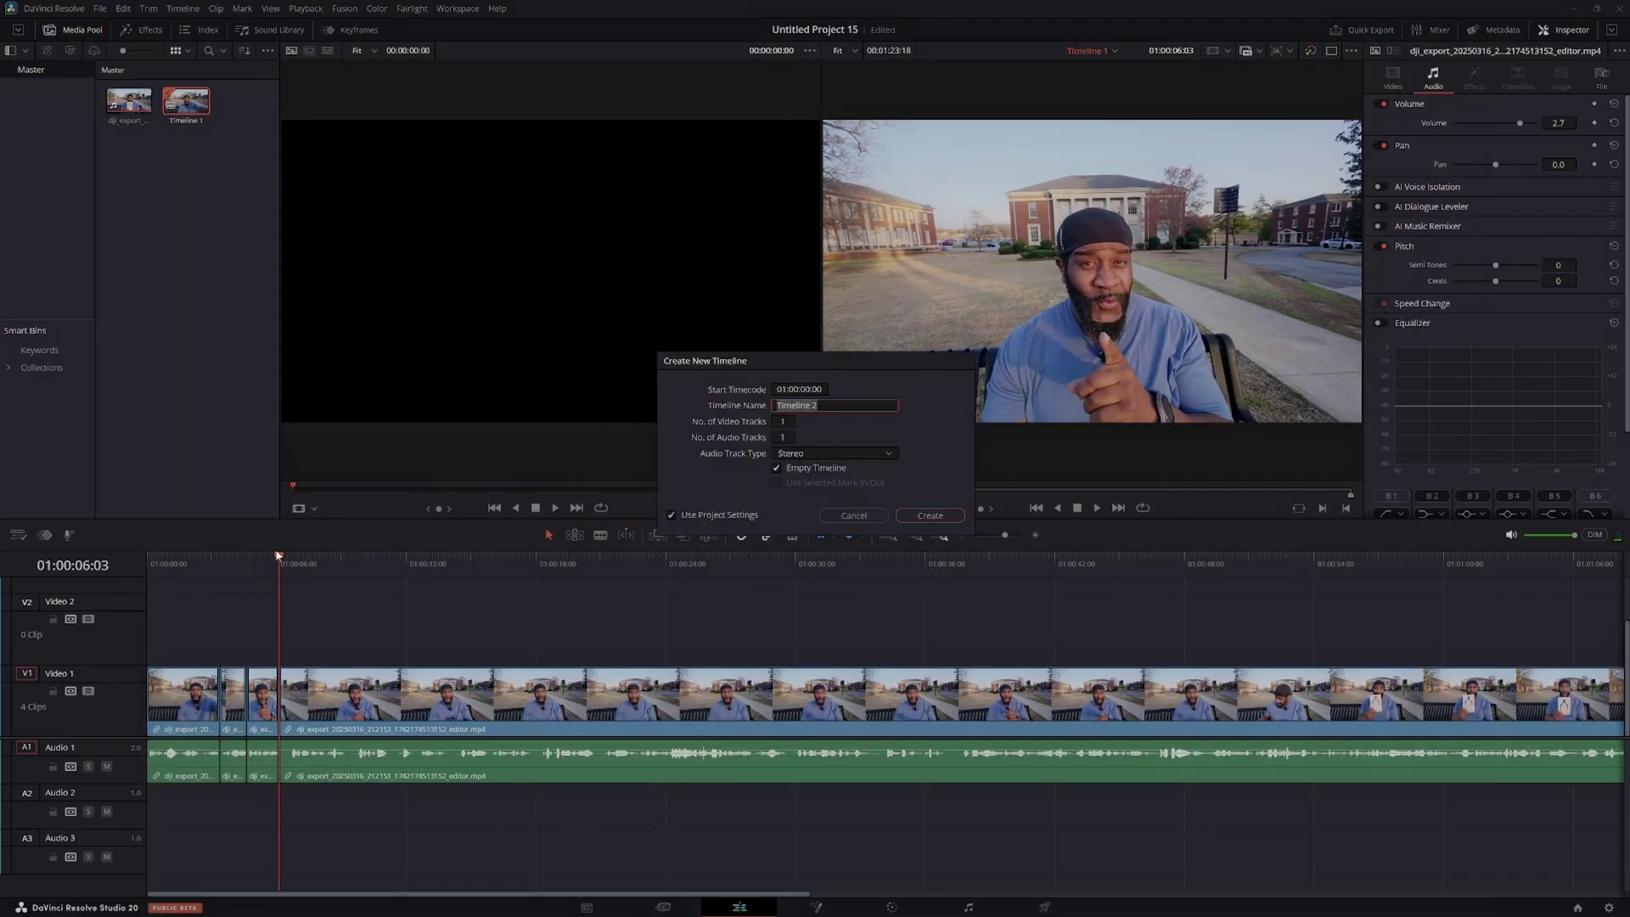
{"action": "left_click", "coordinate": [853, 515]}
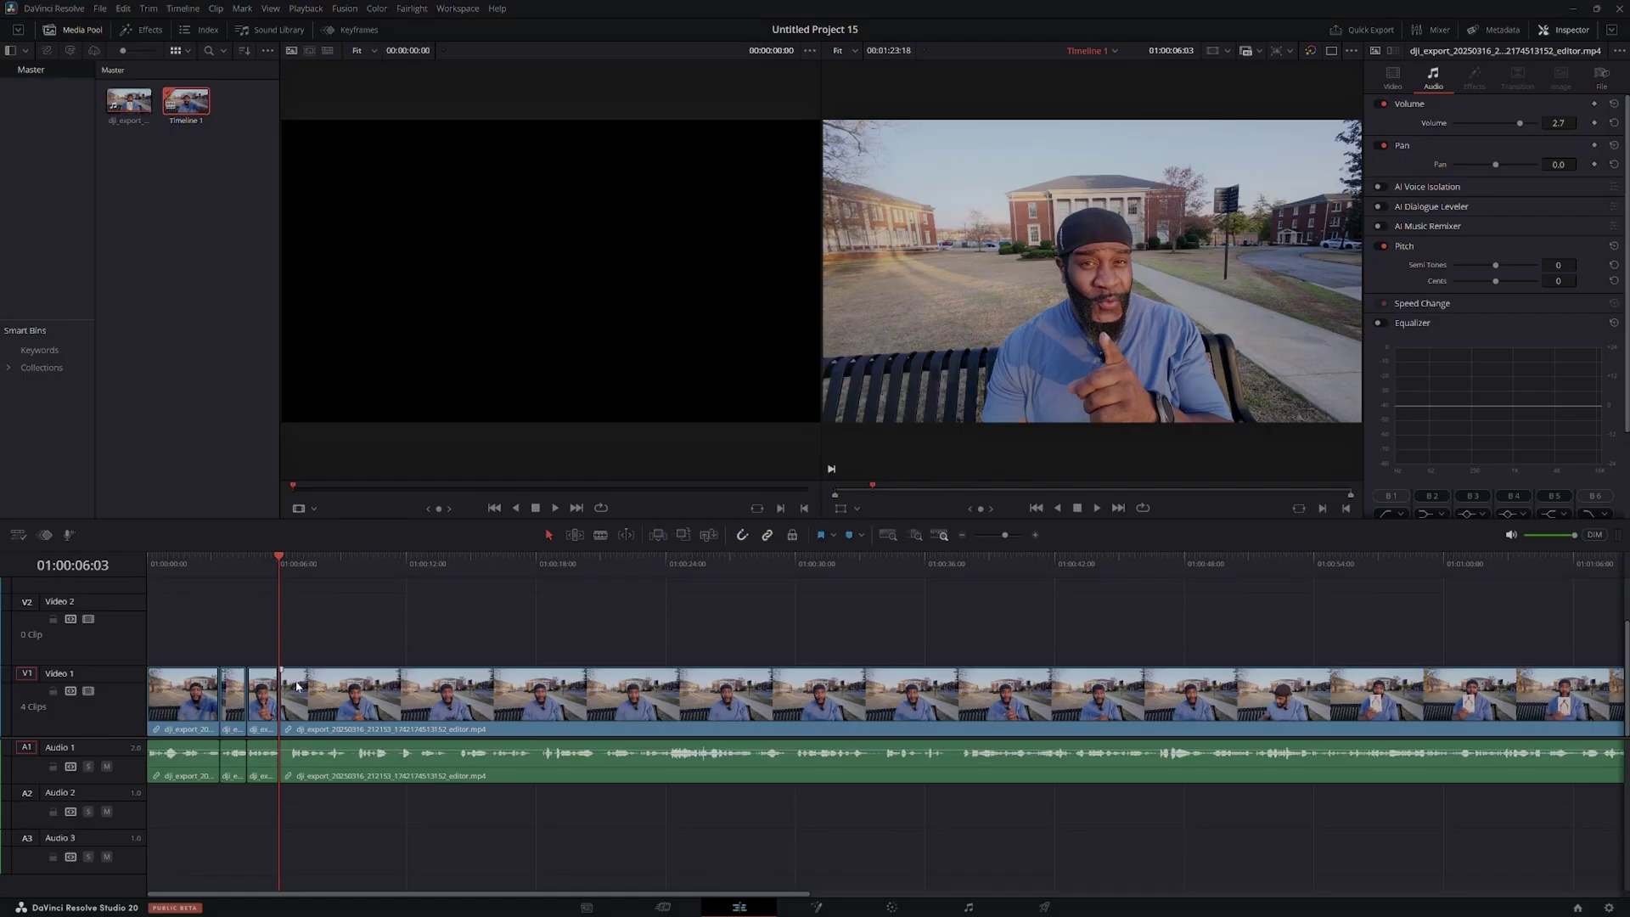
{"action": "key", "text": "Right"}
{"action": "key", "text": "Right"}
{"action": "key", "text": "Right"}
{"action": "key", "text": "Right"}
{"action": "key", "text": "Right"}
{"action": "key", "text": "Right"}
{"action": "key", "text": "Right"}
{"action": "key", "text": "Right"}
{"action": "key", "text": "Right"}
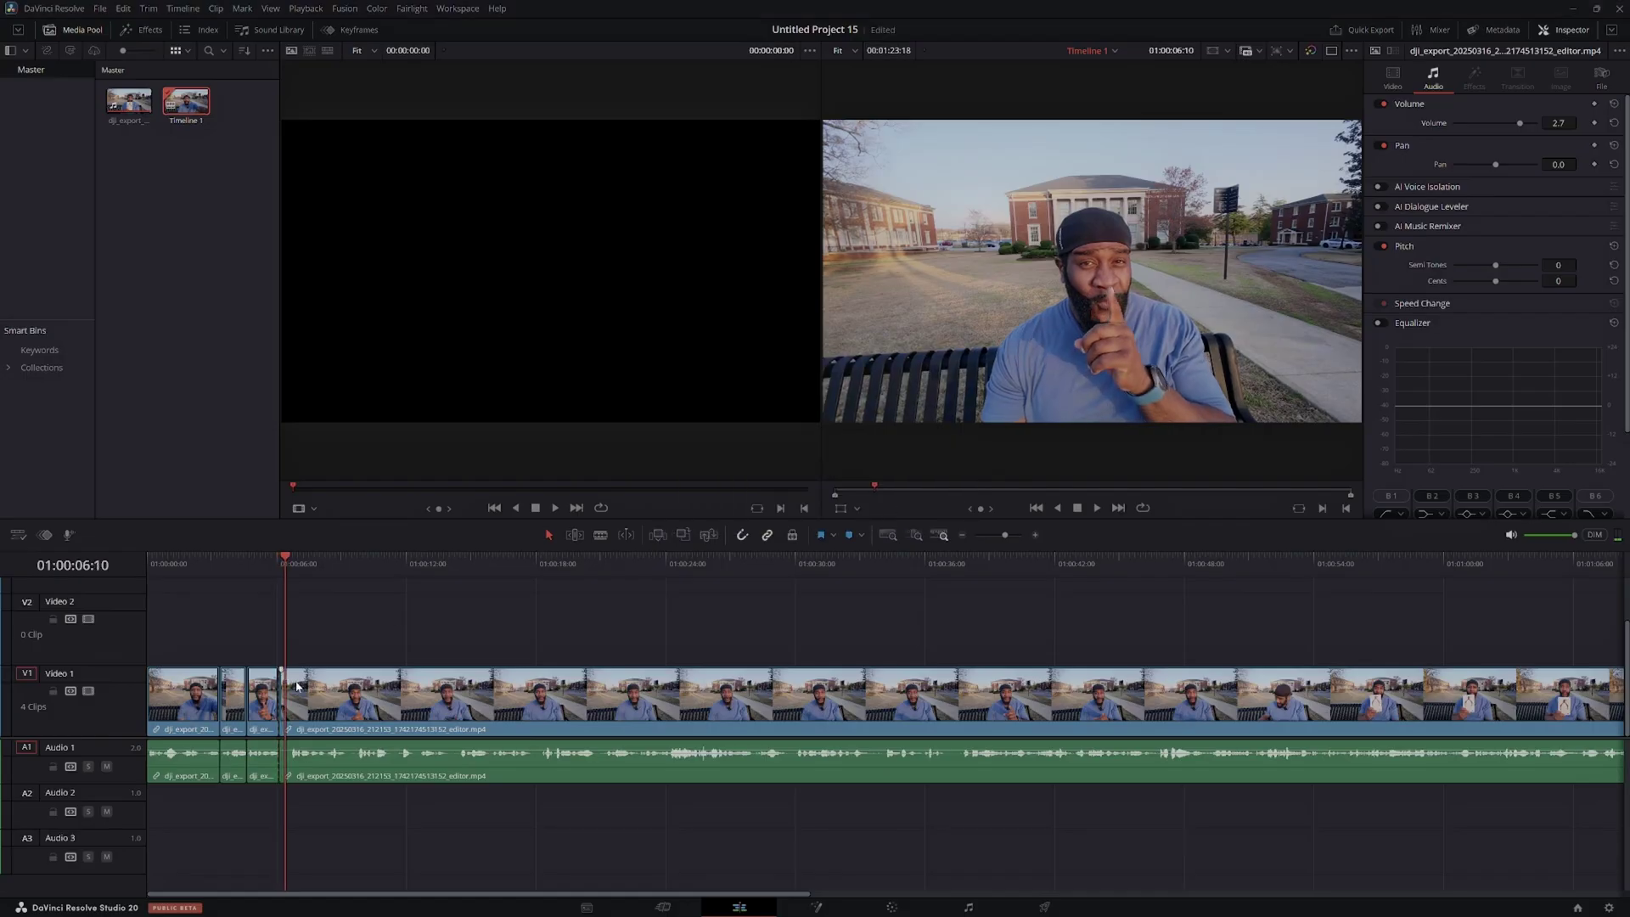
{"action": "key", "text": "Right"}
{"action": "key", "text": "Right"}
{"action": "key", "text": "Right"}
{"action": "key", "text": "Right"}
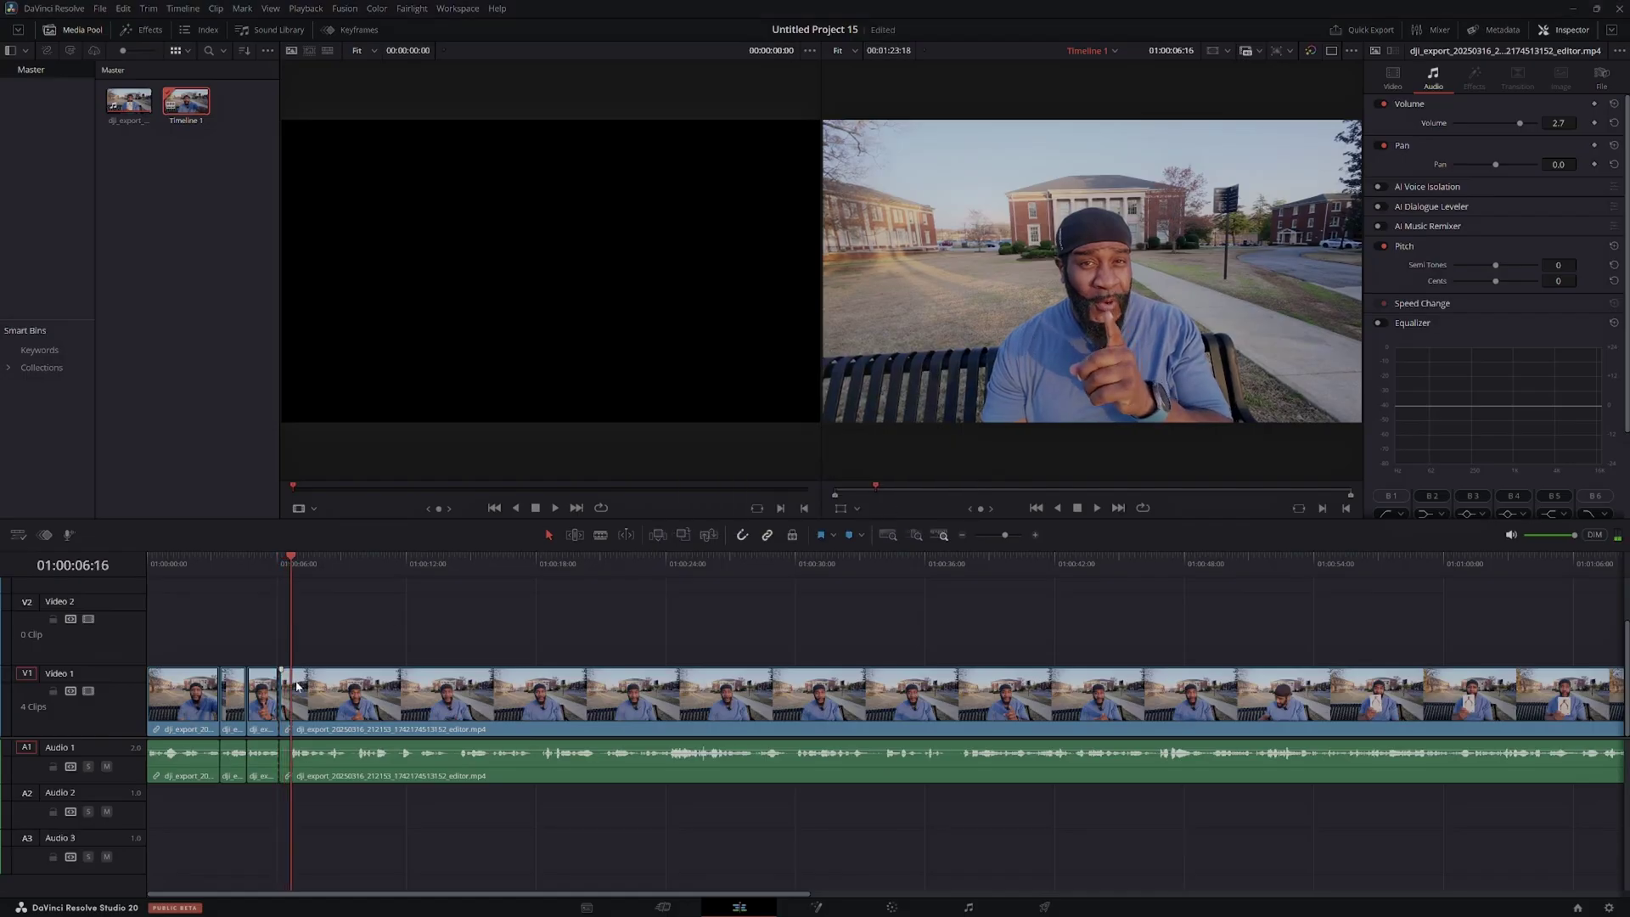
{"action": "key", "text": "ctrl+b"}
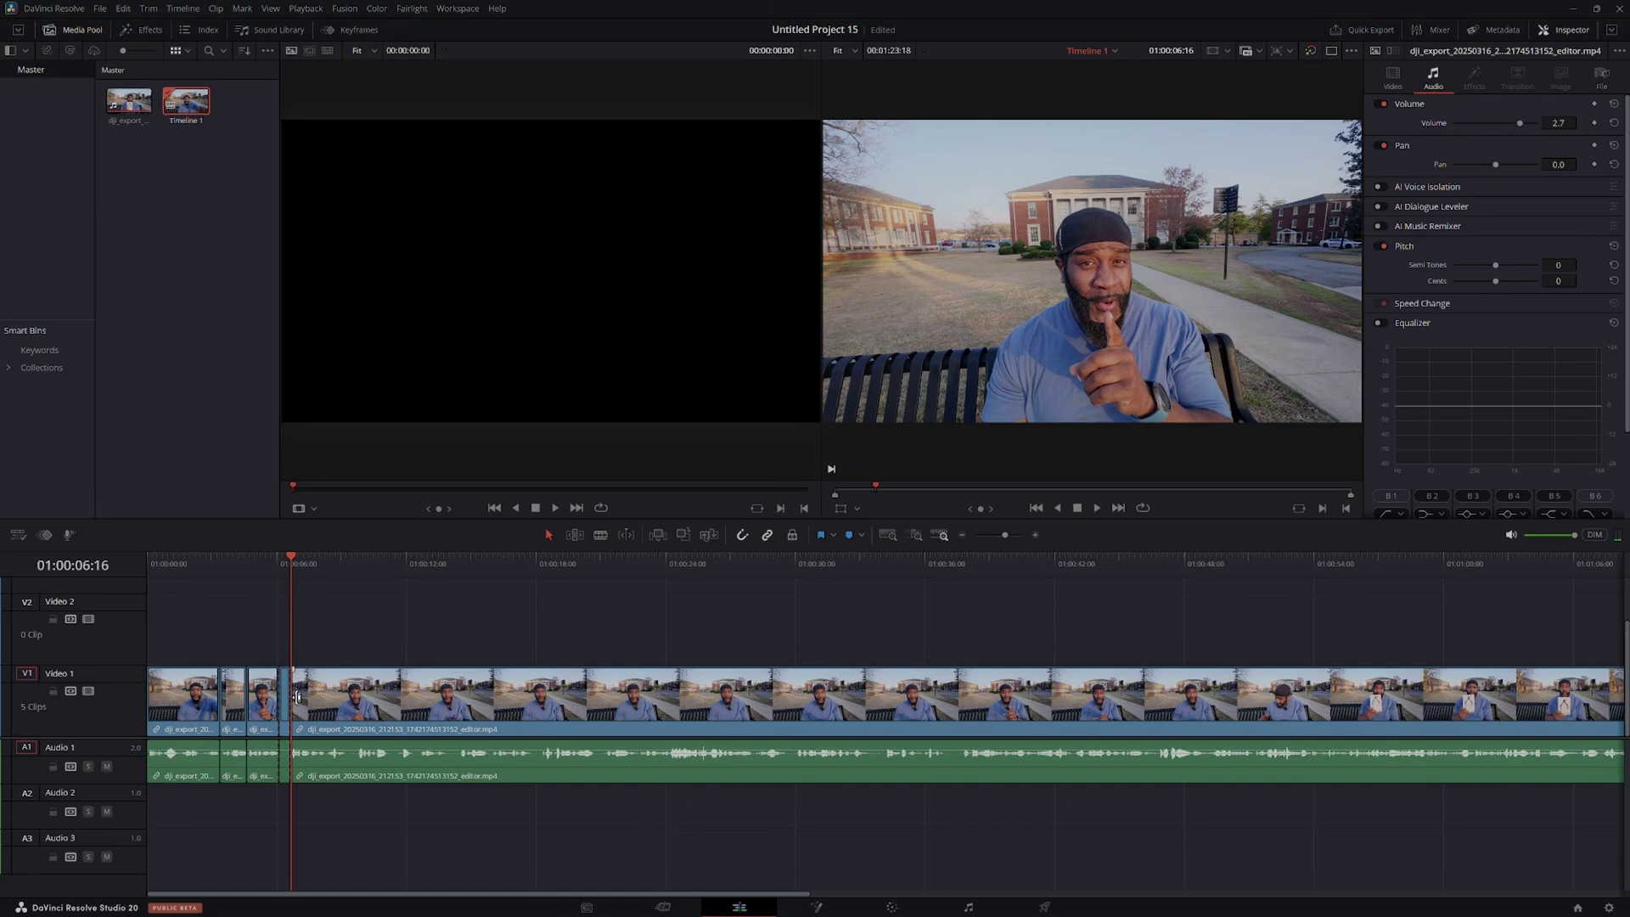
{"action": "left_click", "coordinate": [286, 713]}
{"action": "key", "text": "Delete"}
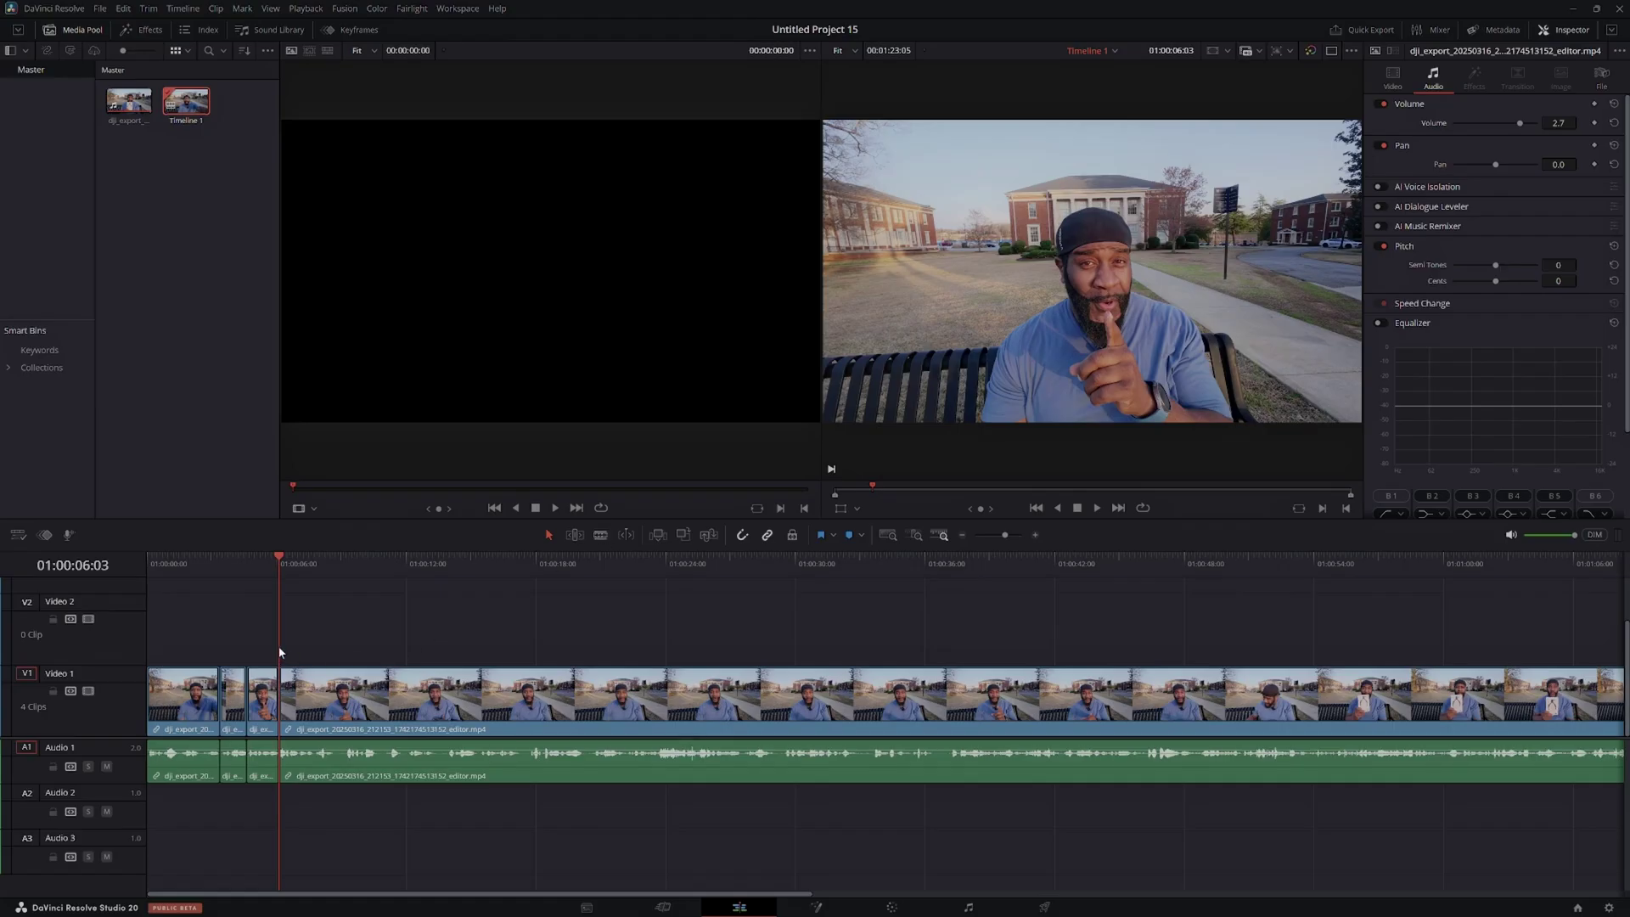
{"action": "left_click_drag", "start_coordinate": [283, 561], "coordinate": [132, 564]}
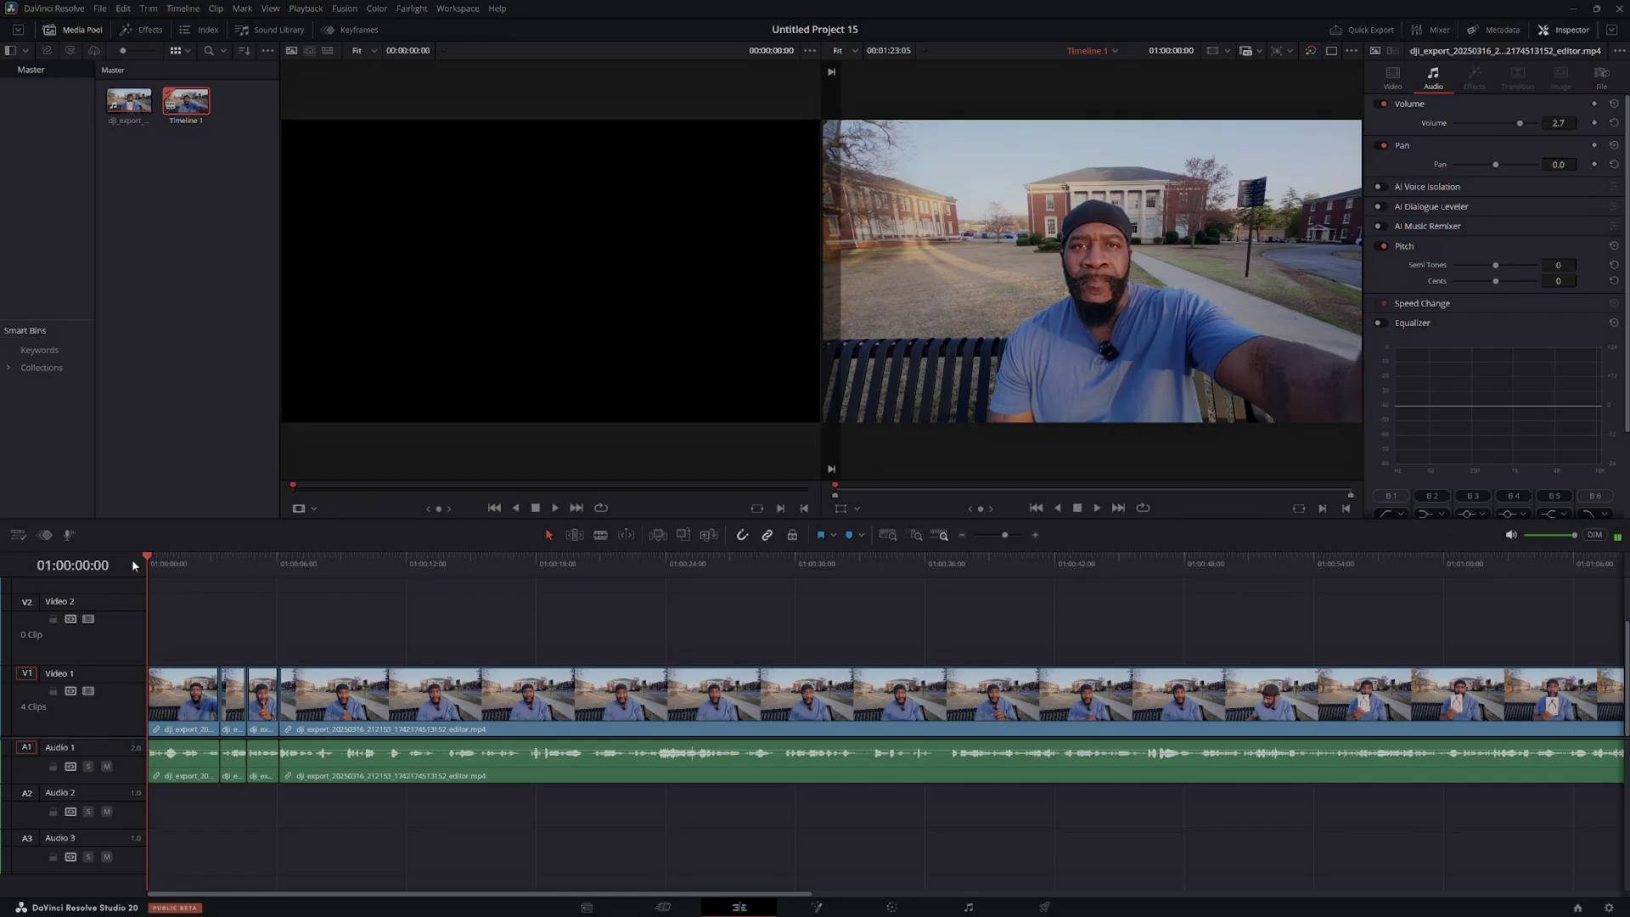
{"action": "key", "text": "space"}
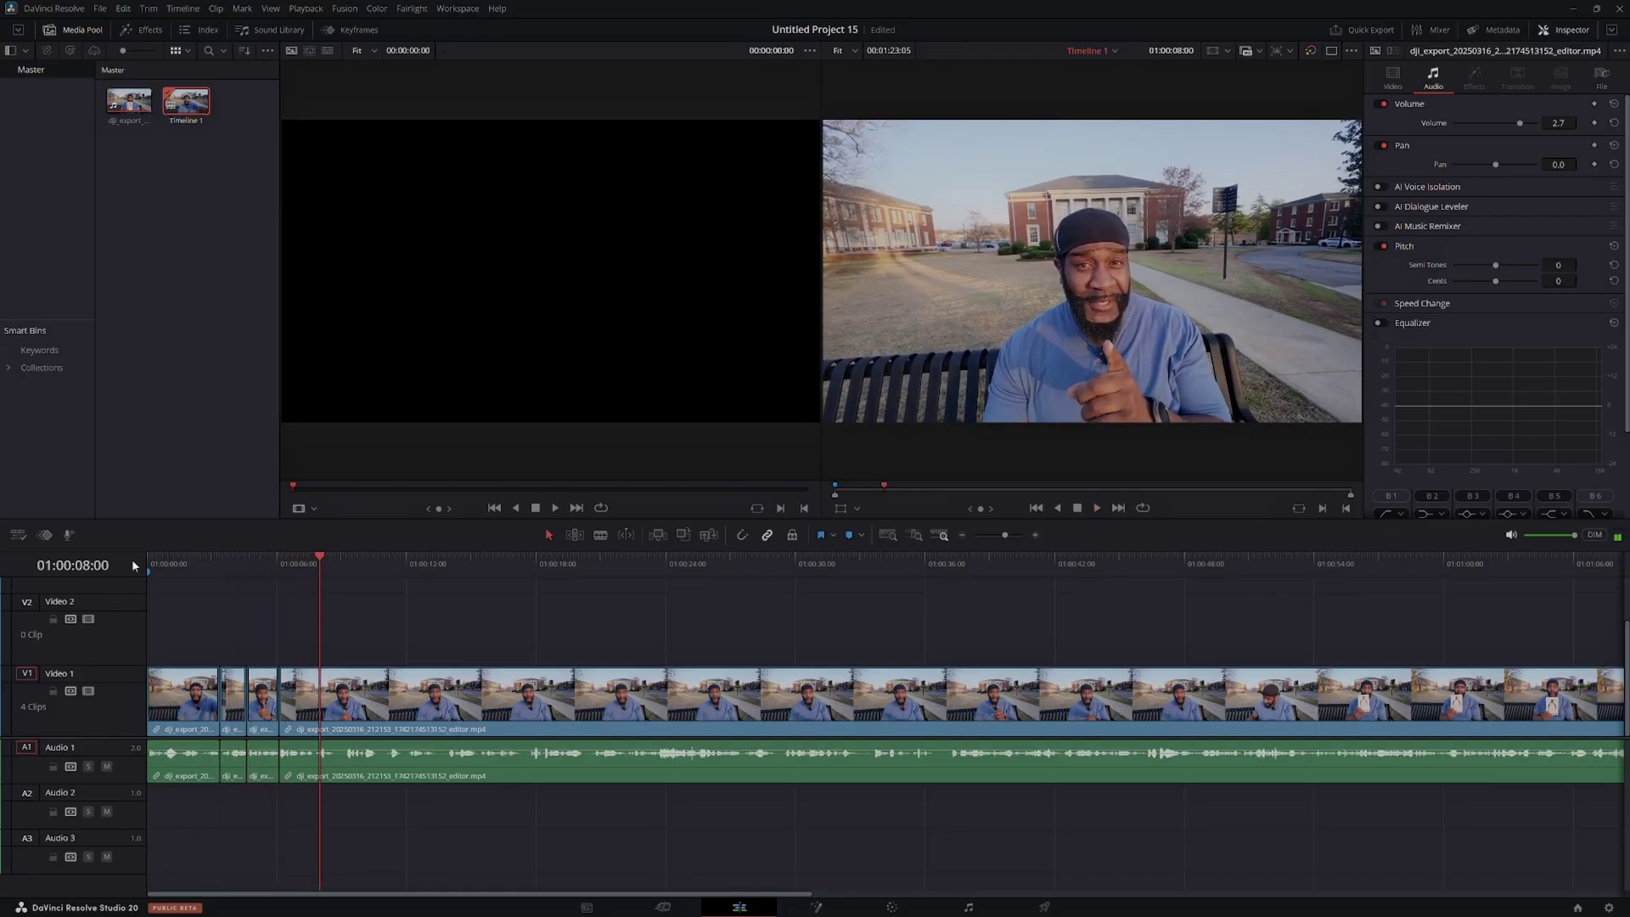
{"action": "mouse_move", "coordinate": [322, 562]}
{"action": "left_mouse_down"}
{"action": "mouse_move", "coordinate": [186, 565]}
{"action": "mouse_move", "coordinate": [142, 595]}
{"action": "left_mouse_up"}
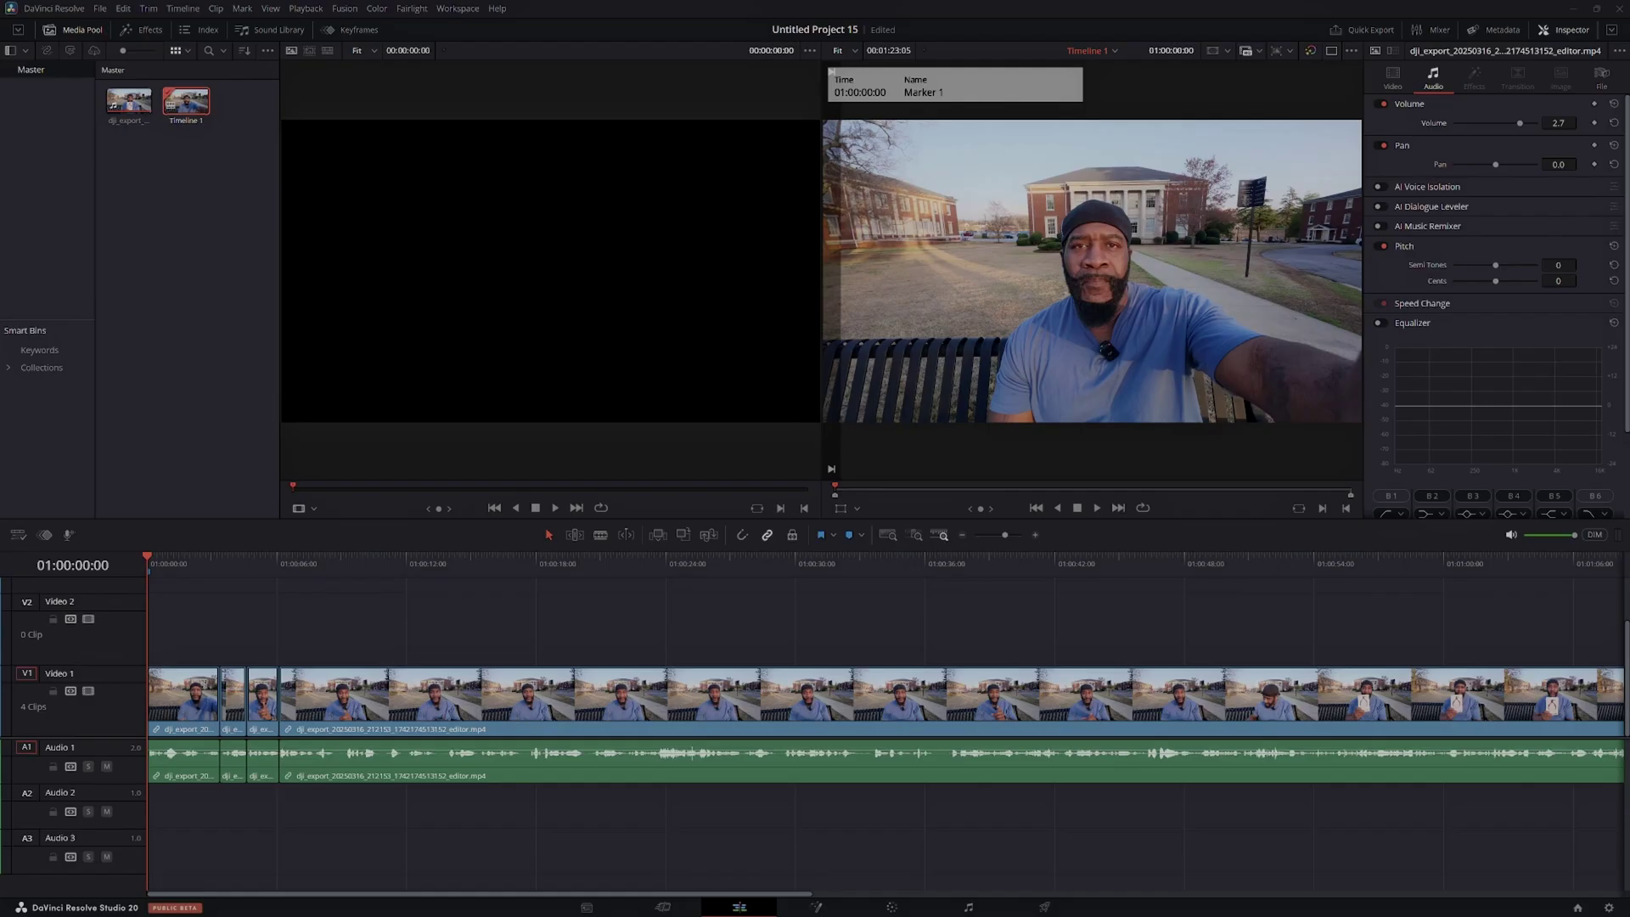
Open the Import Media browser and search the folders for the 608 music file
{"action": "left_click", "coordinate": [99, 9]}
{"action": "mouse_move", "coordinate": [205, 166]}
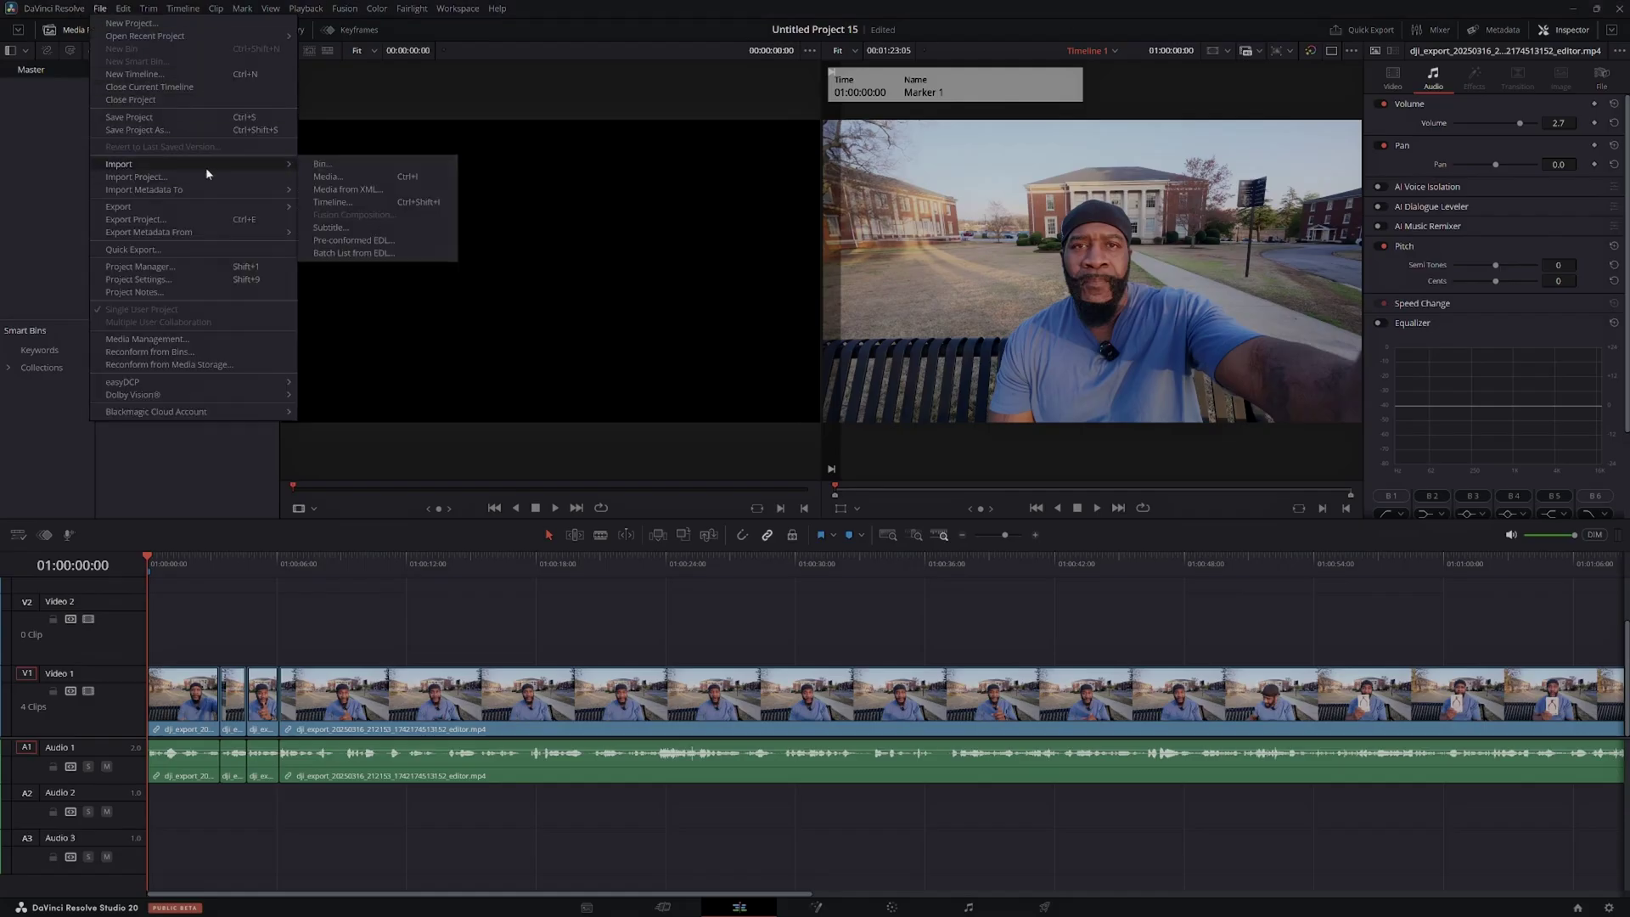
{"action": "left_click", "coordinate": [355, 174]}
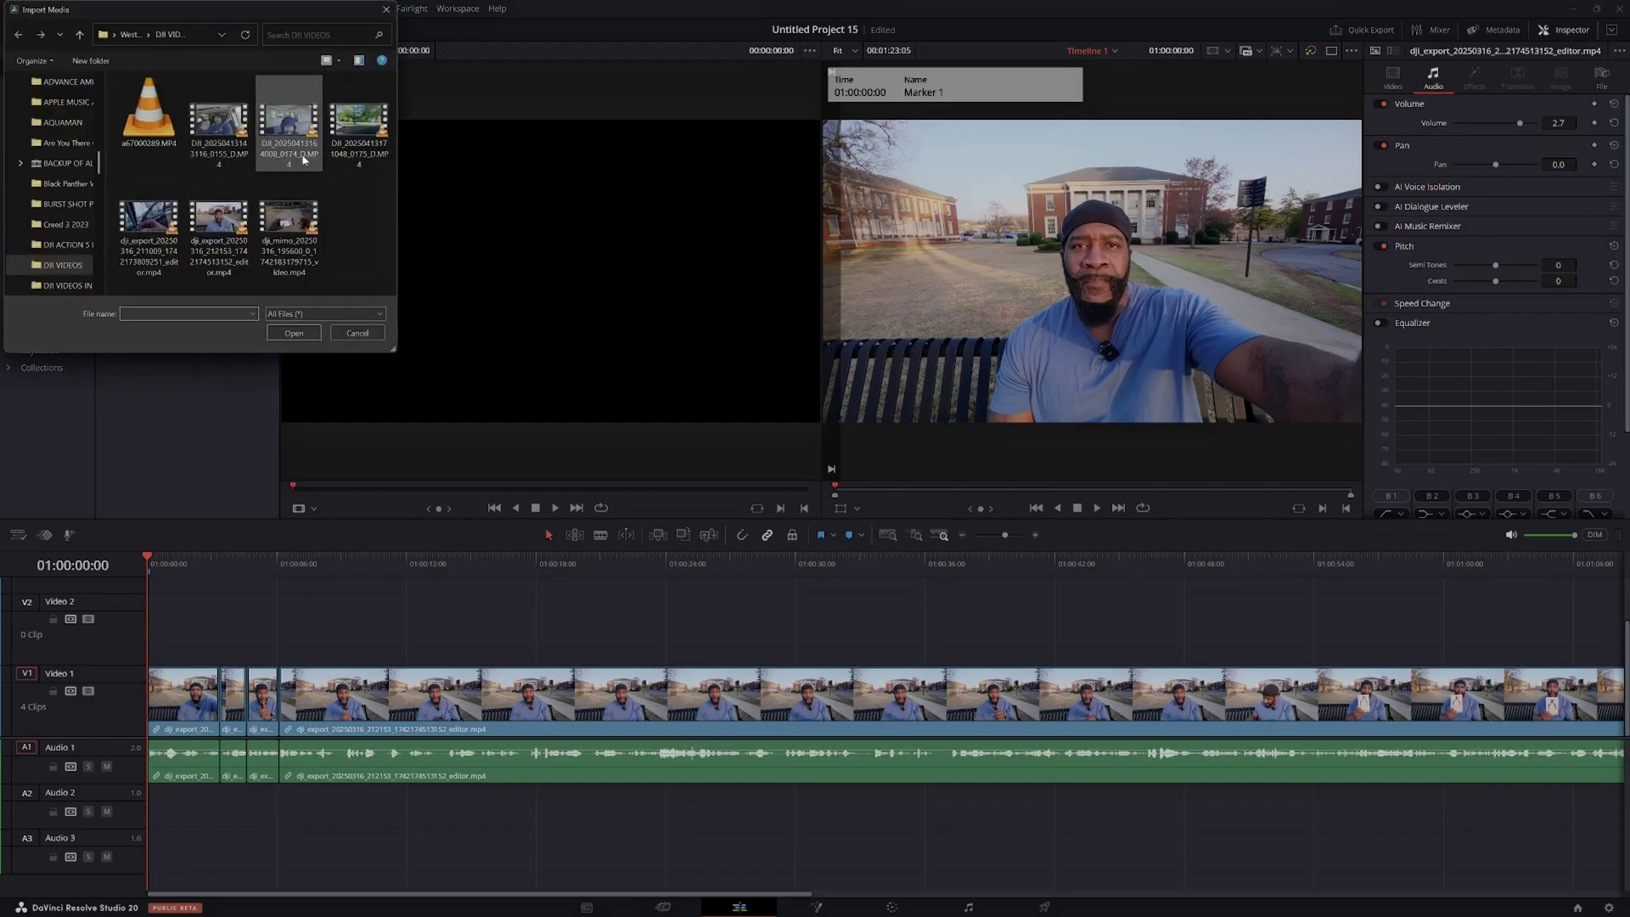
{"action": "scroll", "coordinate": [77, 170], "scroll_direction": "down", "scroll_amount": 1}
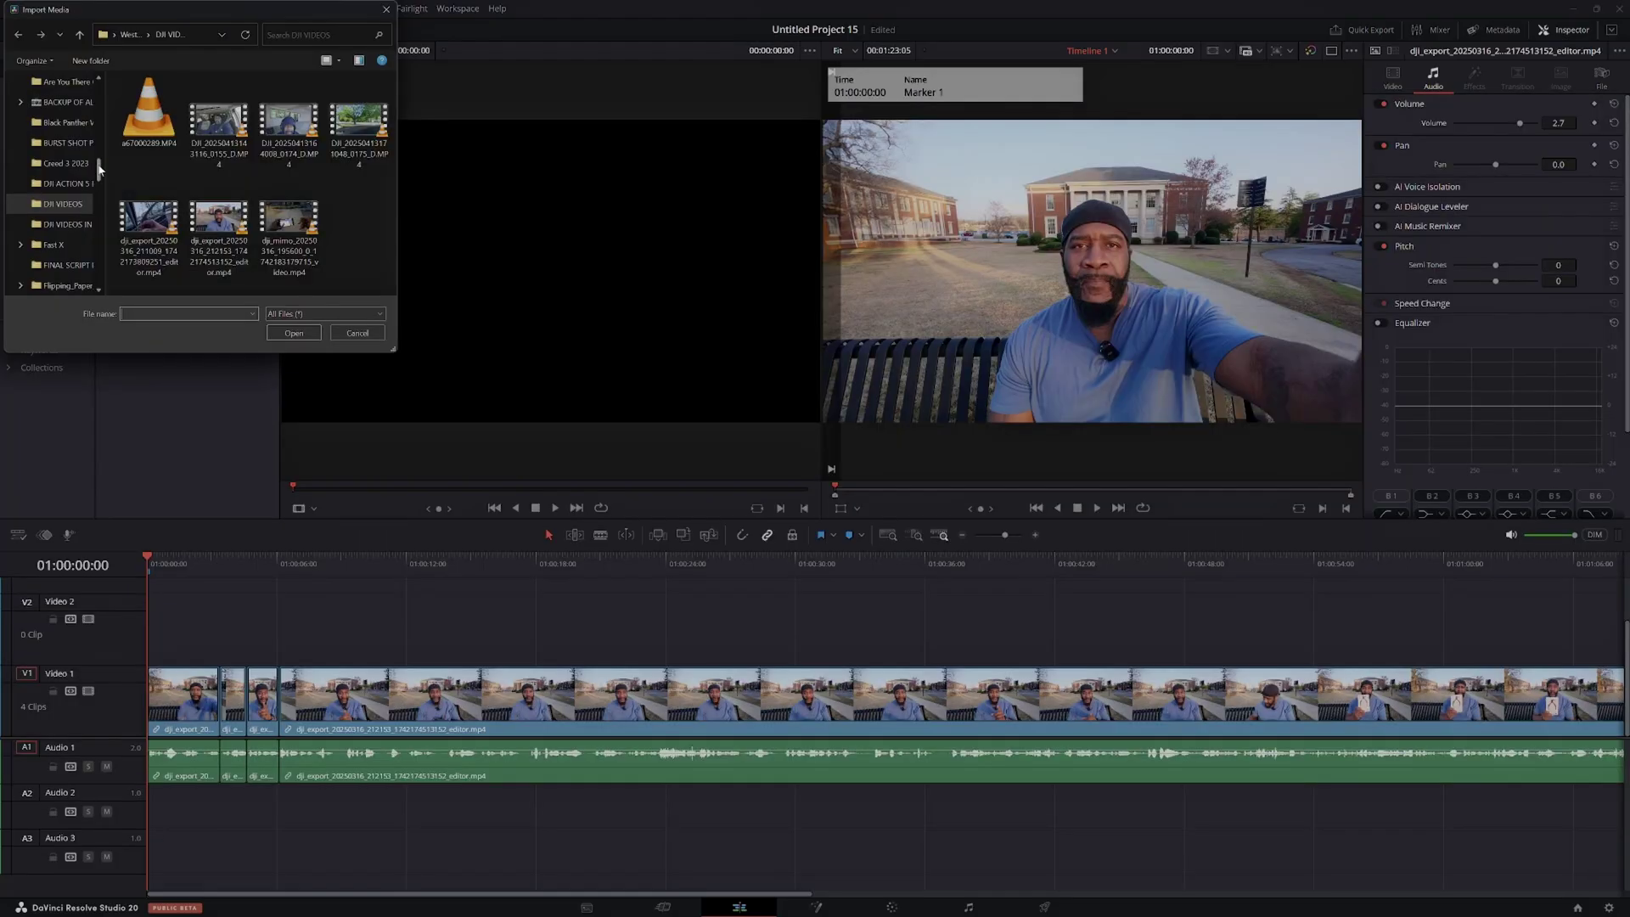
{"action": "left_click_drag", "start_coordinate": [98, 174], "coordinate": [99, 240]}
{"action": "key", "text": "alt+Left"}
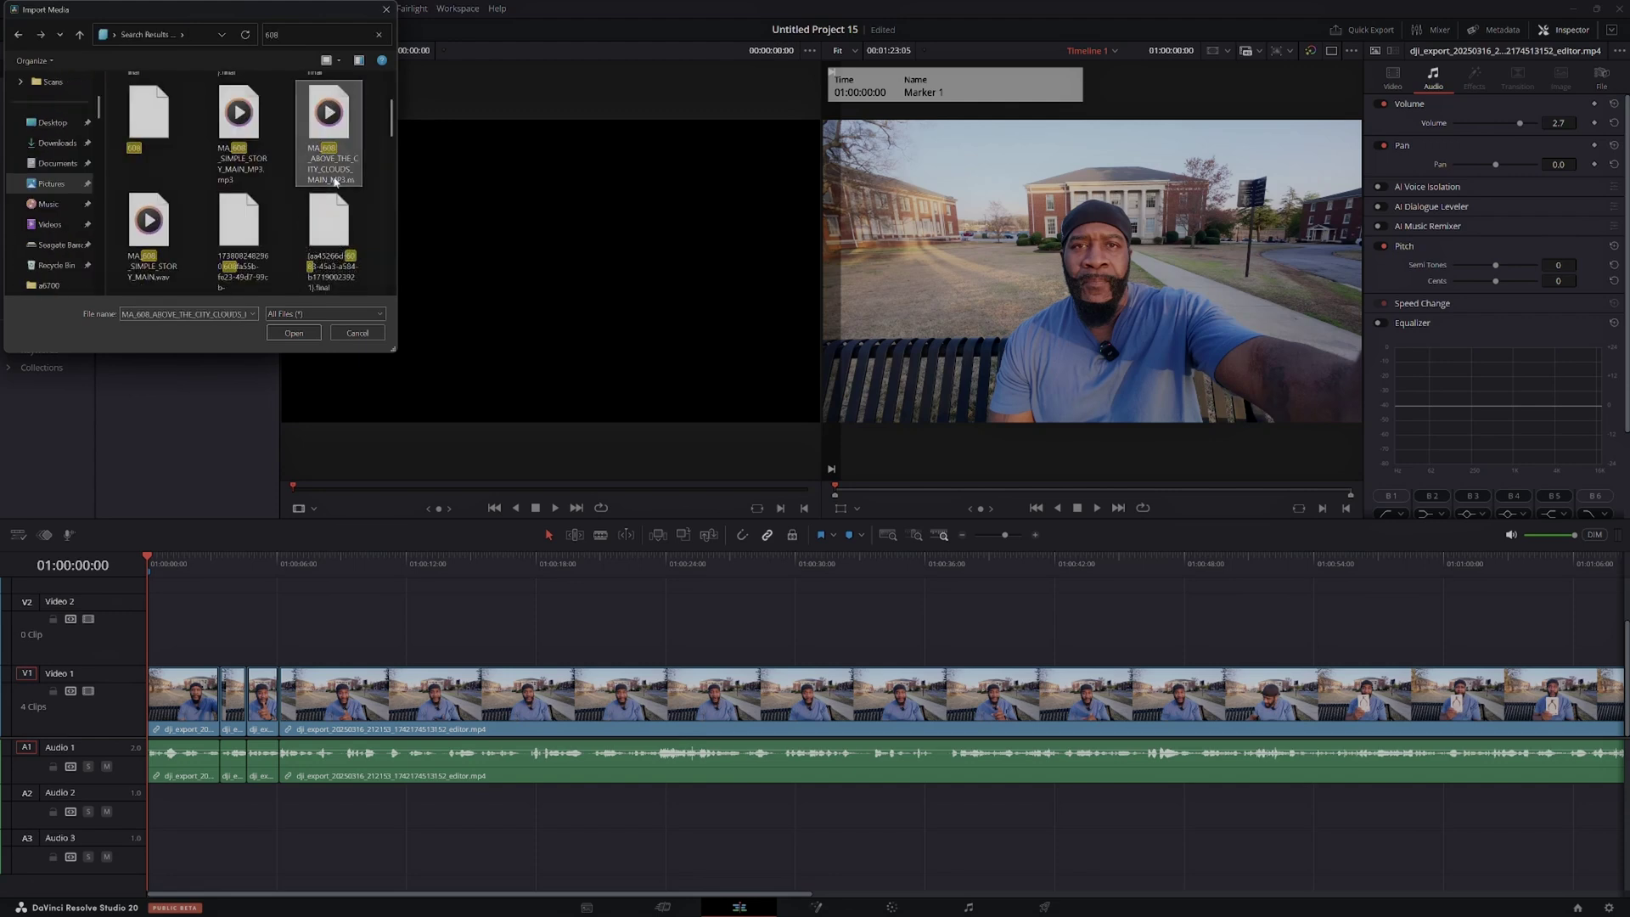
Import MA_608_ABOVE_THE_CITY_CLOUDS_MAIN and place it on Audio 3 at the timeline start
{"action": "left_click", "coordinate": [293, 333]}
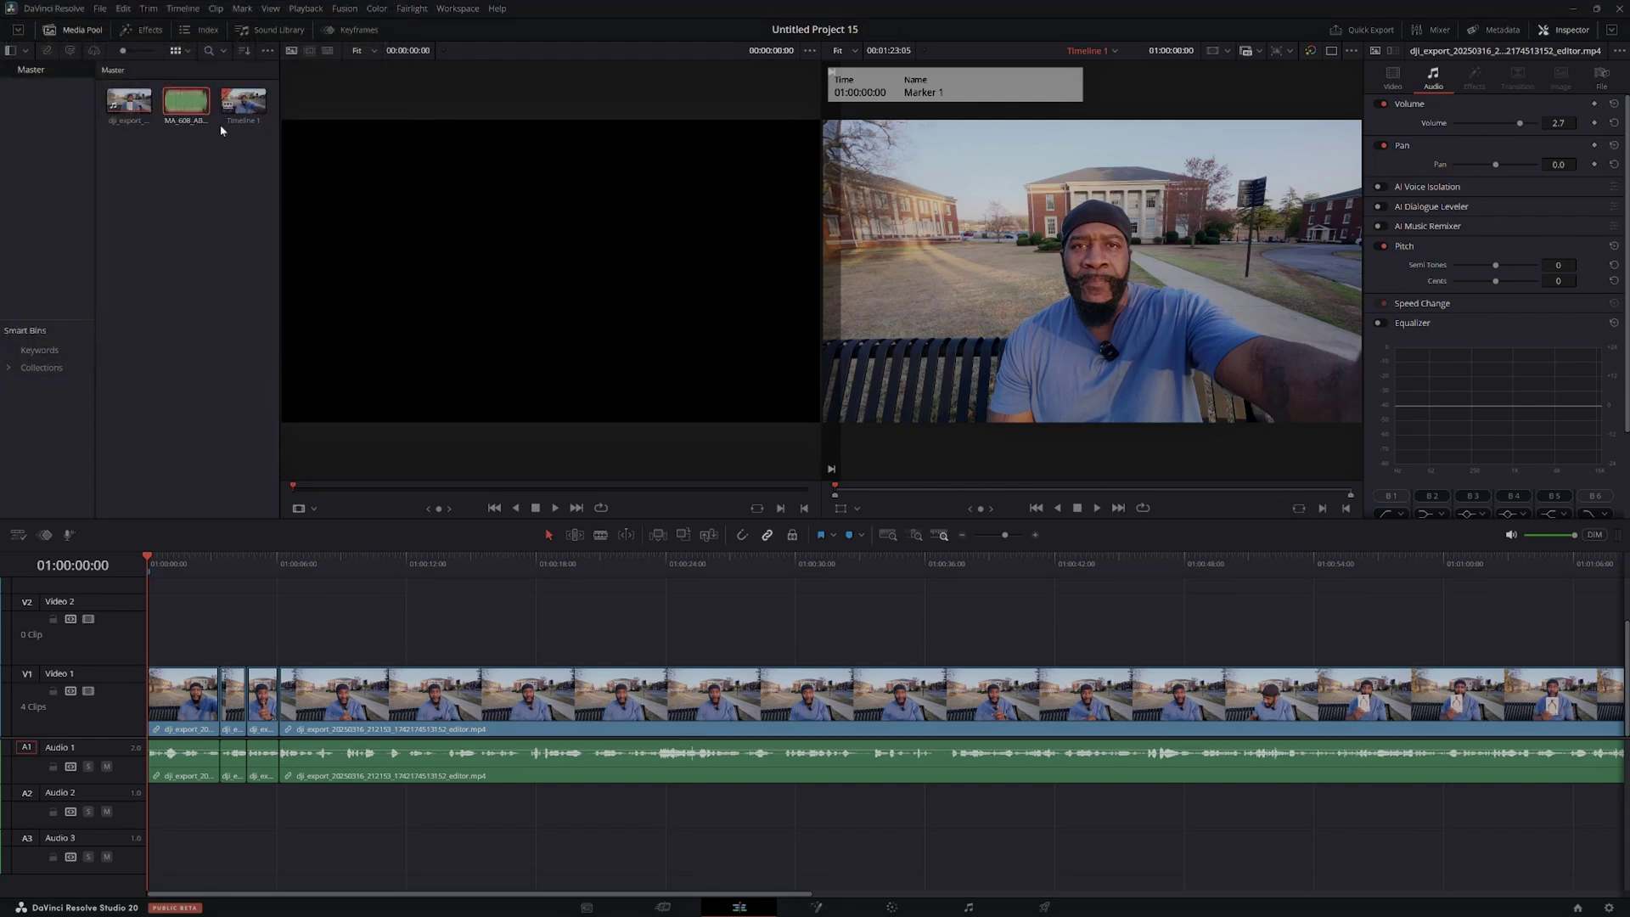
{"action": "left_click_drag", "start_coordinate": [191, 98], "coordinate": [141, 878]}
{"action": "left_click", "coordinate": [244, 847]}
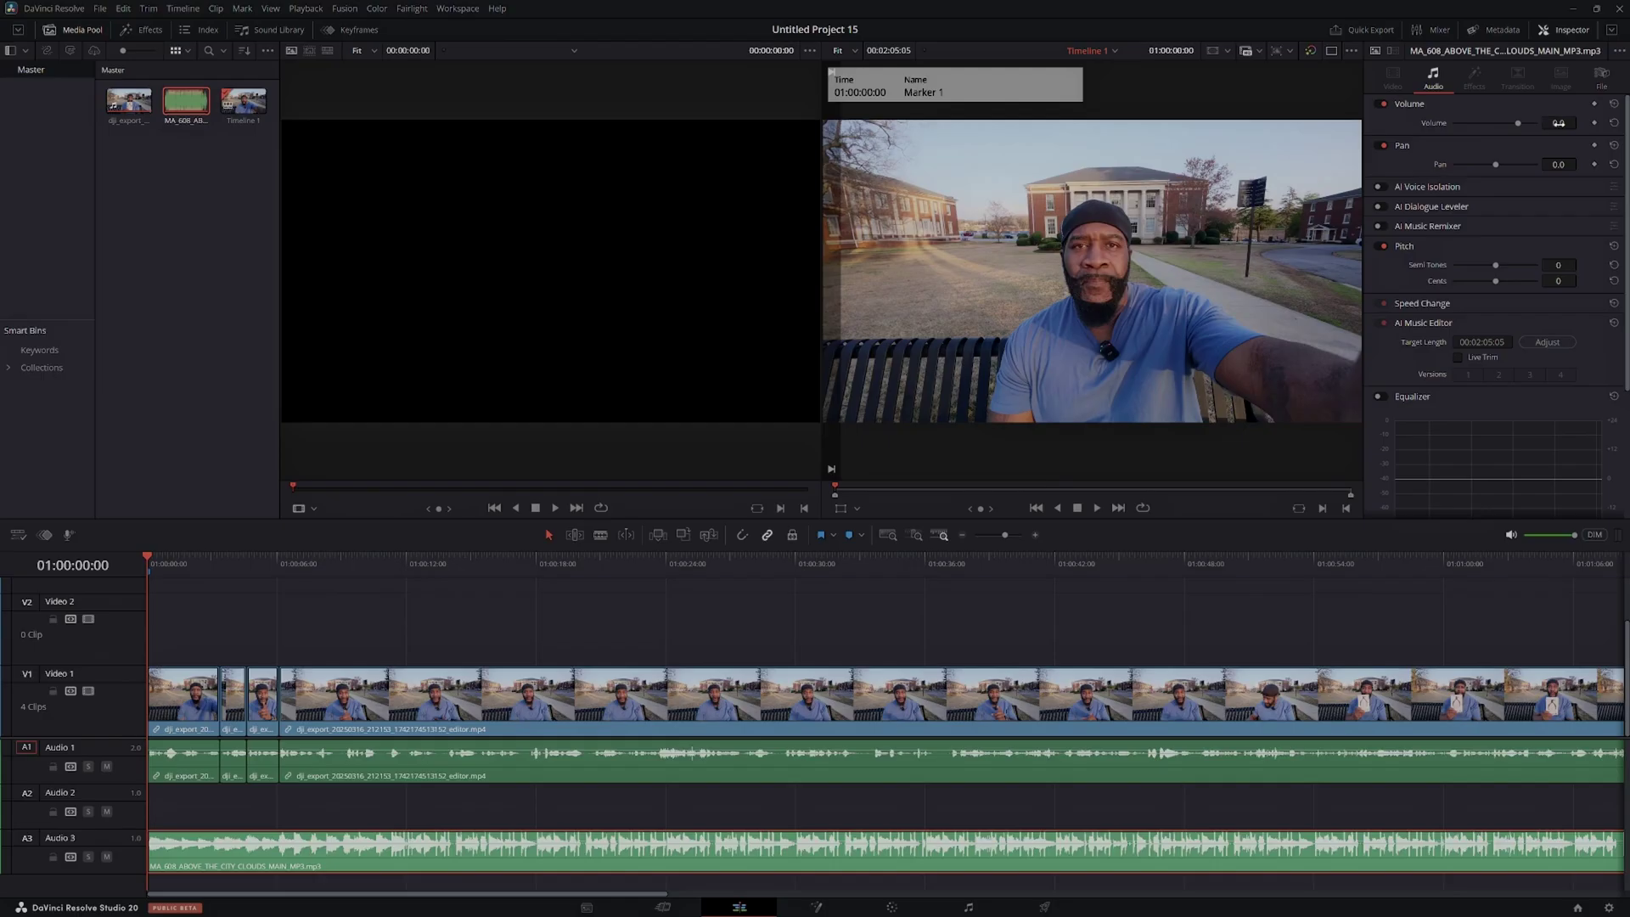
Lower the music volume to -27.1 dB and play back the edit to check the mix
{"action": "left_click_drag", "start_coordinate": [1557, 123], "coordinate": [1536, 124]}
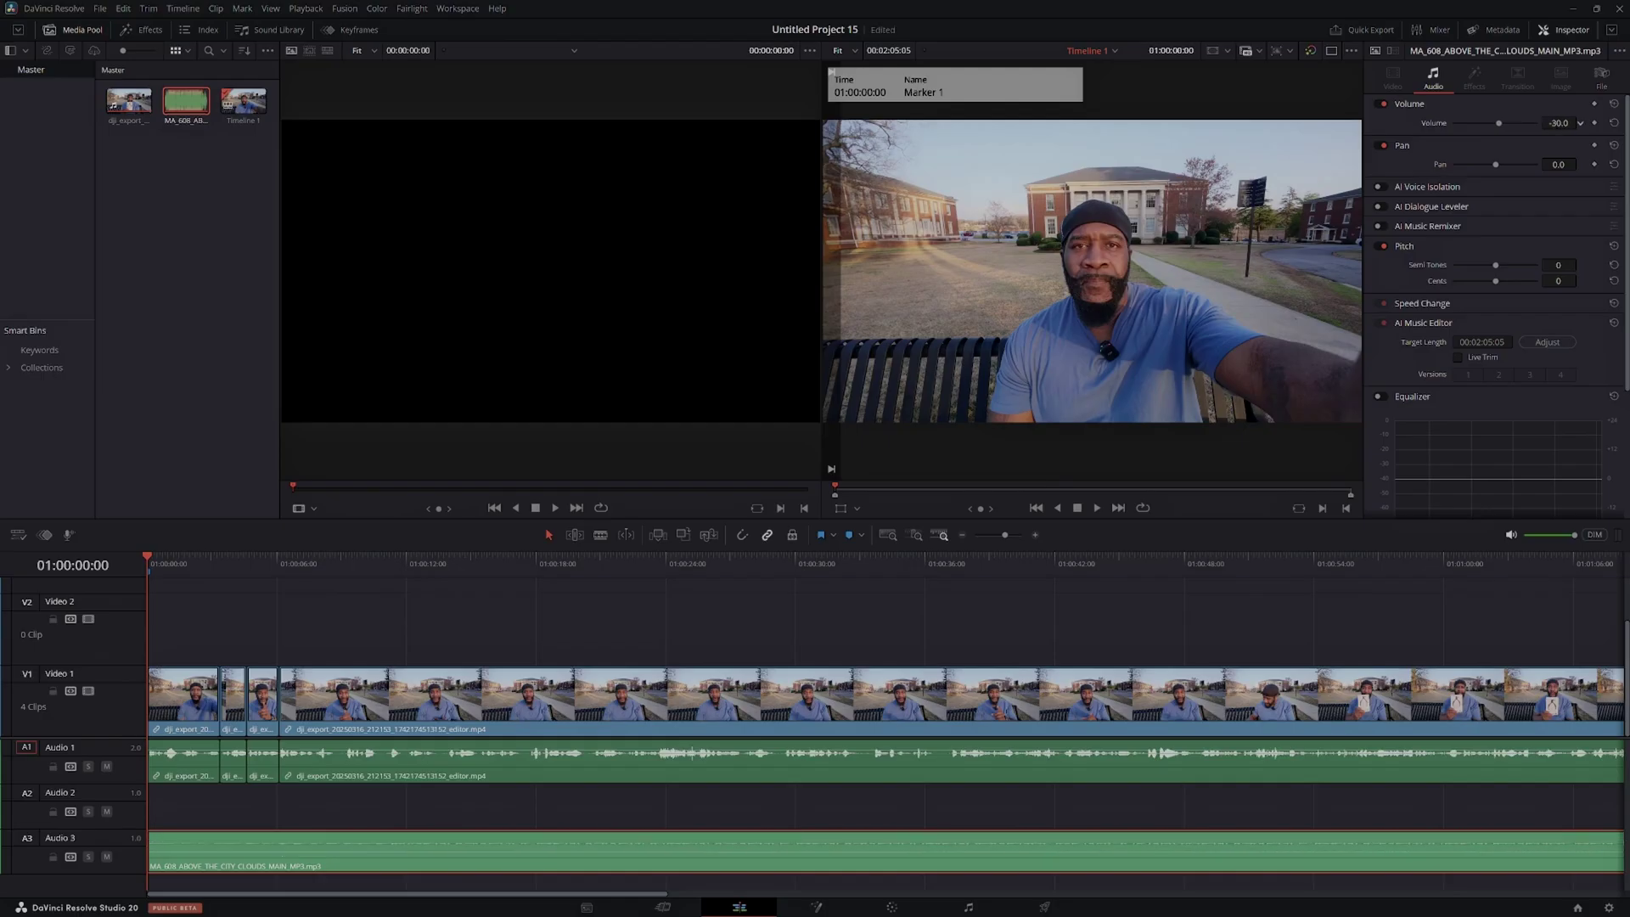
{"action": "left_click", "coordinate": [1098, 508]}
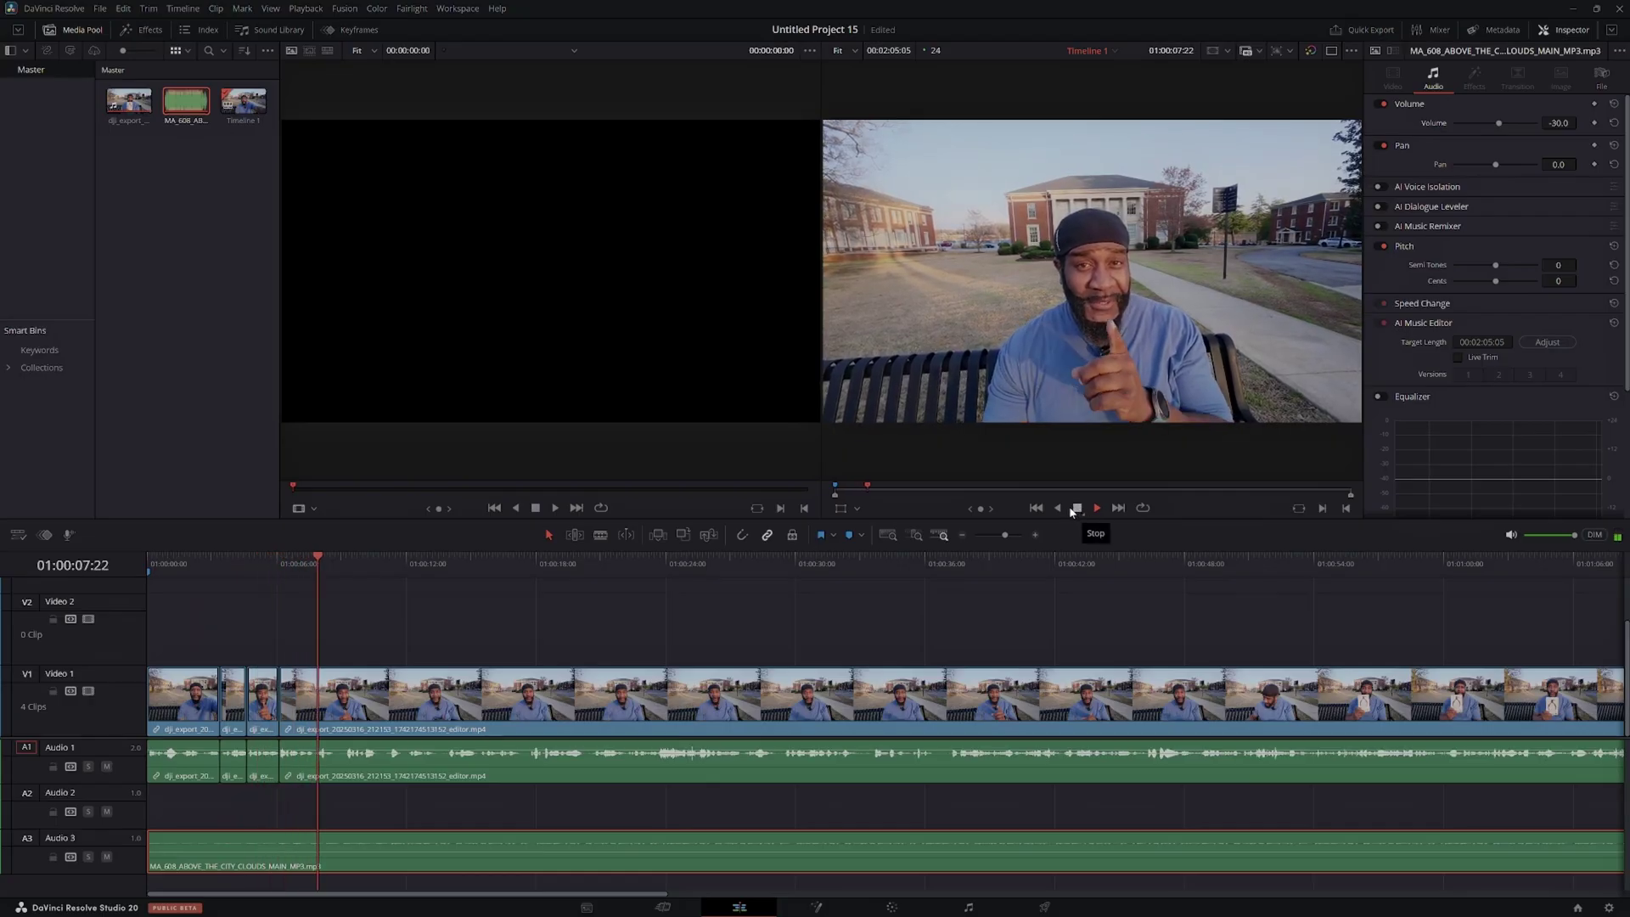
{"action": "left_click", "coordinate": [1076, 510]}
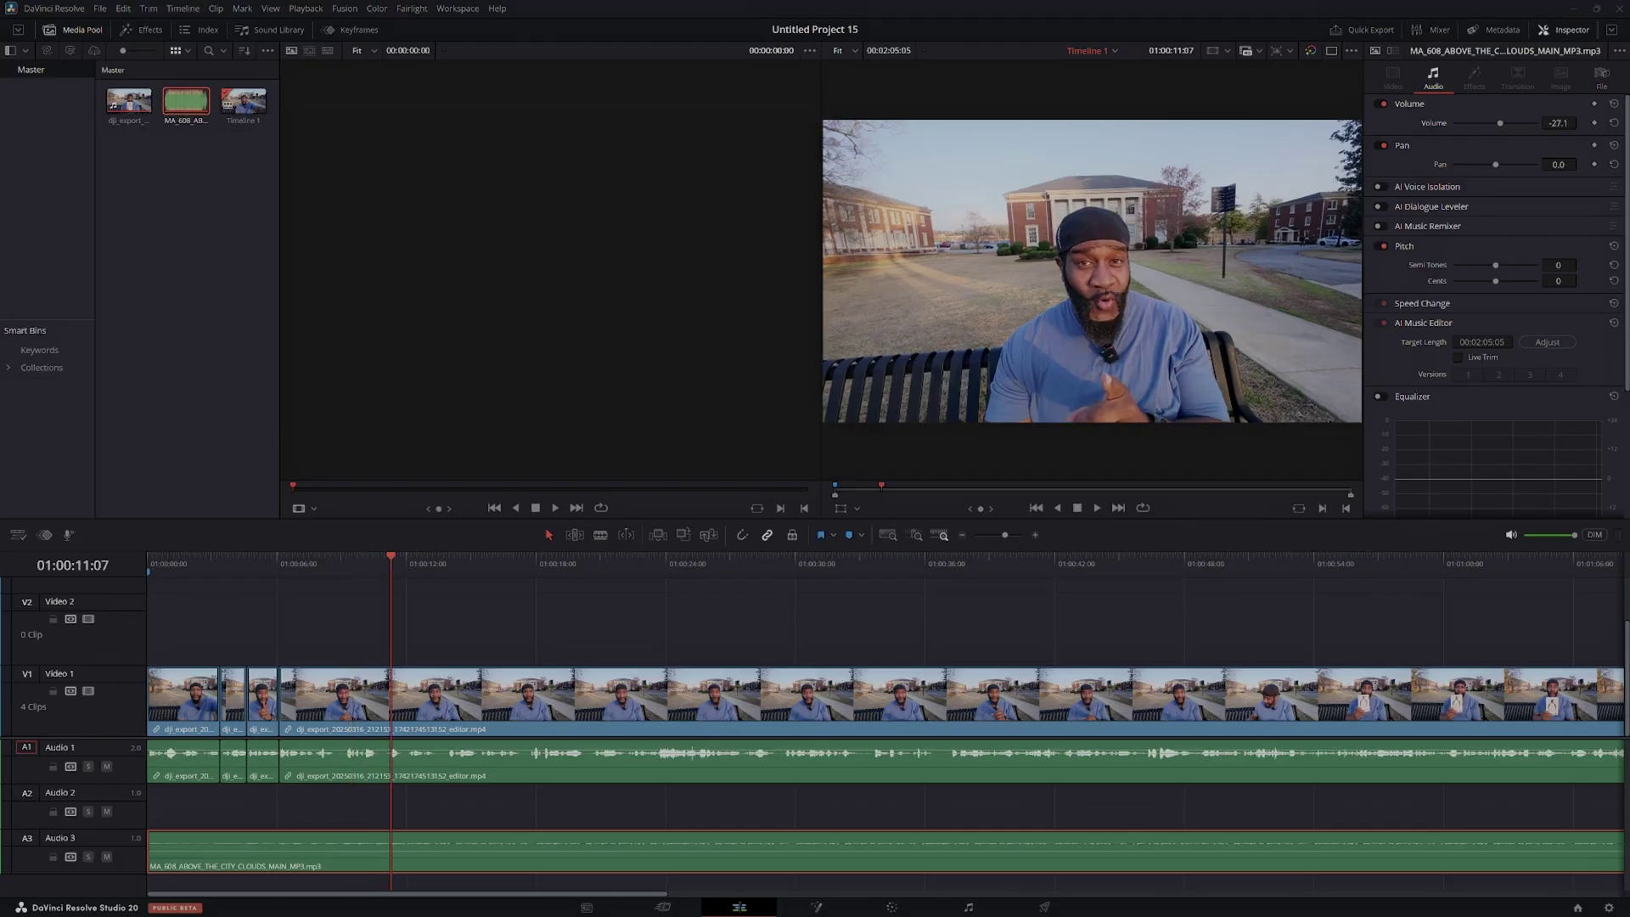
Drag a Text title from the Effects library onto Video 2 over the footage
{"action": "left_click", "coordinate": [78, 29]}
{"action": "left_click", "coordinate": [139, 34]}
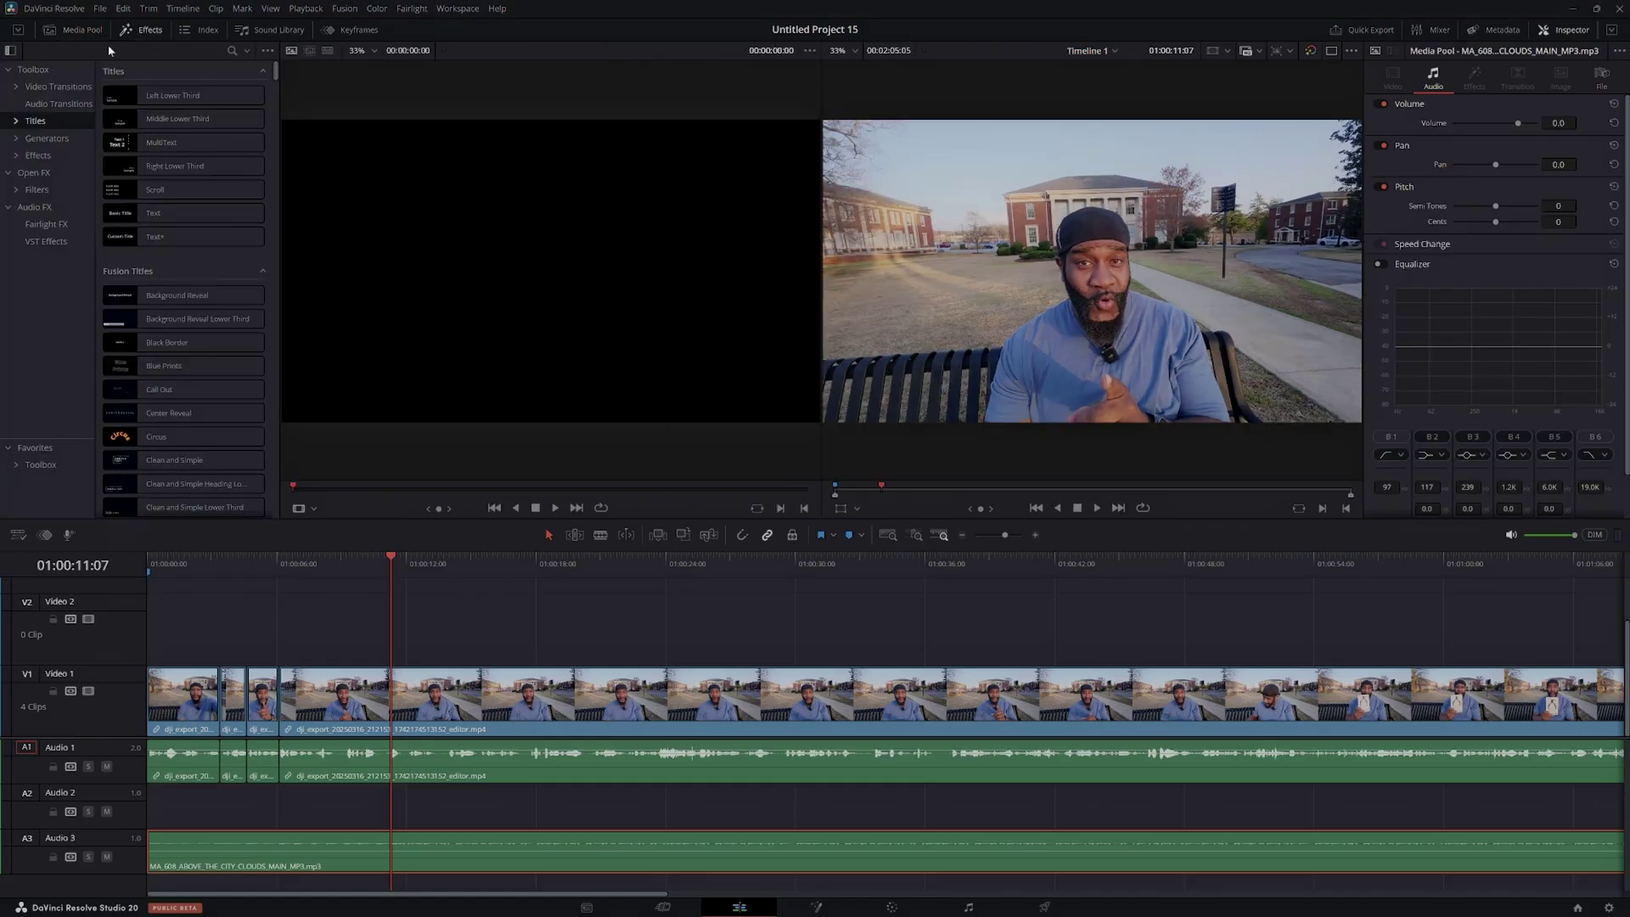
{"action": "left_click", "coordinate": [45, 124]}
{"action": "left_click_drag", "start_coordinate": [159, 223], "coordinate": [399, 630]}
{"action": "left_click_drag", "start_coordinate": [390, 560], "coordinate": [479, 562]}
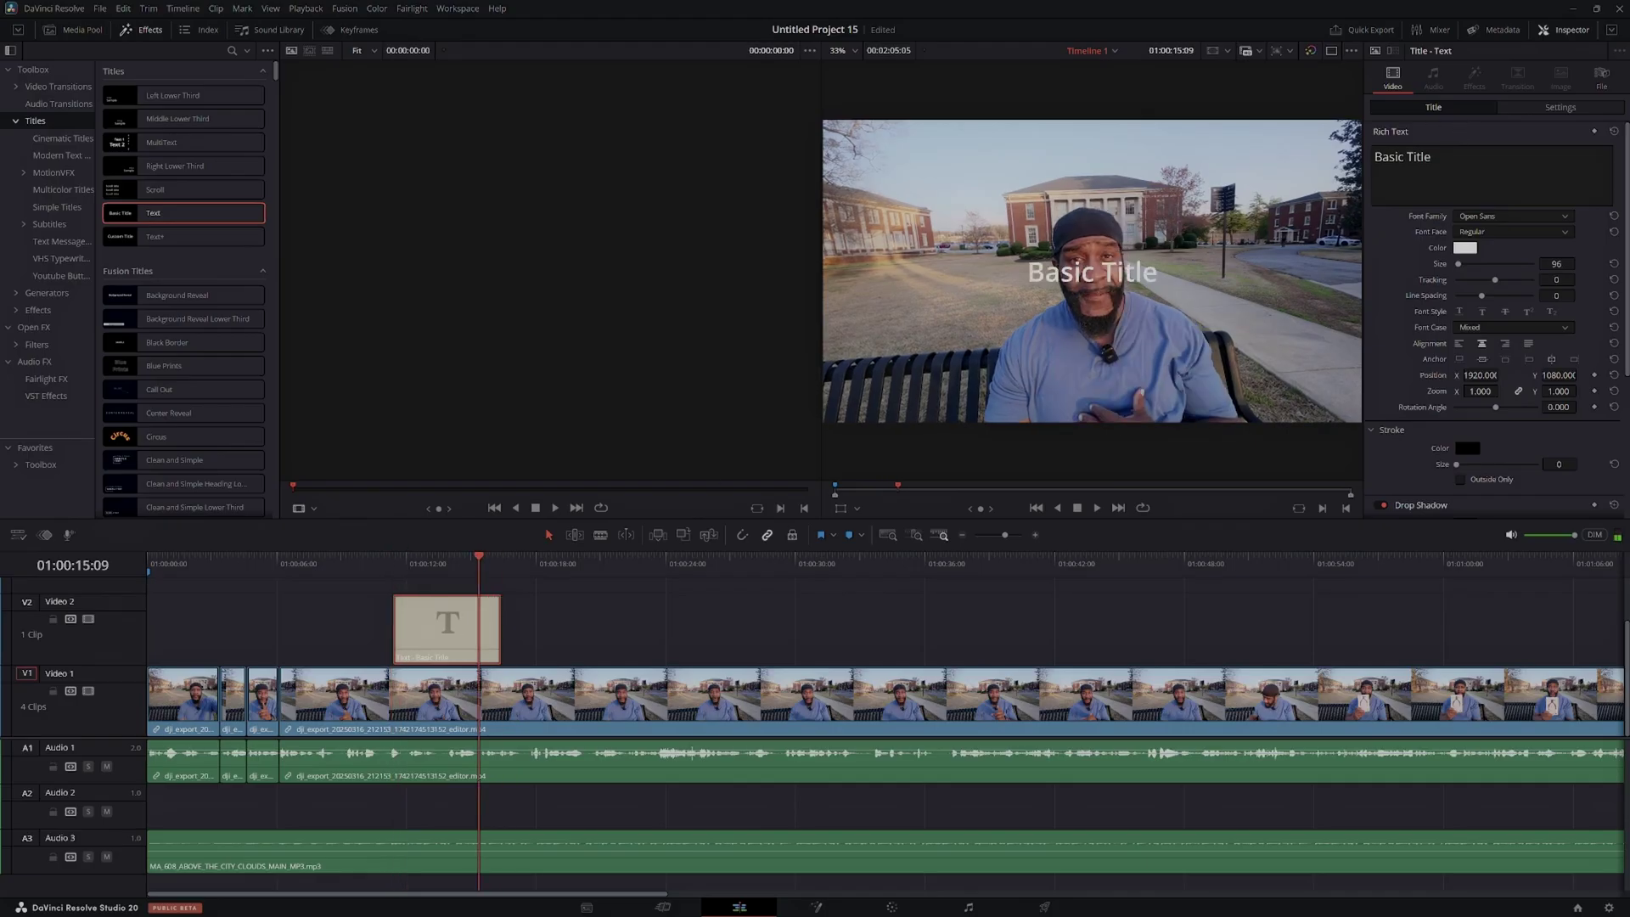
Change the title text to 'Game Changer' and colour it green
{"action": "left_click", "coordinate": [1433, 157]}
{"action": "key", "text": "BackSpace"}
{"action": "key", "text": "BackSpace"}
{"action": "key", "text": "BackSpace"}
{"action": "key", "text": "BackSpace"}
{"action": "key", "text": "BackSpace"}
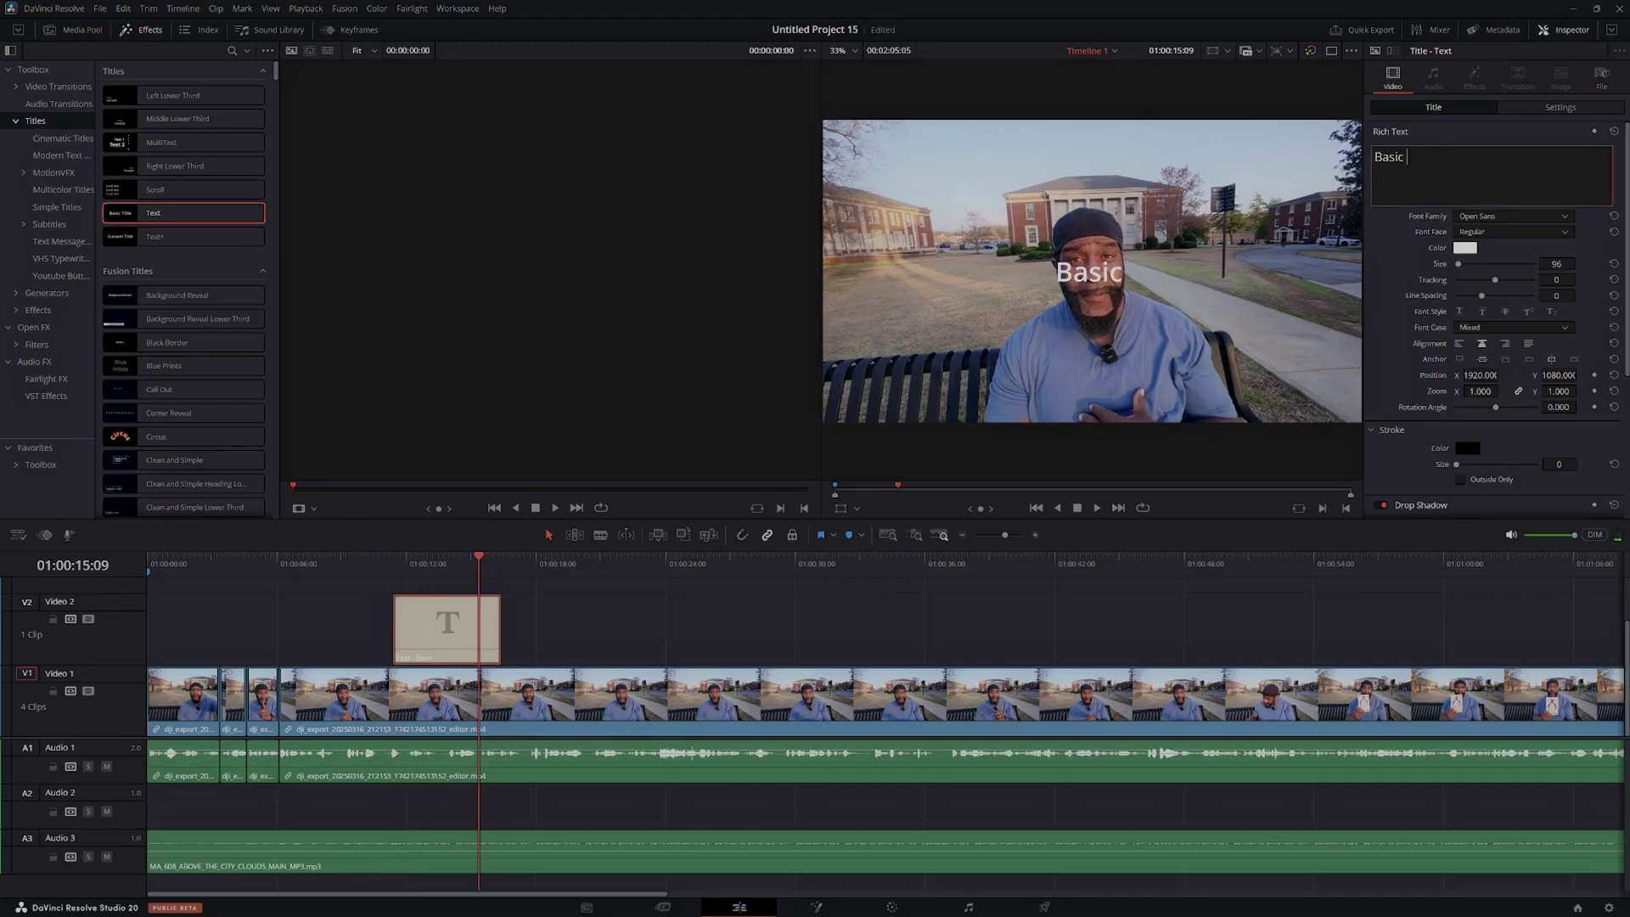
{"action": "key", "text": "BackSpace"}
{"action": "key", "text": "BackSpace"}
{"action": "key", "text": "BackSpace"}
{"action": "key", "text": "BackSpace"}
{"action": "key", "text": "BackSpace"}
{"action": "key", "text": "BackSpace"}
{"action": "type", "text": "Game C"}
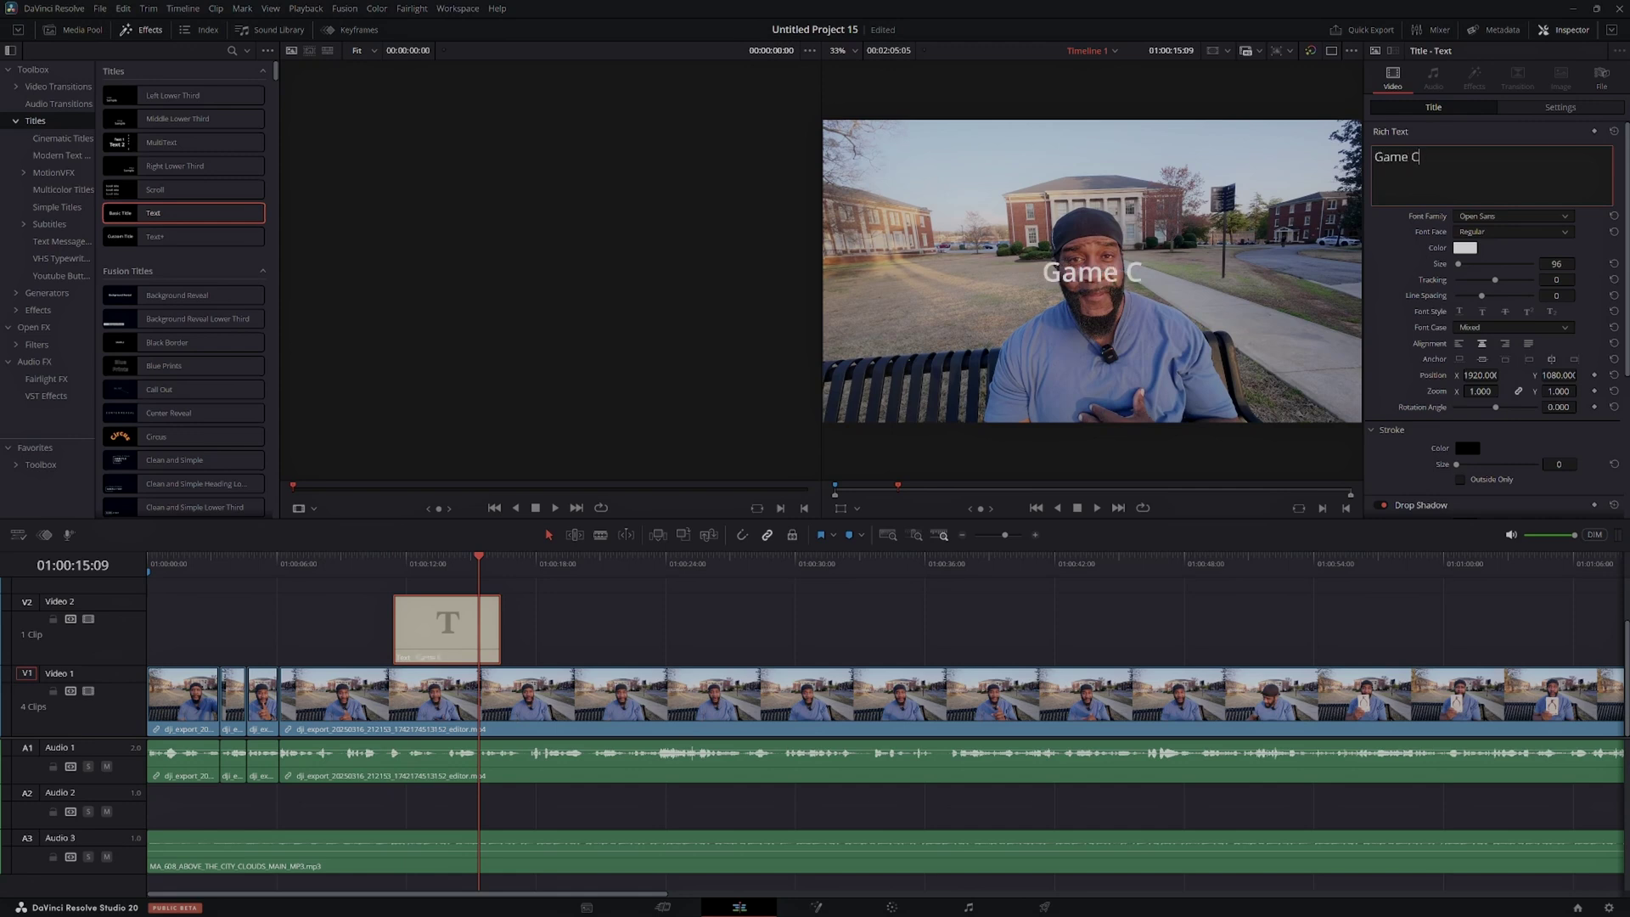
{"action": "type", "text": "hanger"}
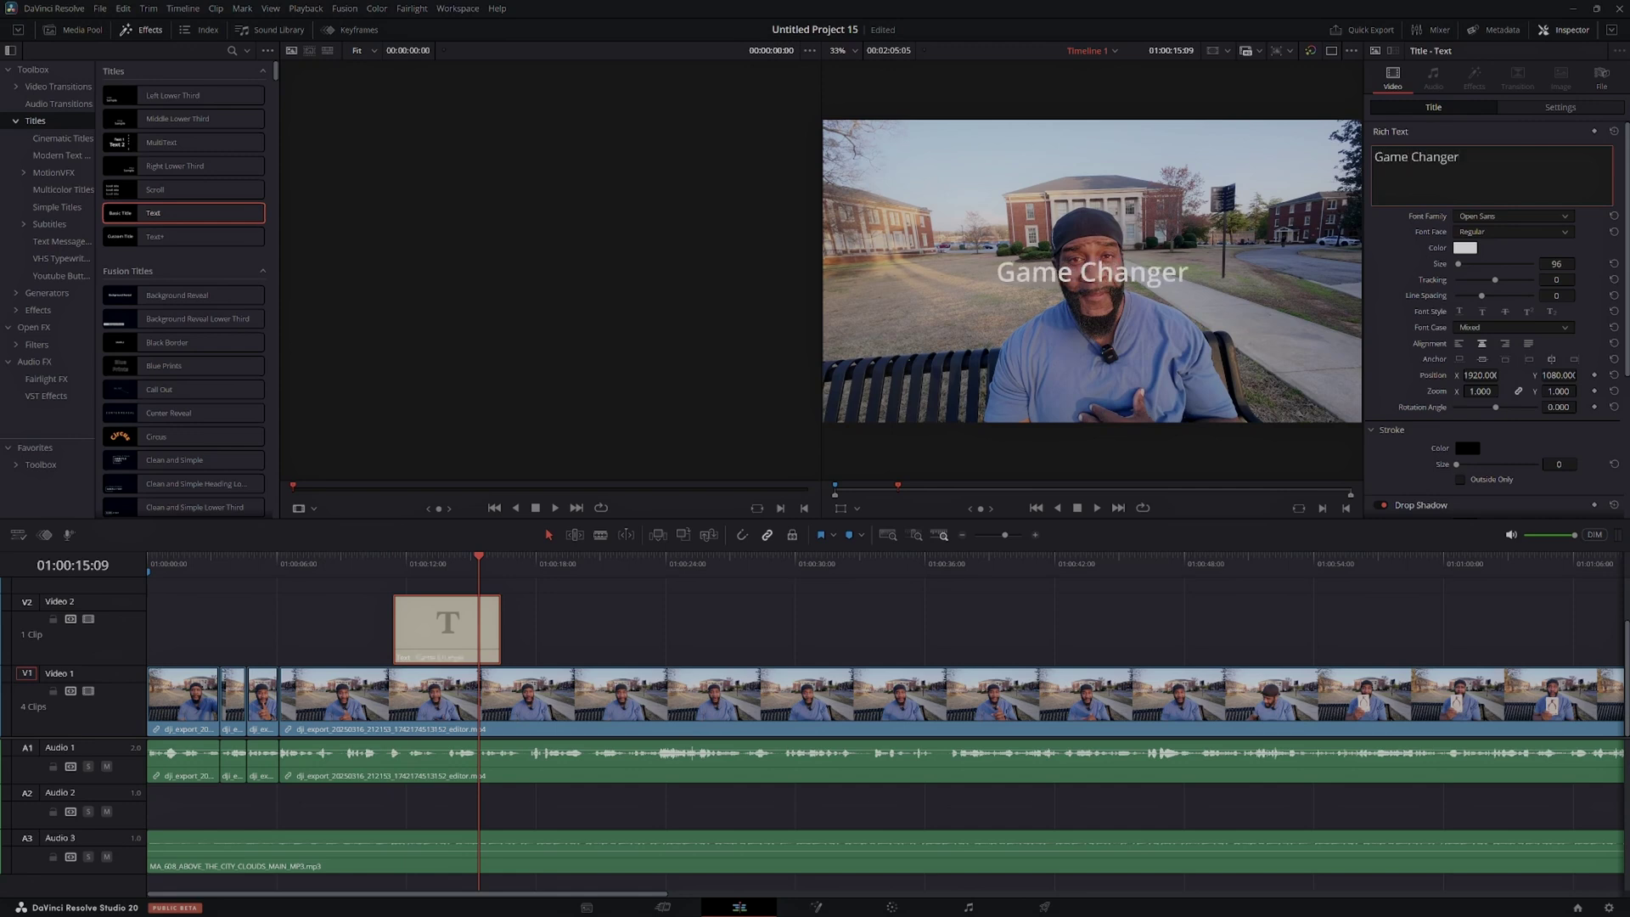
{"action": "left_click", "coordinate": [1468, 247]}
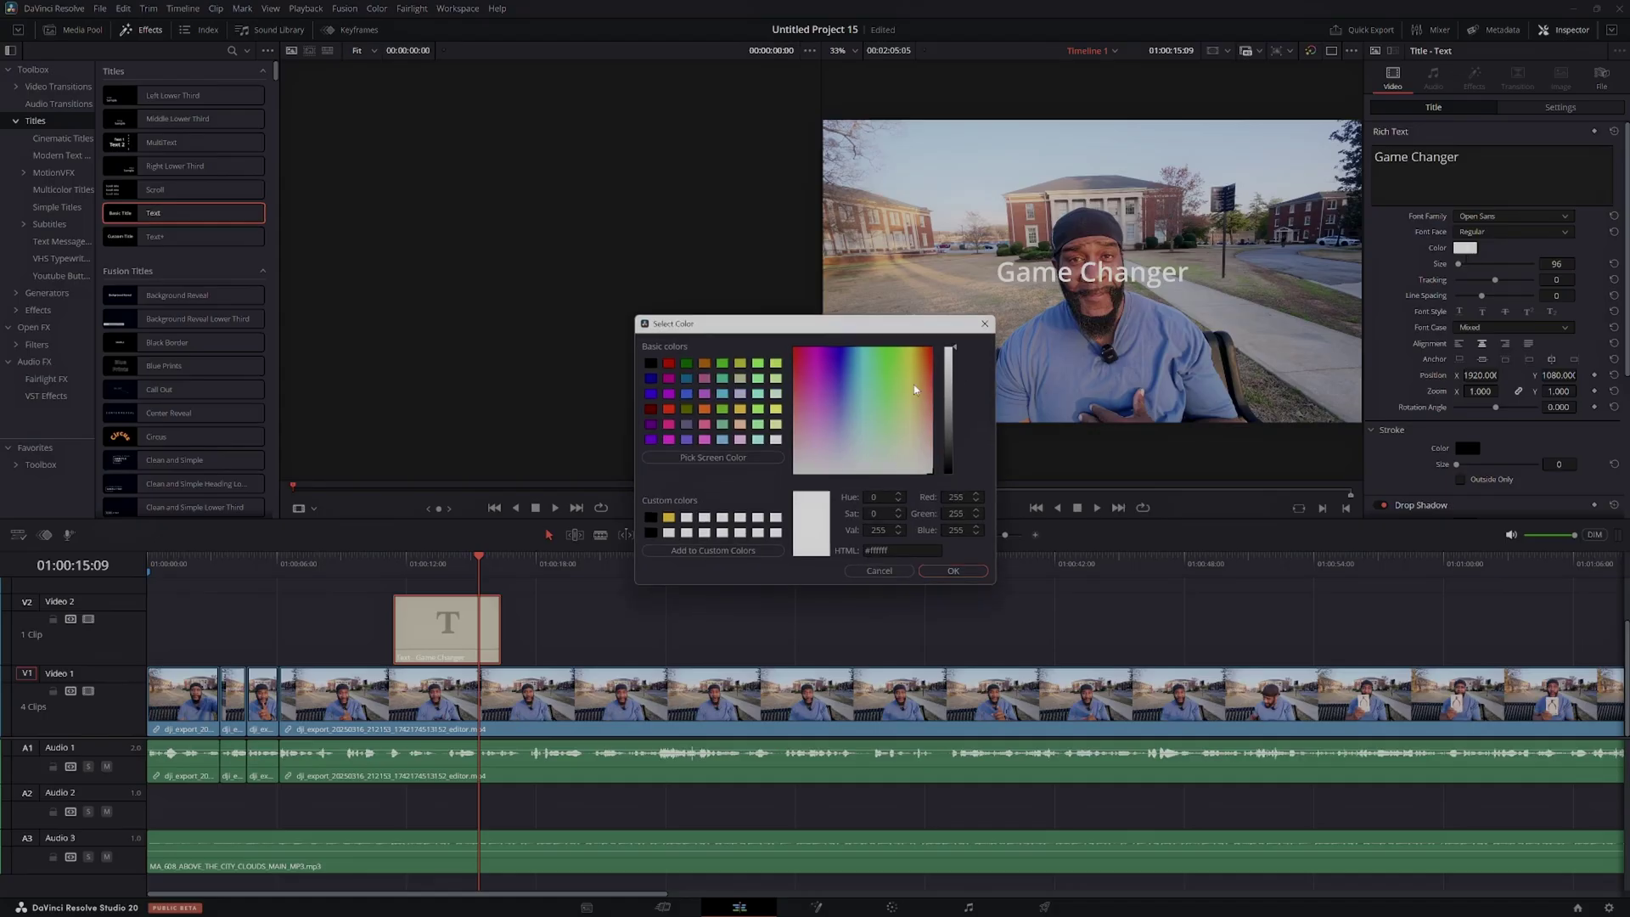
{"action": "mouse_move", "coordinate": [886, 377]}
{"action": "left_mouse_down"}
{"action": "mouse_move", "coordinate": [836, 374]}
{"action": "mouse_move", "coordinate": [889, 375]}
{"action": "left_mouse_up"}
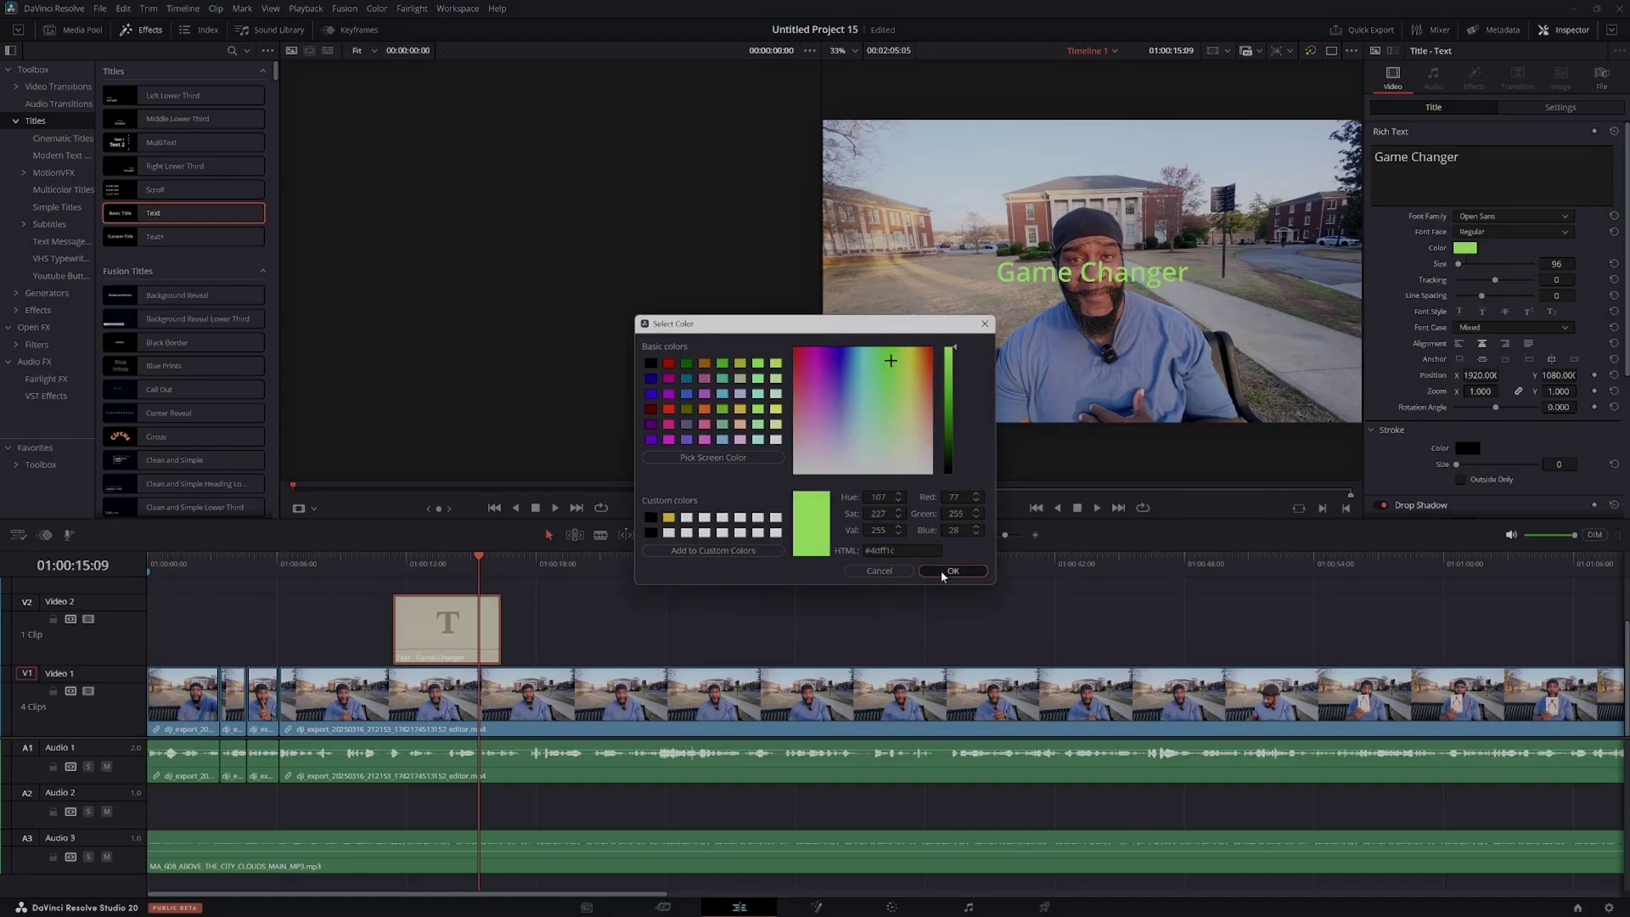
{"action": "left_click", "coordinate": [952, 571]}
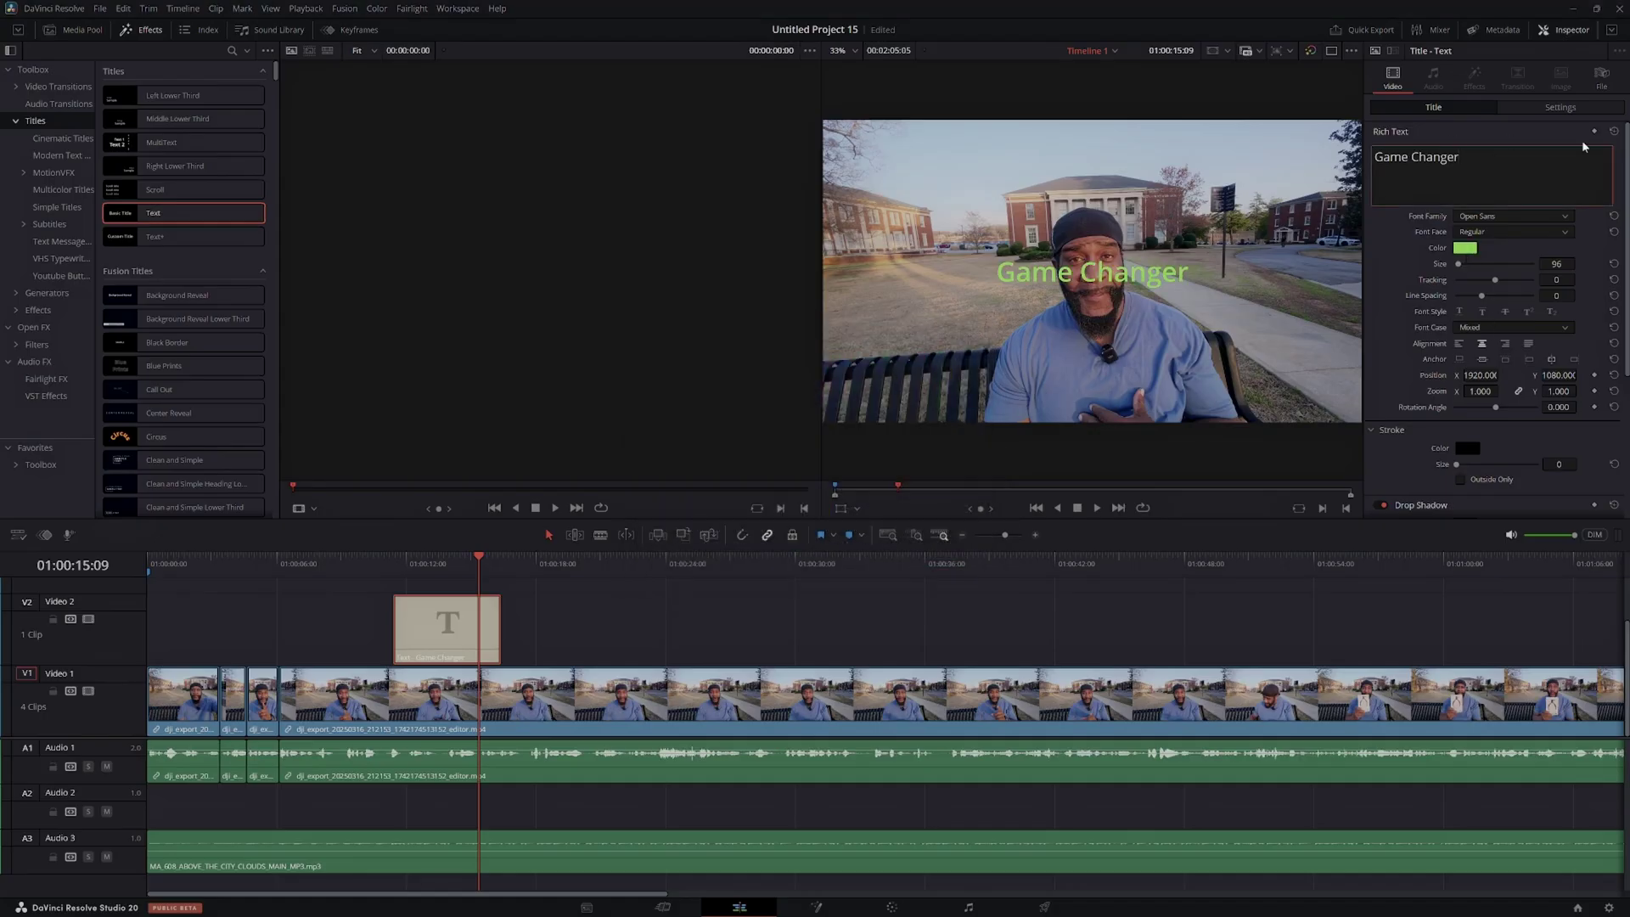
Zoom the title to 1.380, reset Position X to 0, and lower Position Y to -568
{"action": "left_click", "coordinate": [1562, 108]}
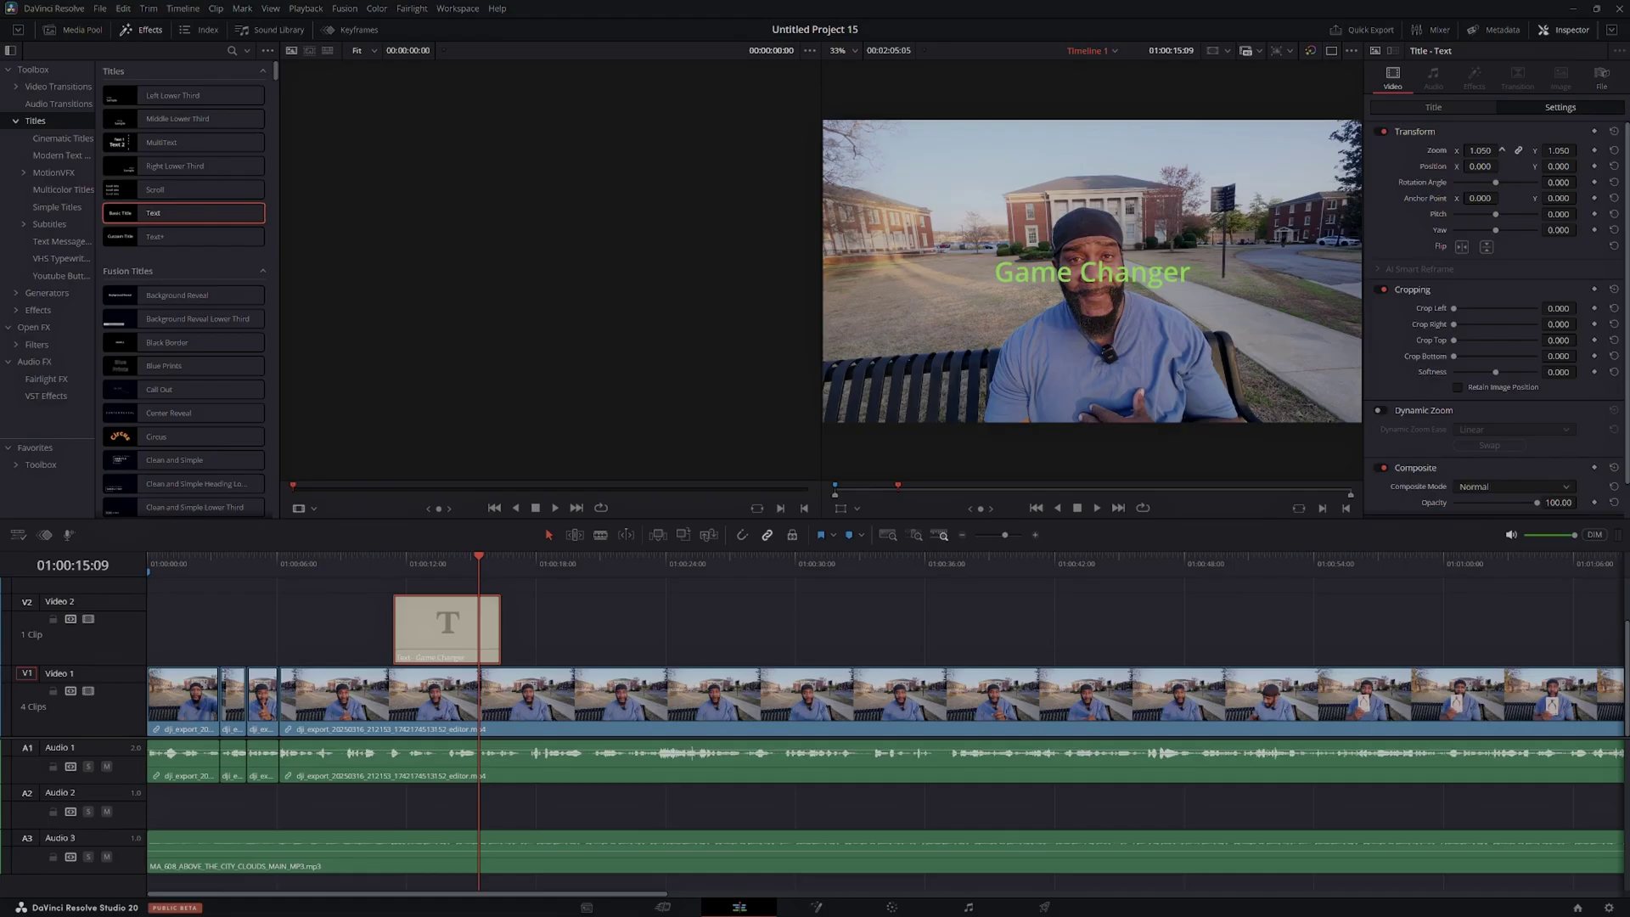
{"action": "mouse_move", "coordinate": [1502, 150]}
{"action": "left_mouse_down"}
{"action": "mouse_move", "coordinate": [1553, 151]}
{"action": "mouse_move", "coordinate": [1478, 167]}
{"action": "left_mouse_up"}
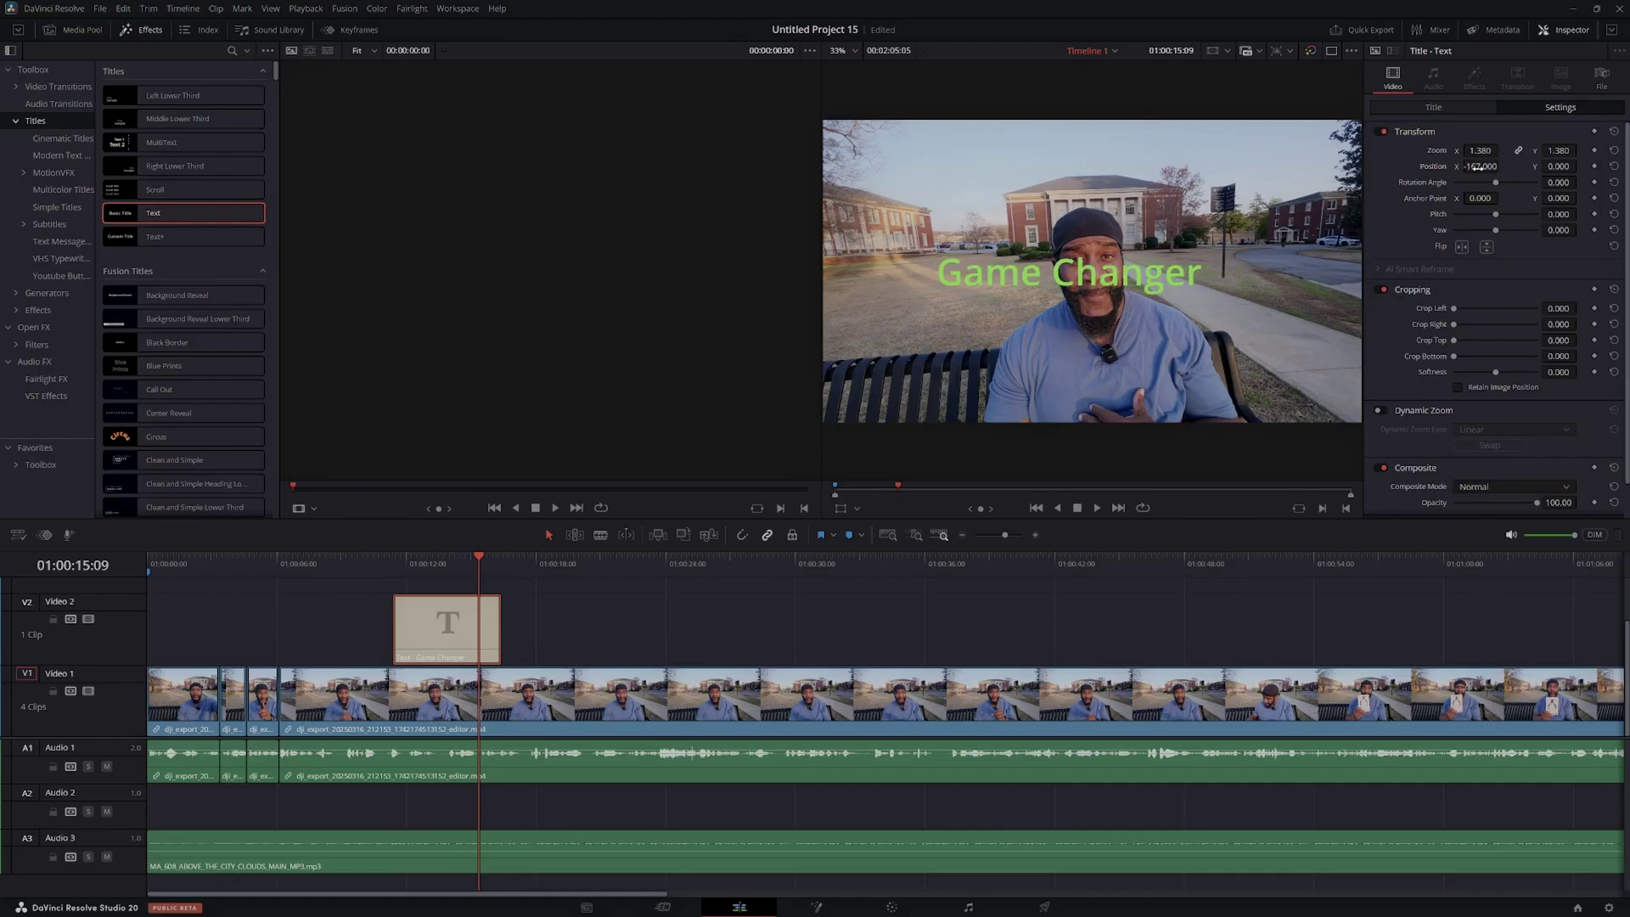
{"action": "left_click", "coordinate": [1613, 166]}
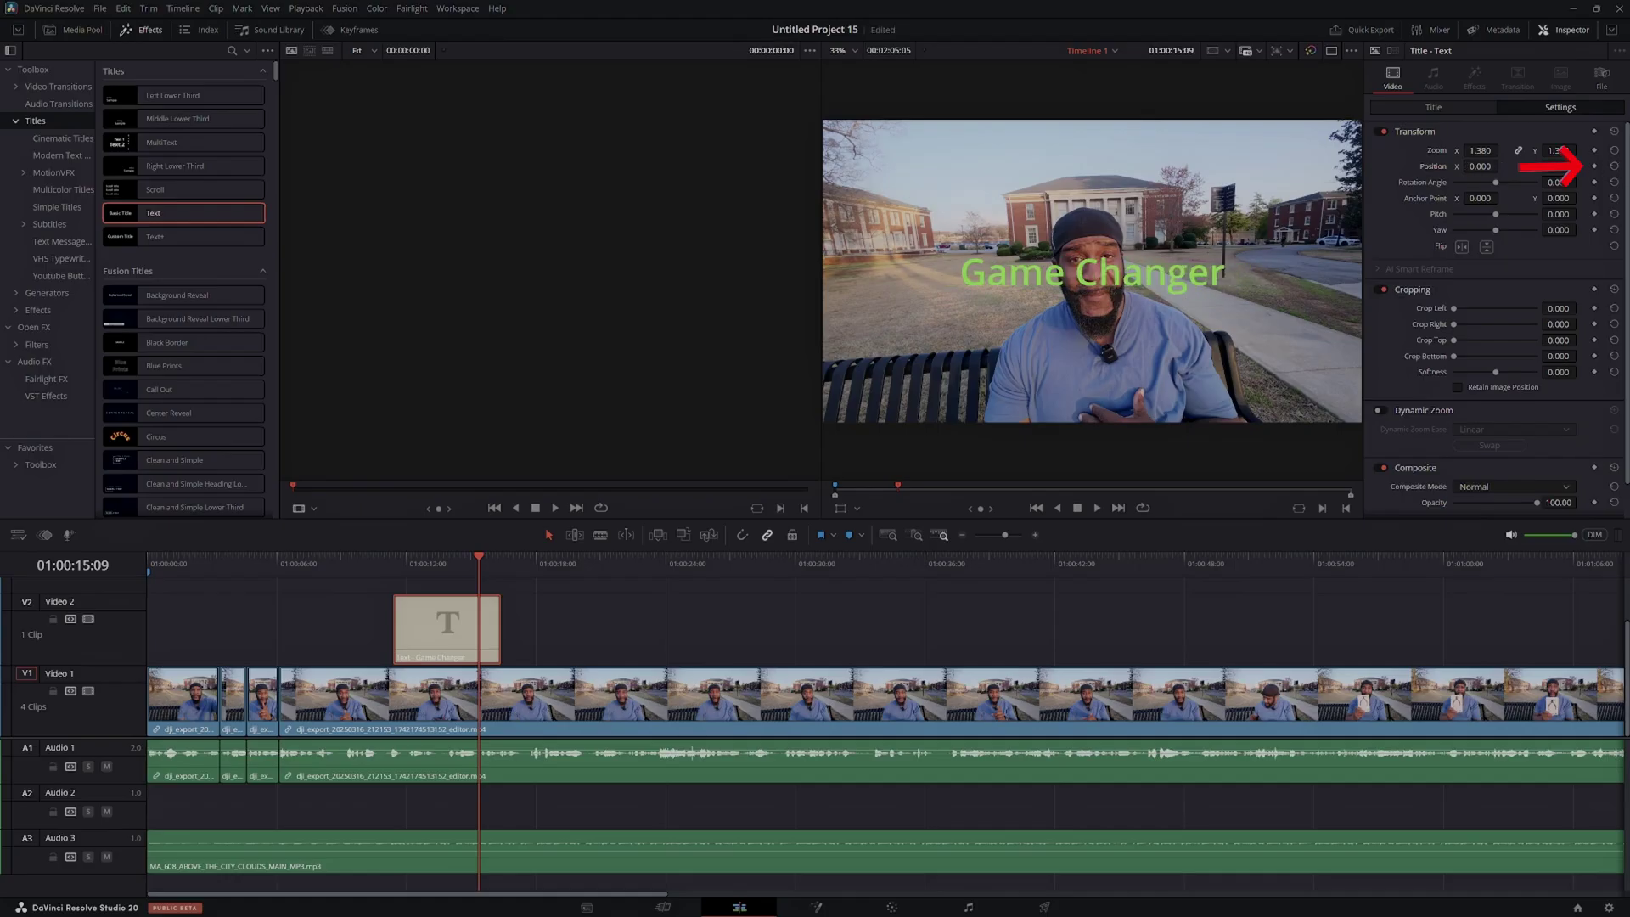
{"action": "left_click_drag", "start_coordinate": [1579, 166], "coordinate": [1568, 168]}
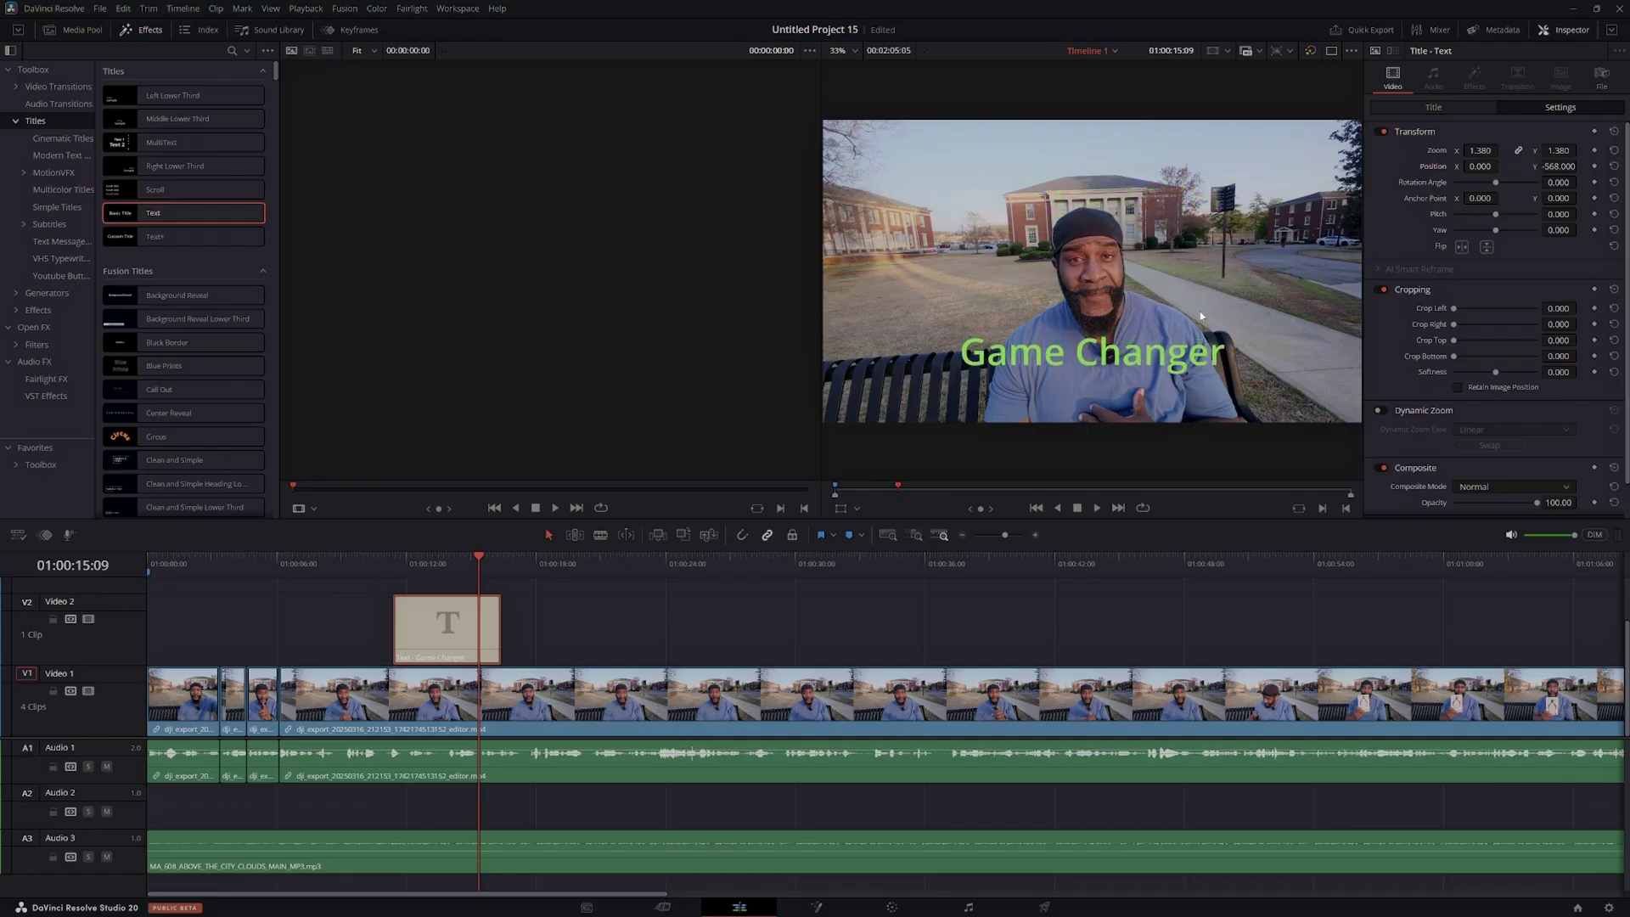
{"action": "scroll", "coordinate": [1350, 334], "scroll_direction": "down", "scroll_amount": 2}
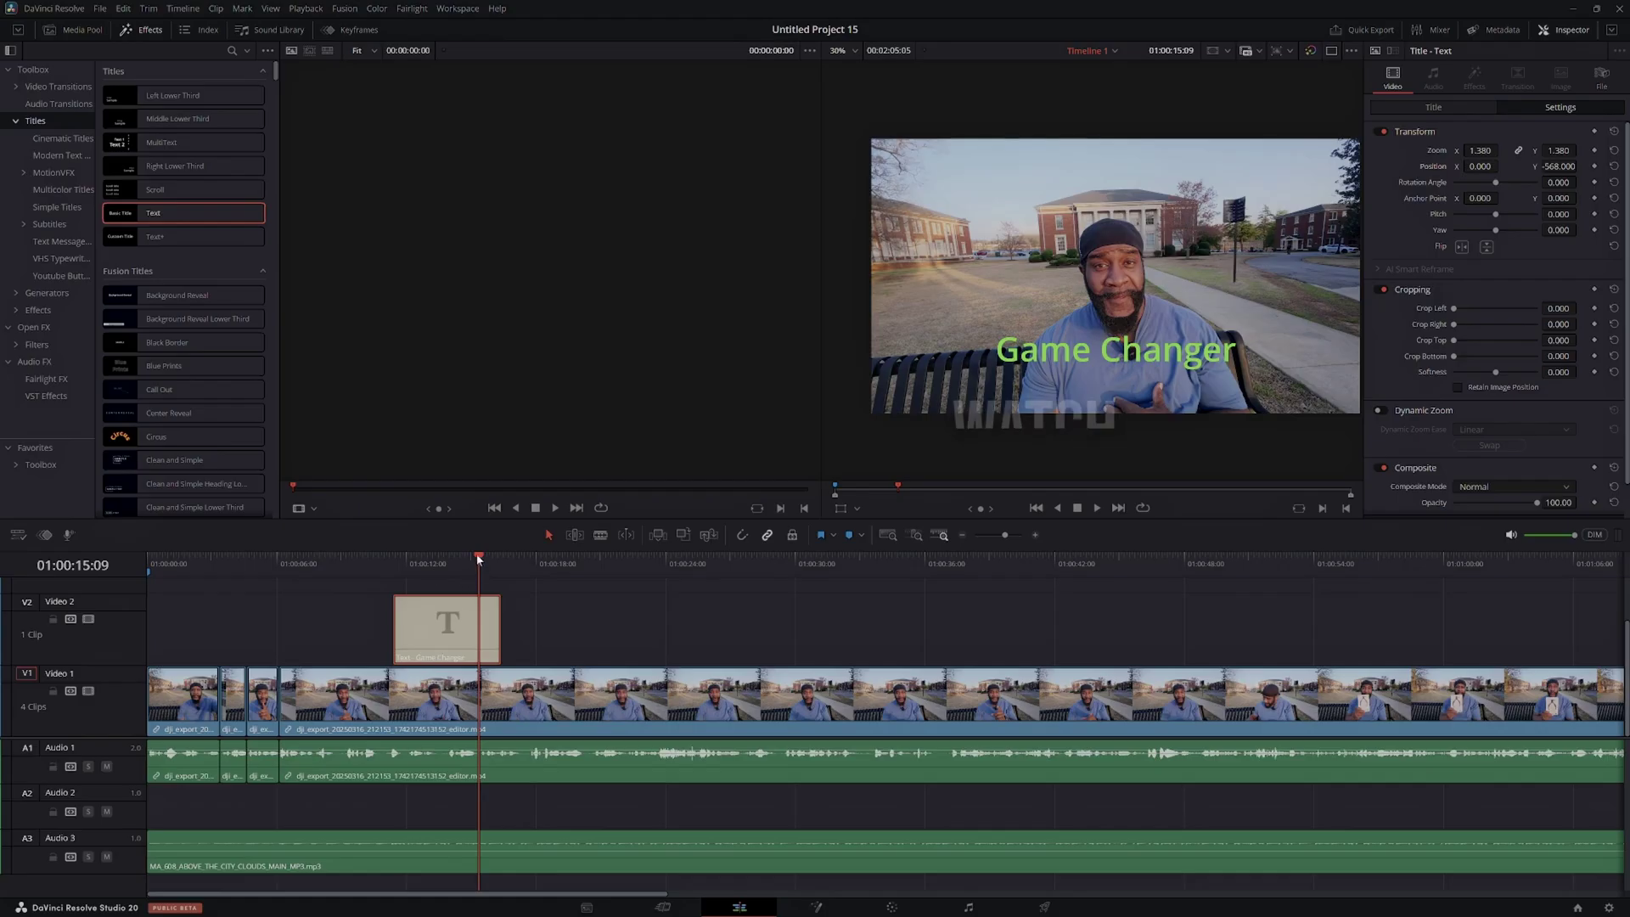
{"action": "left_click_drag", "start_coordinate": [476, 563], "coordinate": [64, 575]}
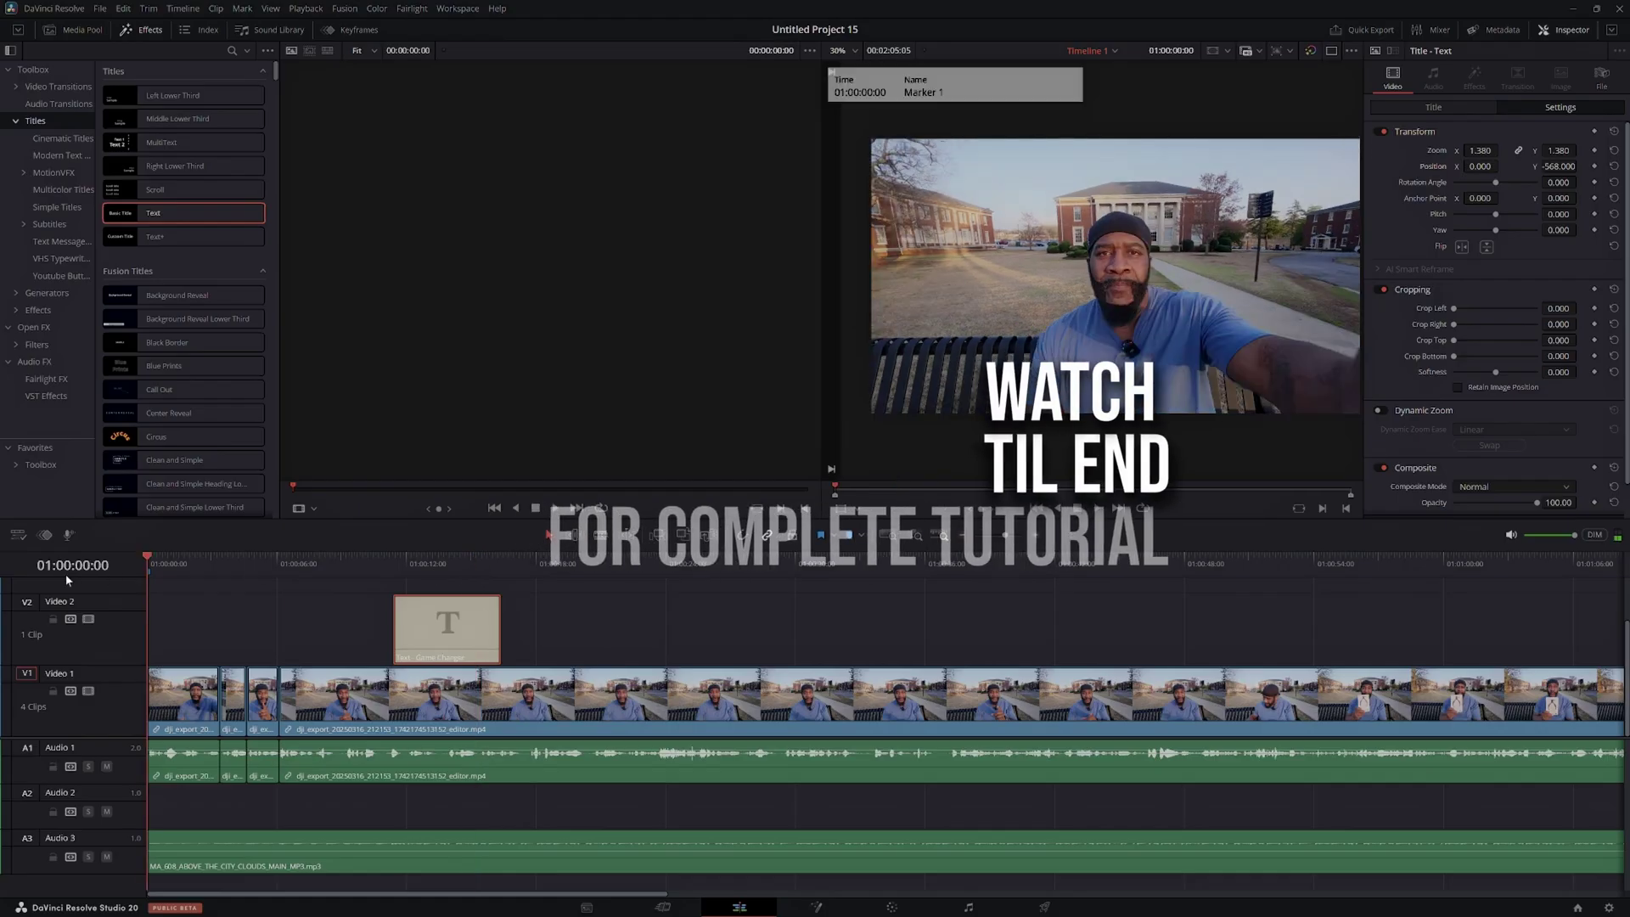
{"action": "key", "text": "space"}
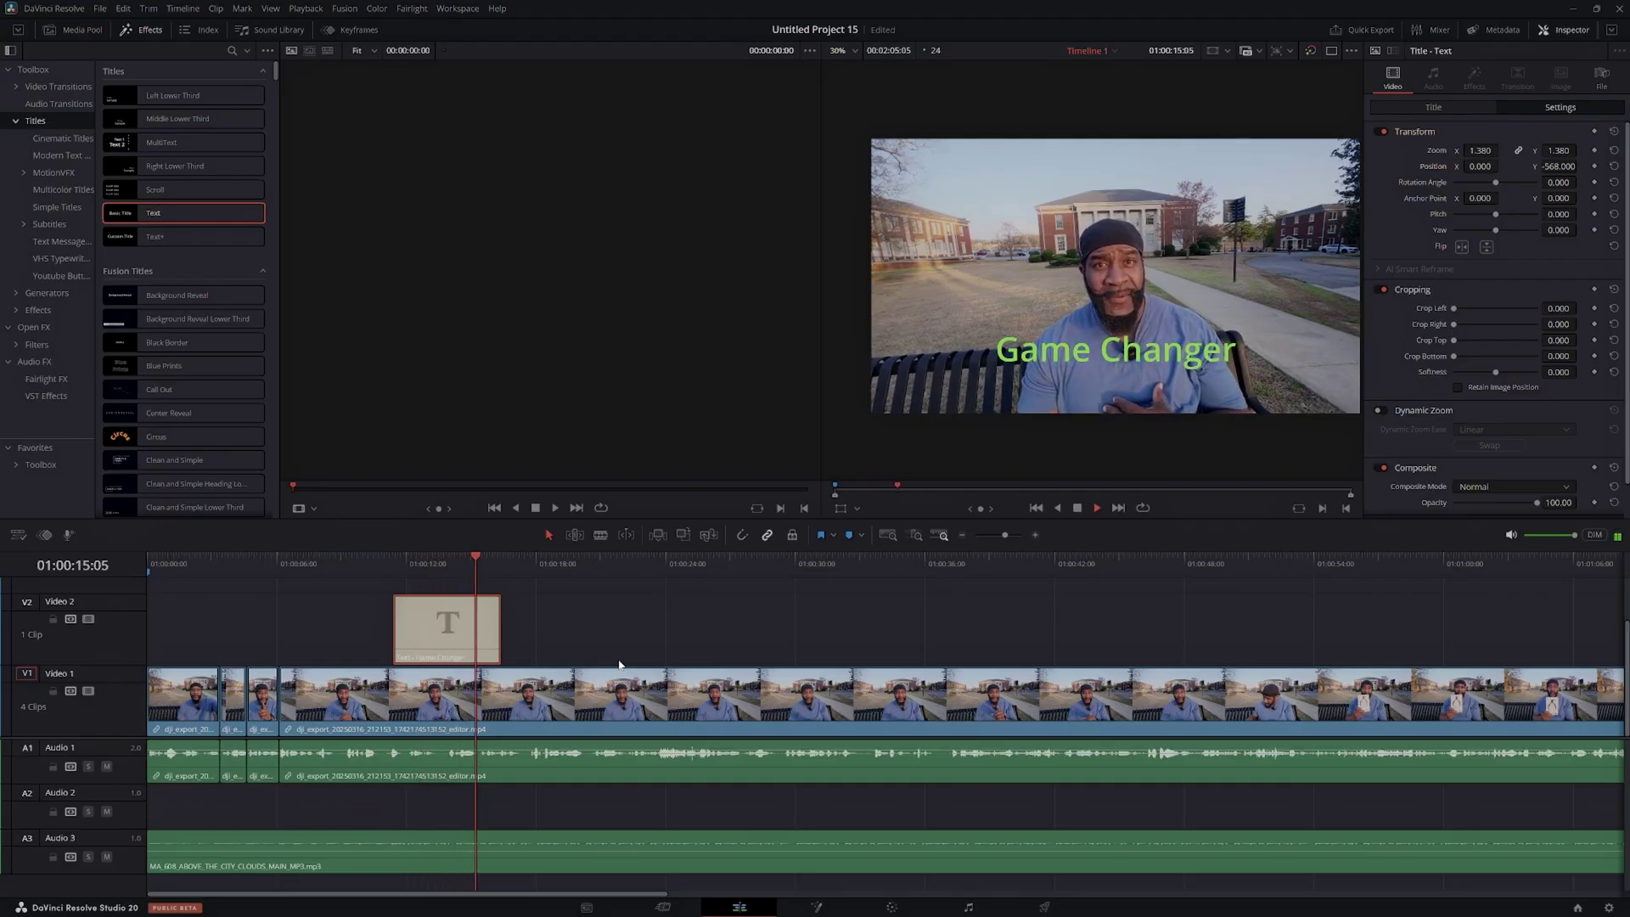
{"action": "left_click", "coordinate": [1095, 507]}
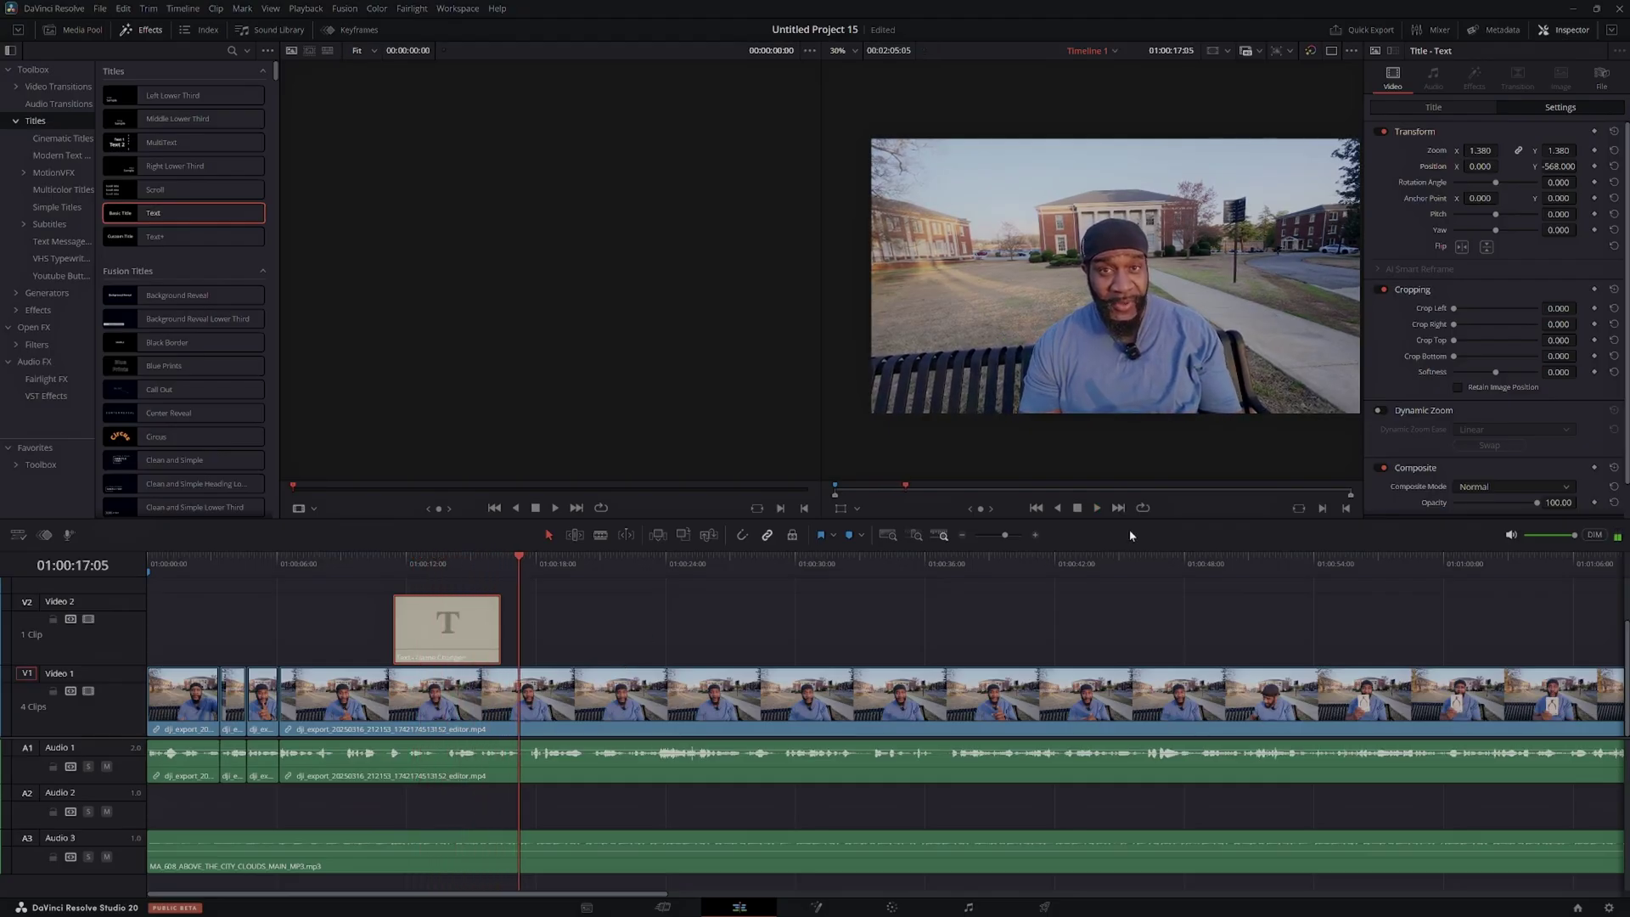
{"action": "left_click", "coordinate": [789, 704]}
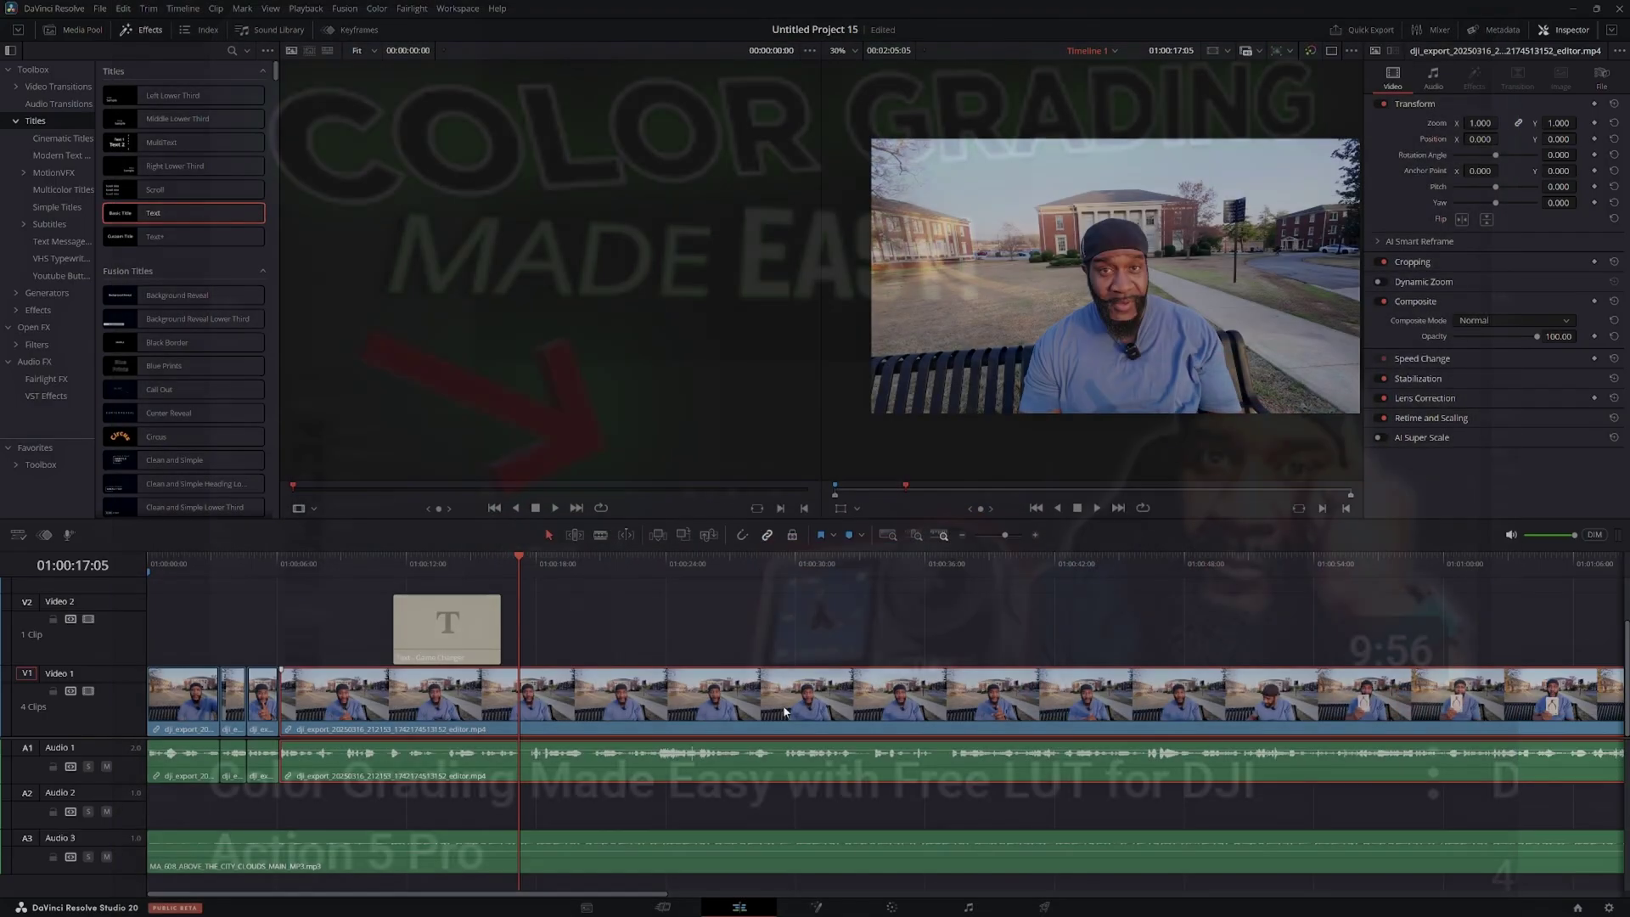
On the Color page, apply the DJI OSMO Action 5 Pro D-Log M to Rec.709 LUT to node 01
{"action": "left_click", "coordinate": [901, 904]}
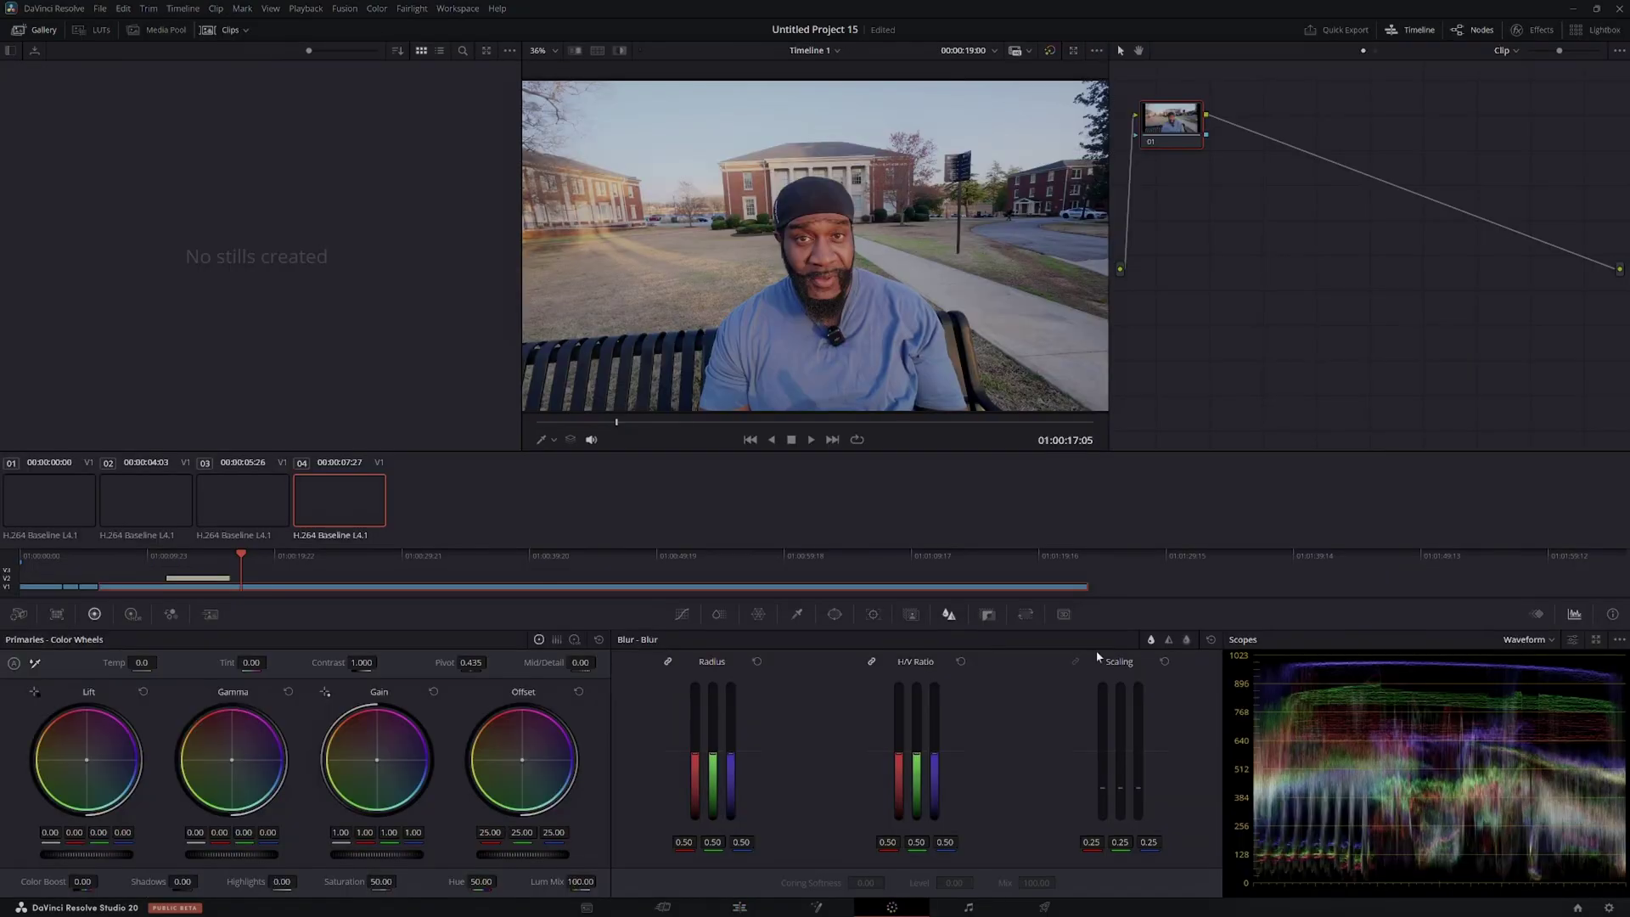
{"action": "right_click", "coordinate": [1169, 133]}
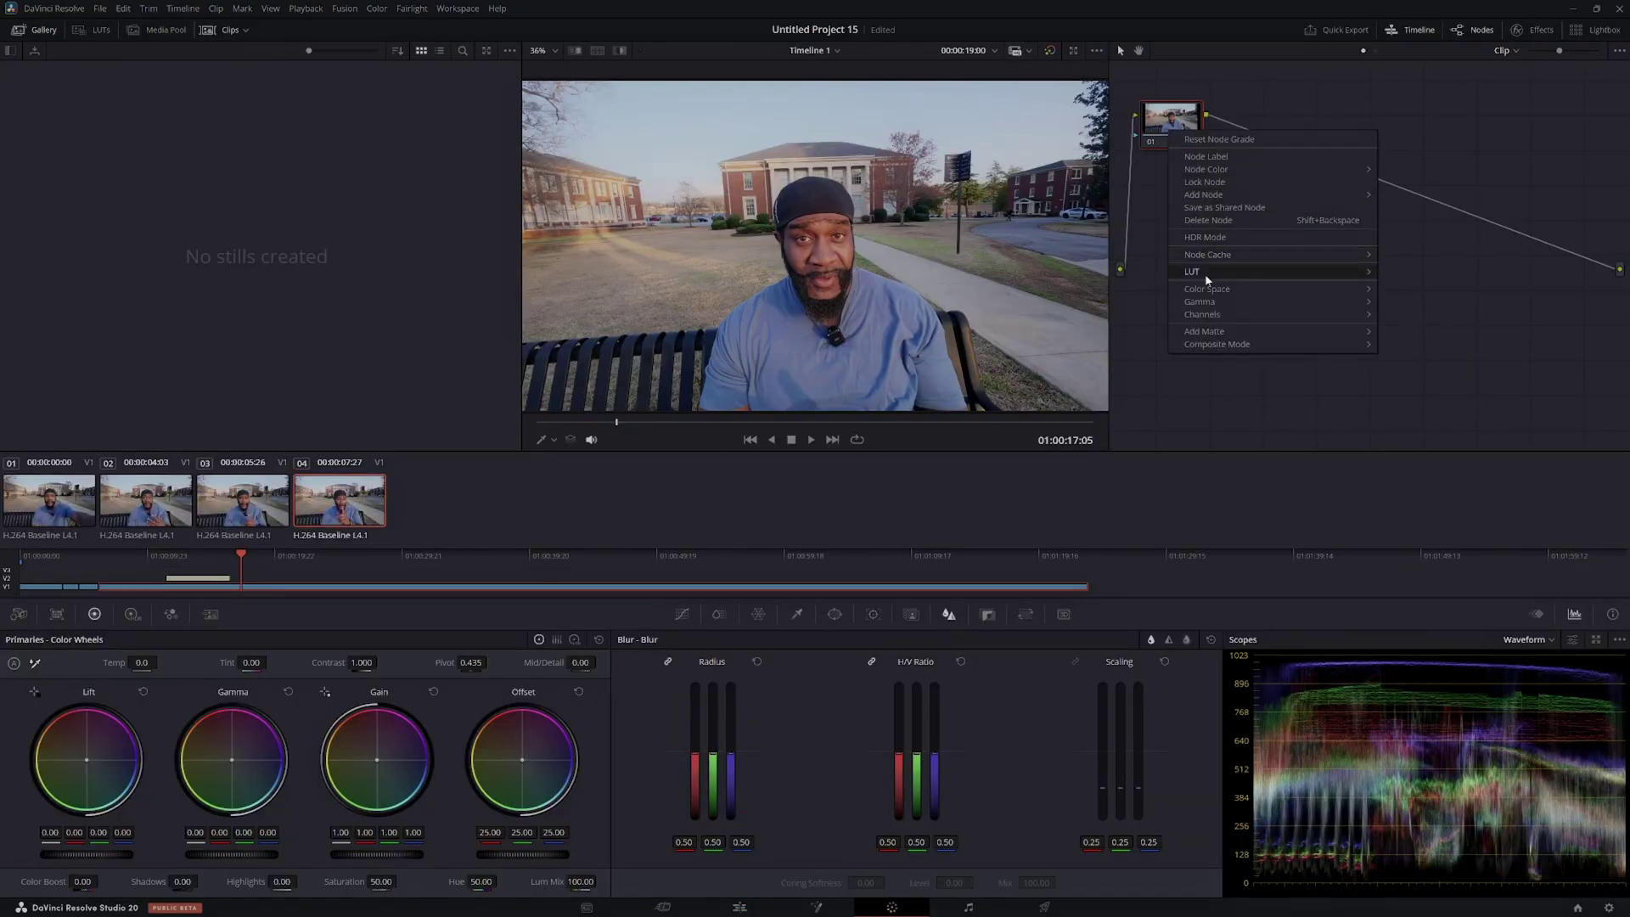
{"action": "mouse_move", "coordinate": [1205, 274]}
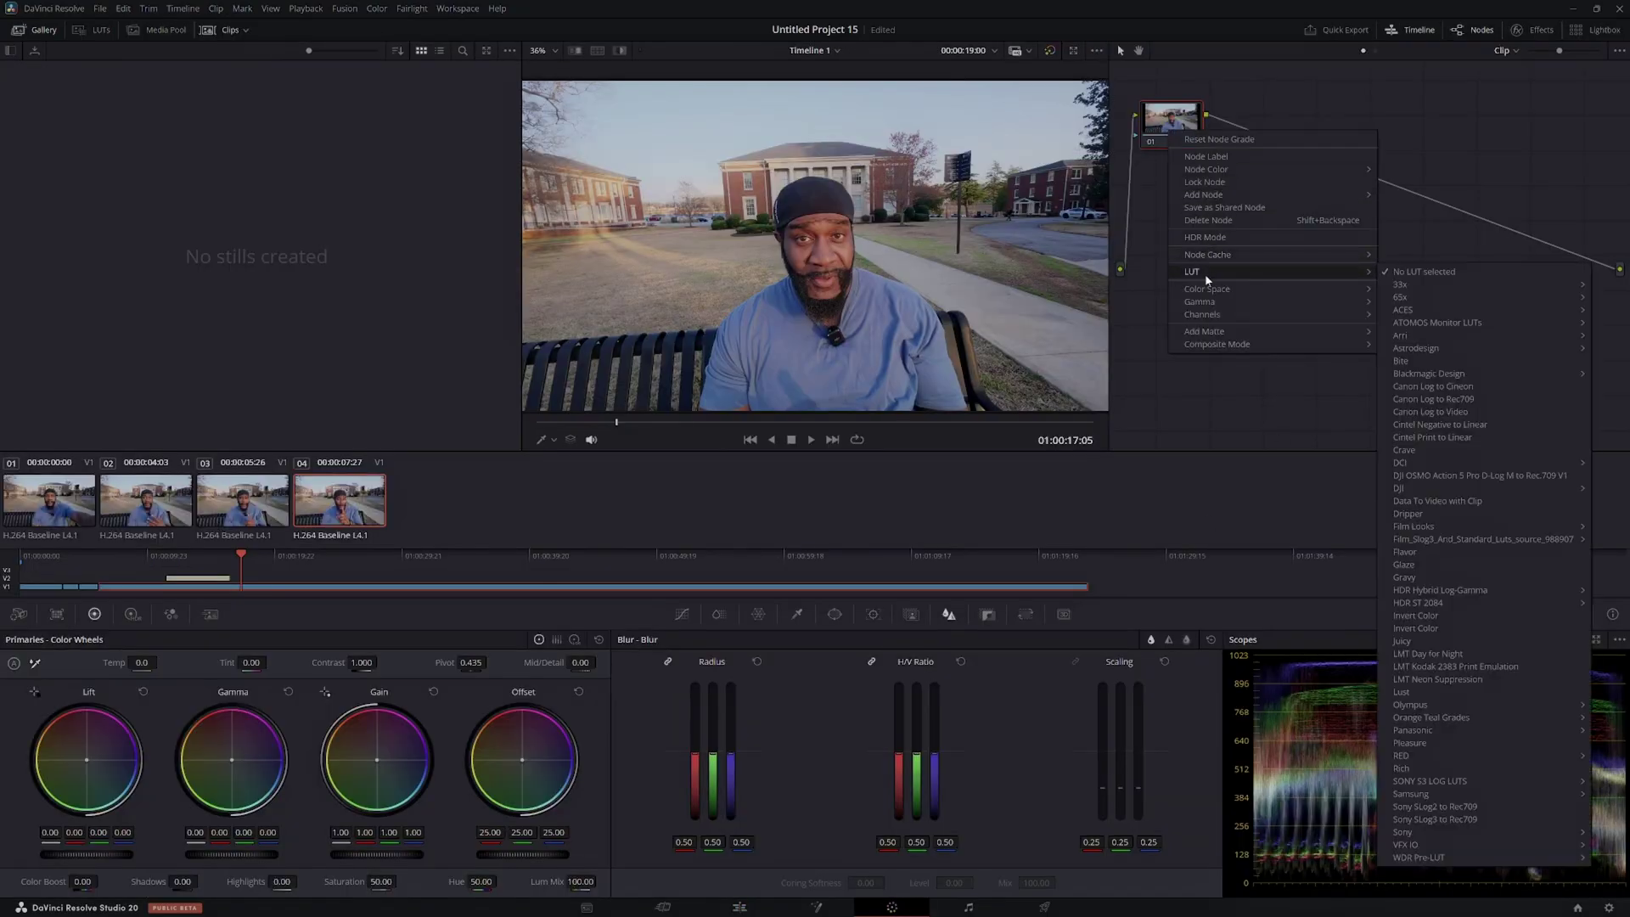
{"action": "left_click", "coordinate": [1472, 476]}
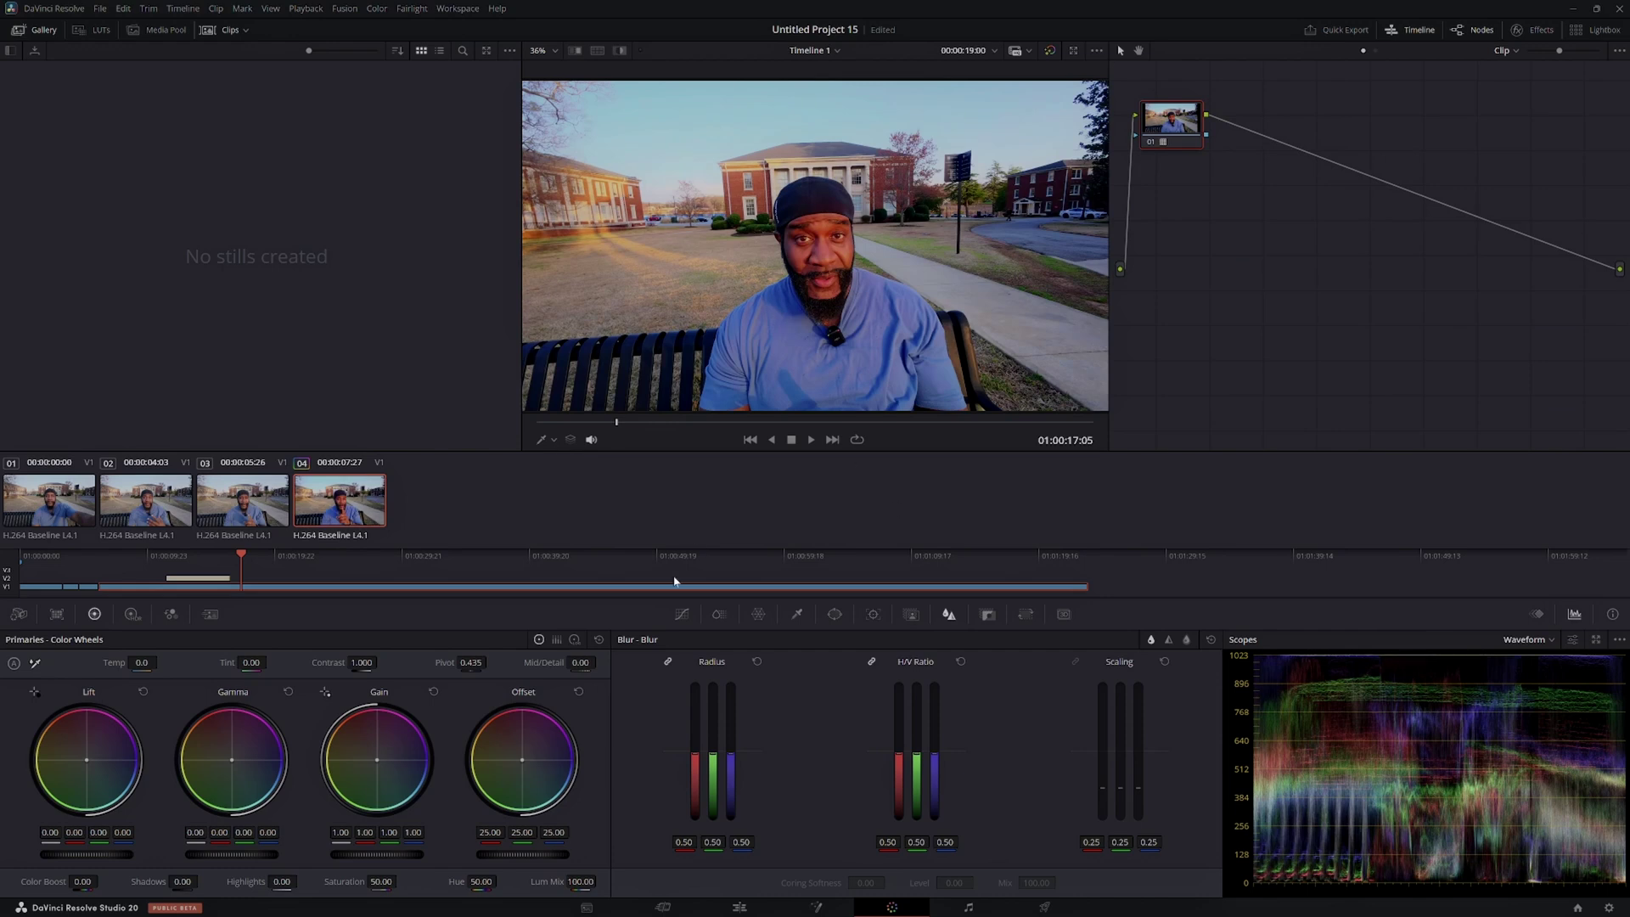
{"action": "left_click", "coordinate": [738, 907]}
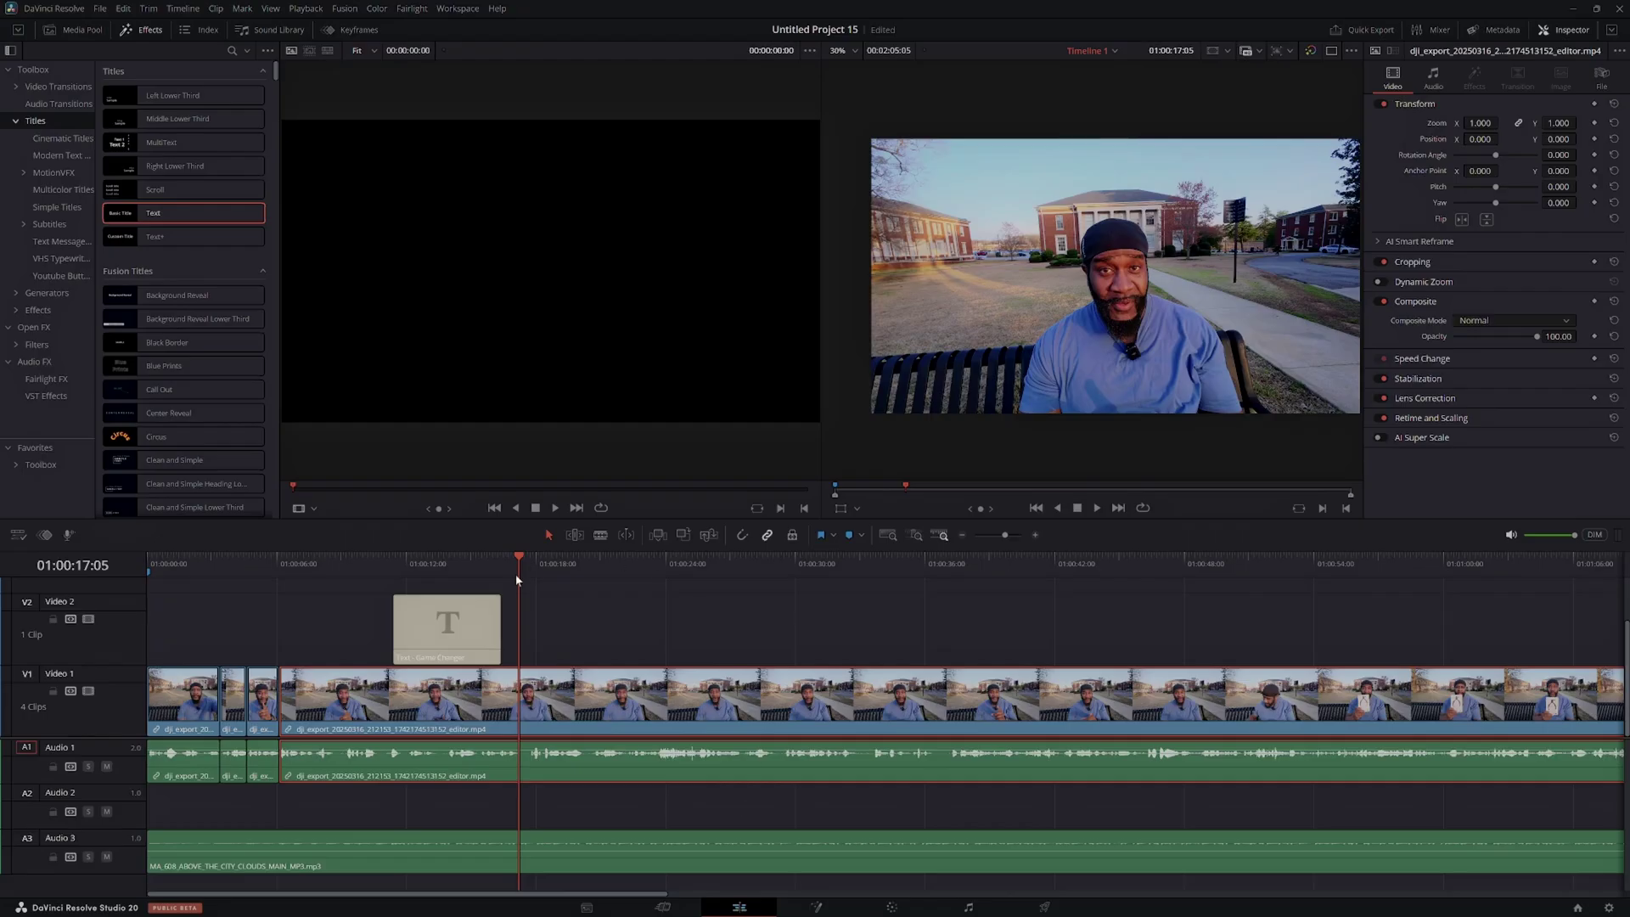
Play the graded edit from the start, then replay from about five seconds in
{"action": "left_click_drag", "start_coordinate": [519, 557], "coordinate": [128, 595]}
{"action": "key", "text": "space"}
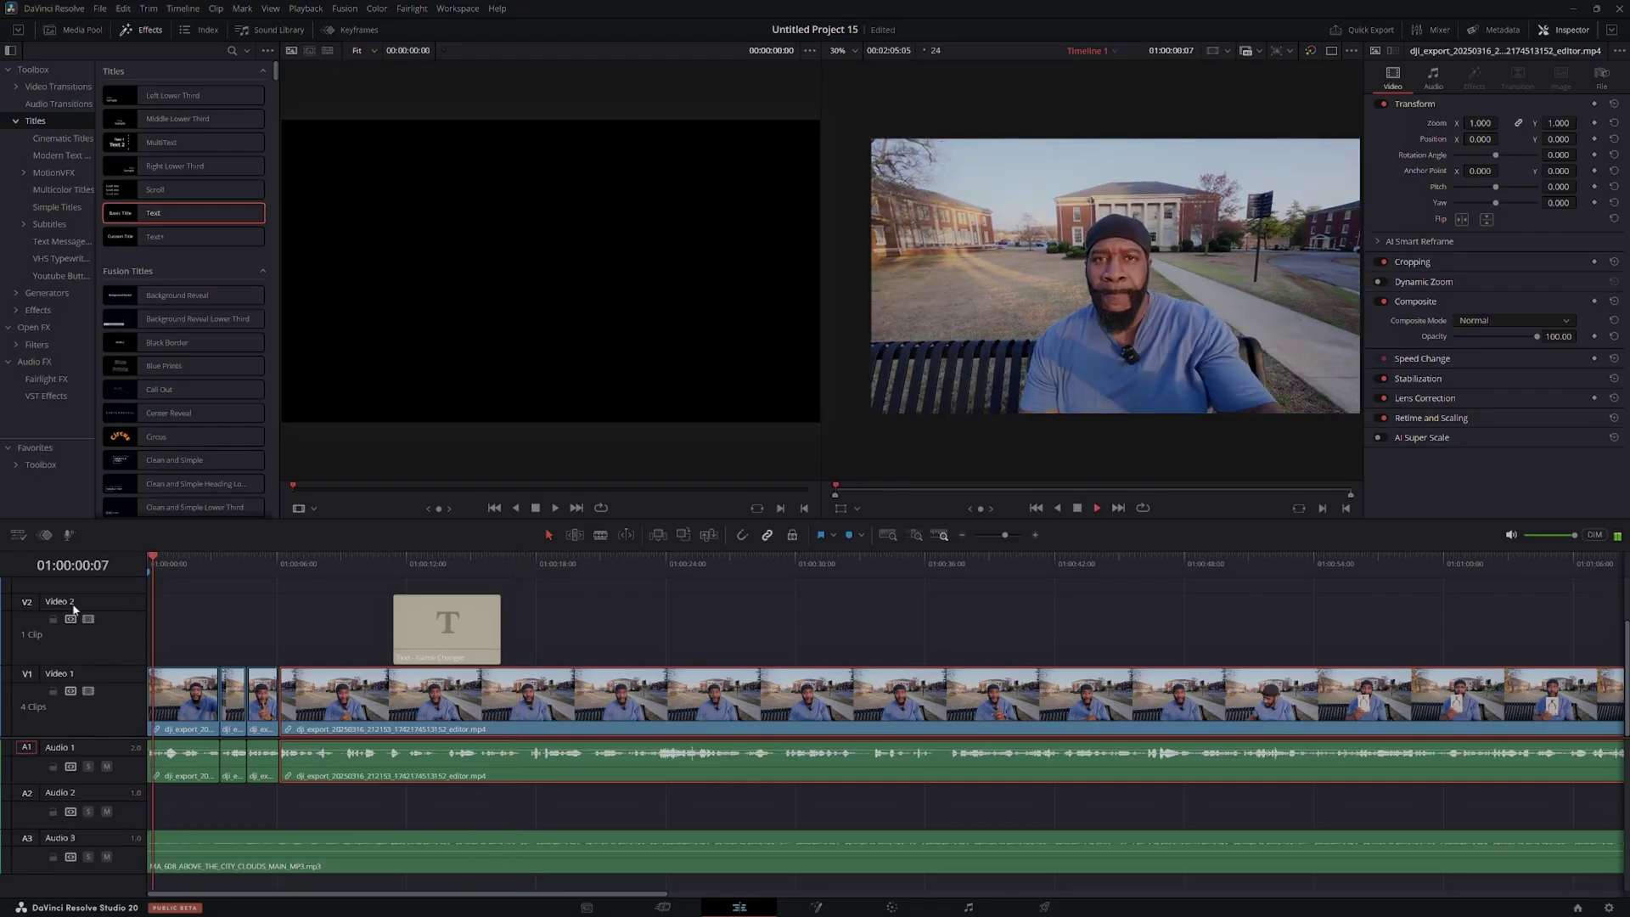
{"action": "left_click", "coordinate": [1074, 509]}
{"action": "left_click_drag", "start_coordinate": [365, 563], "coordinate": [256, 562]}
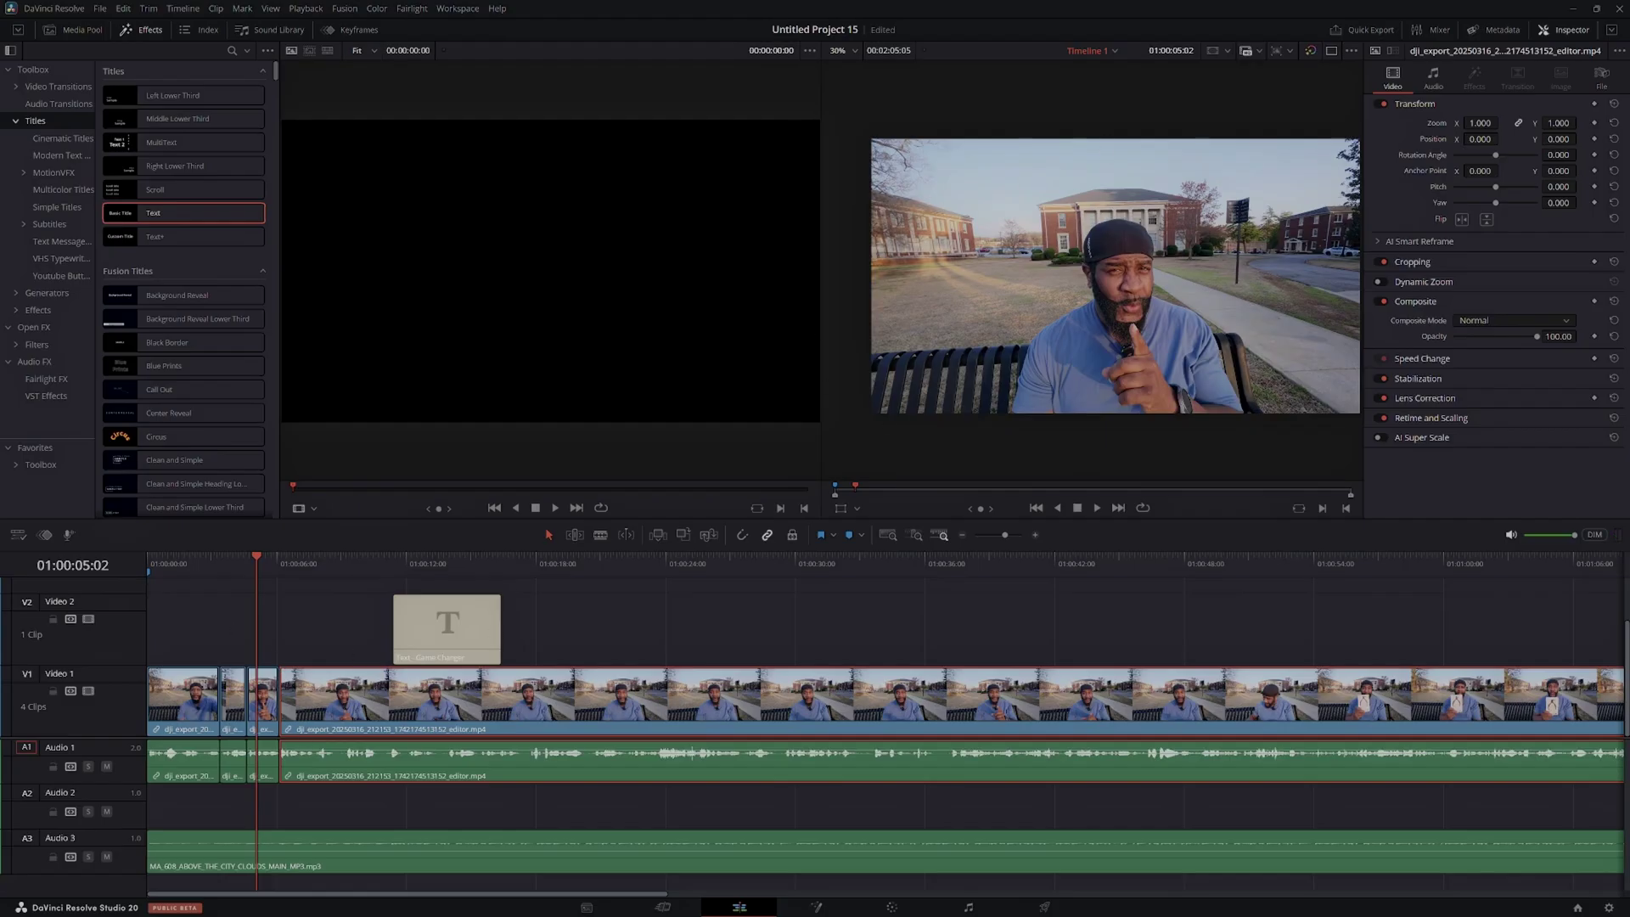
{"action": "key", "text": "space"}
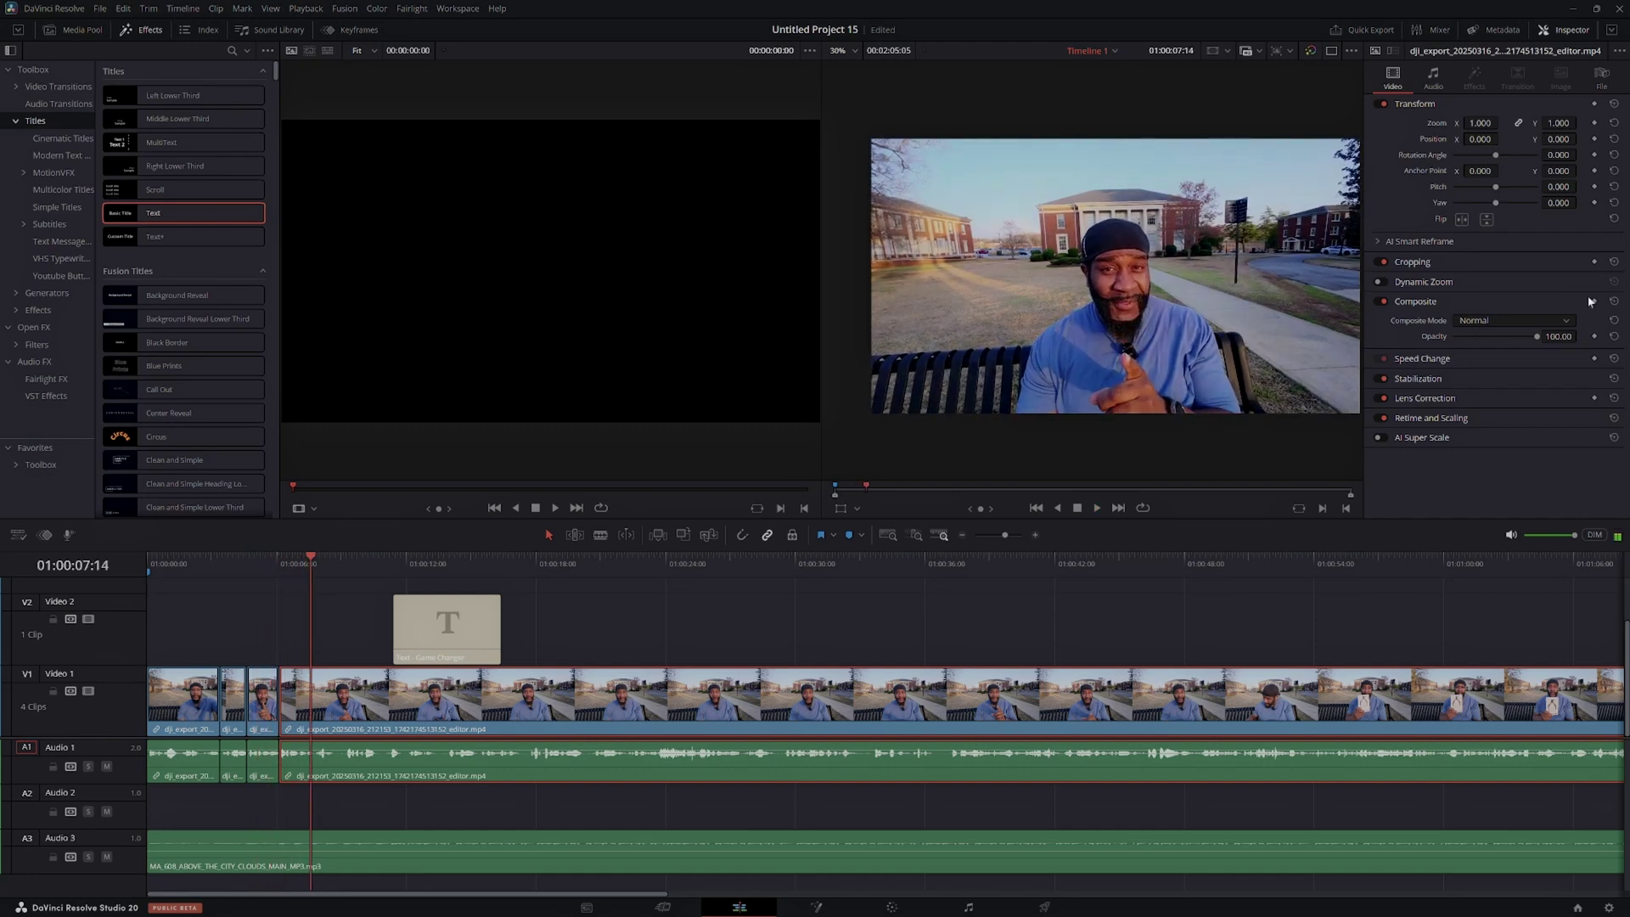
{"action": "mouse_move", "coordinate": [299, 563]}
{"action": "left_mouse_down"}
{"action": "mouse_move", "coordinate": [258, 565]}
{"action": "mouse_move", "coordinate": [290, 567]}
{"action": "left_mouse_up"}
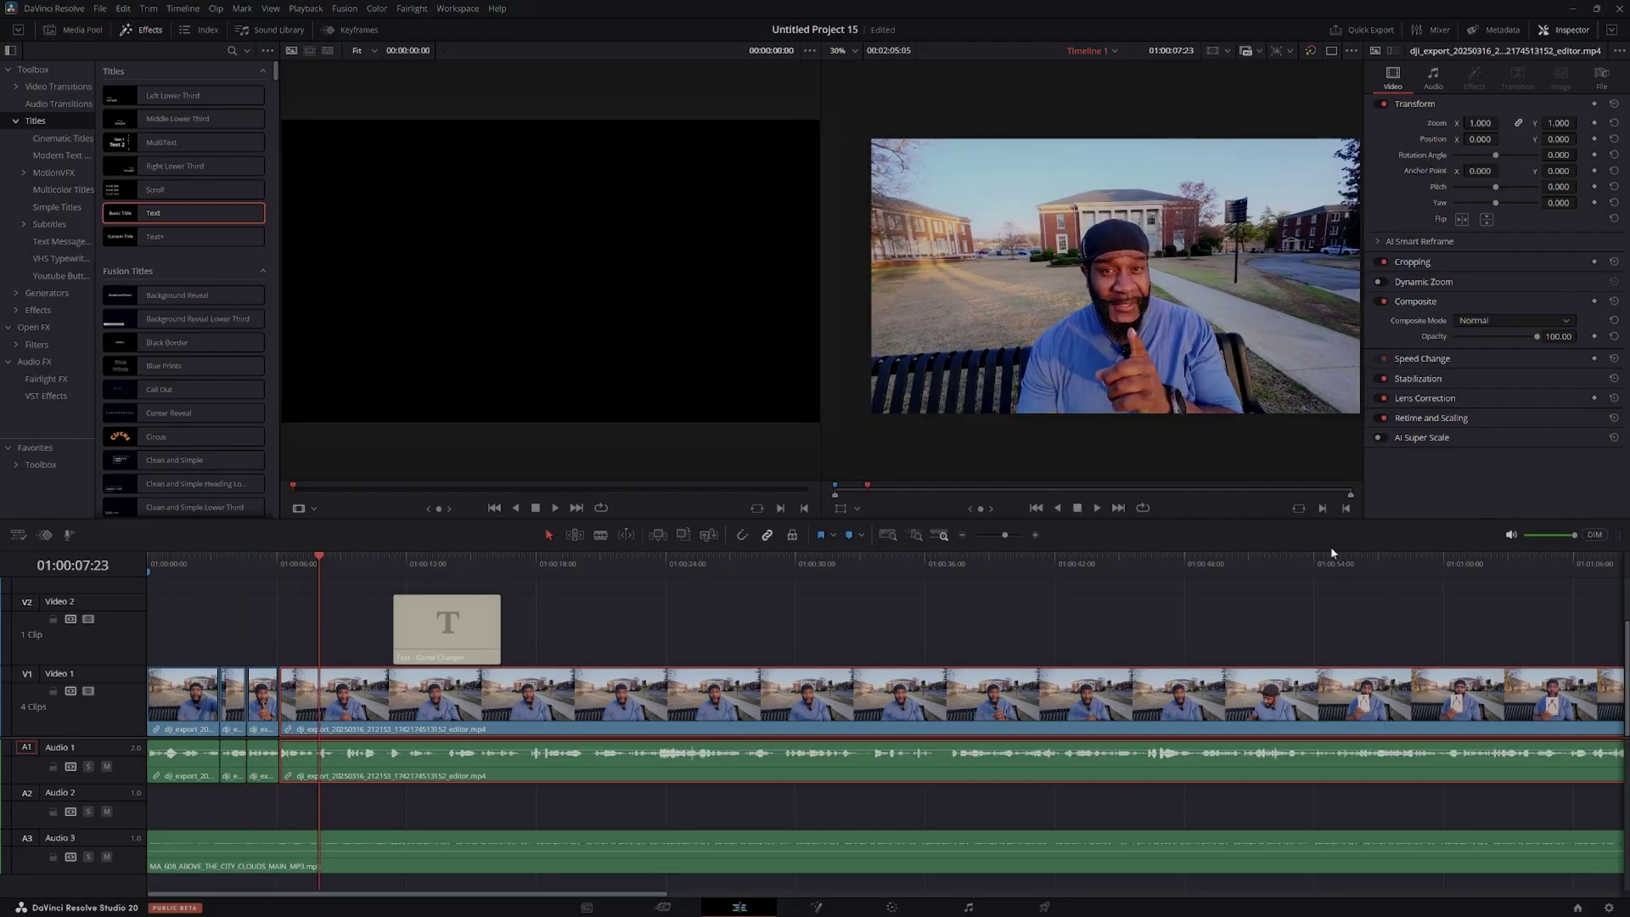
On the Deliver page, rename the export file to 'Sample'
{"action": "left_click", "coordinate": [1046, 908]}
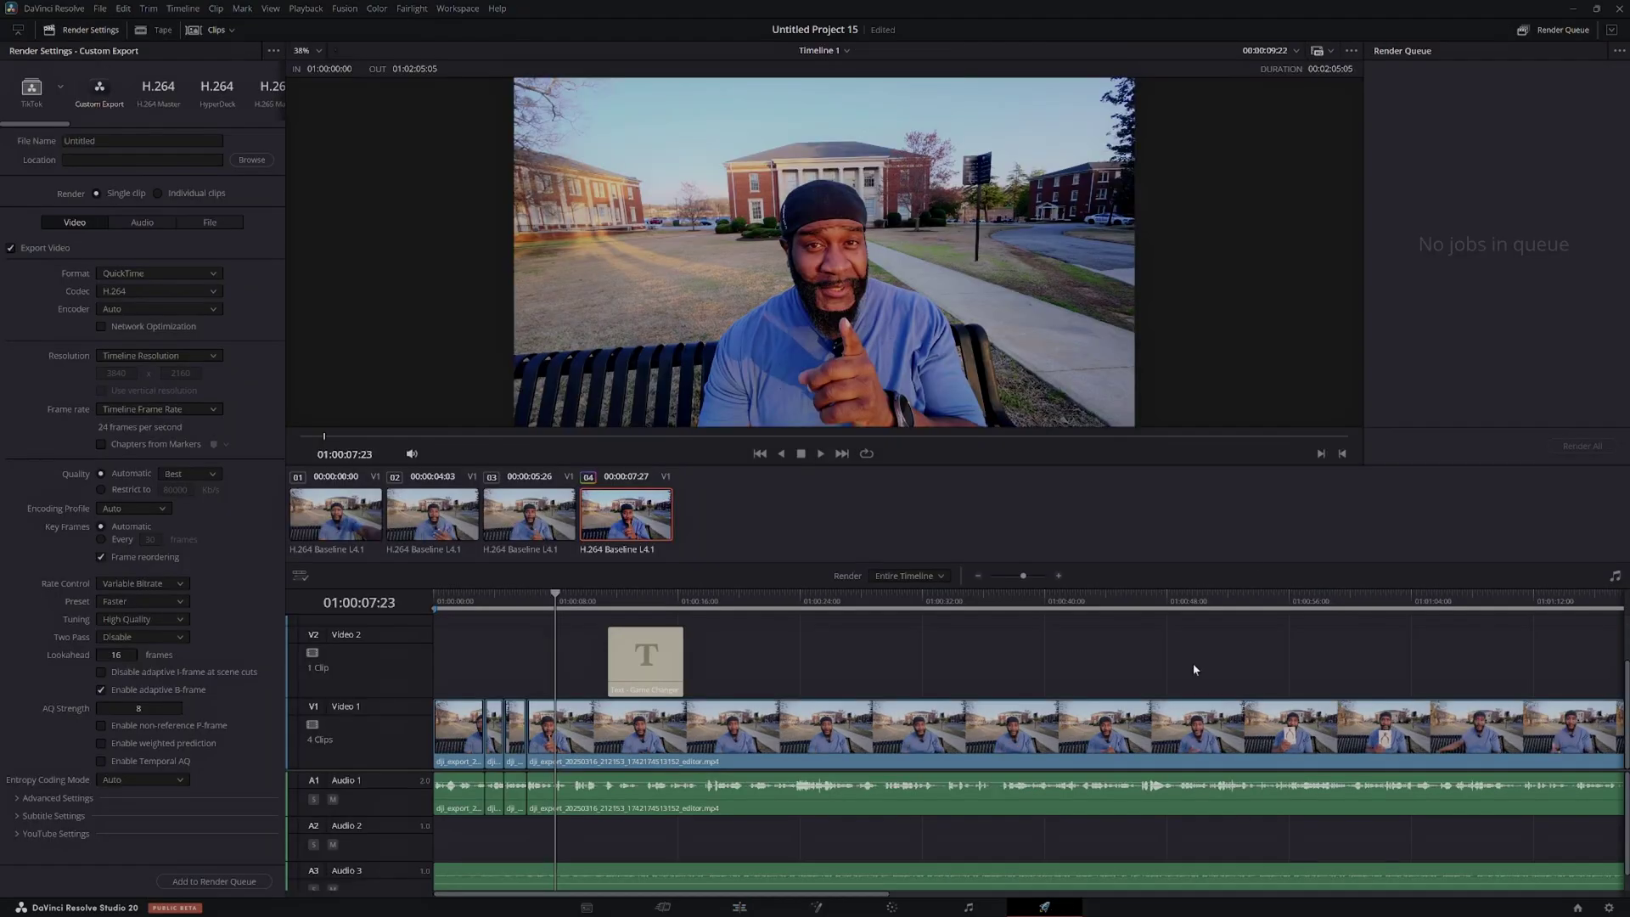
{"action": "double_click", "coordinate": [79, 141]}
{"action": "type", "text": "Sample"}
Set format MP4, codec H.265 and encoder NVIDIA, then add the job to the render queue
{"action": "left_click", "coordinate": [219, 273]}
{"action": "left_click", "coordinate": [131, 359]}
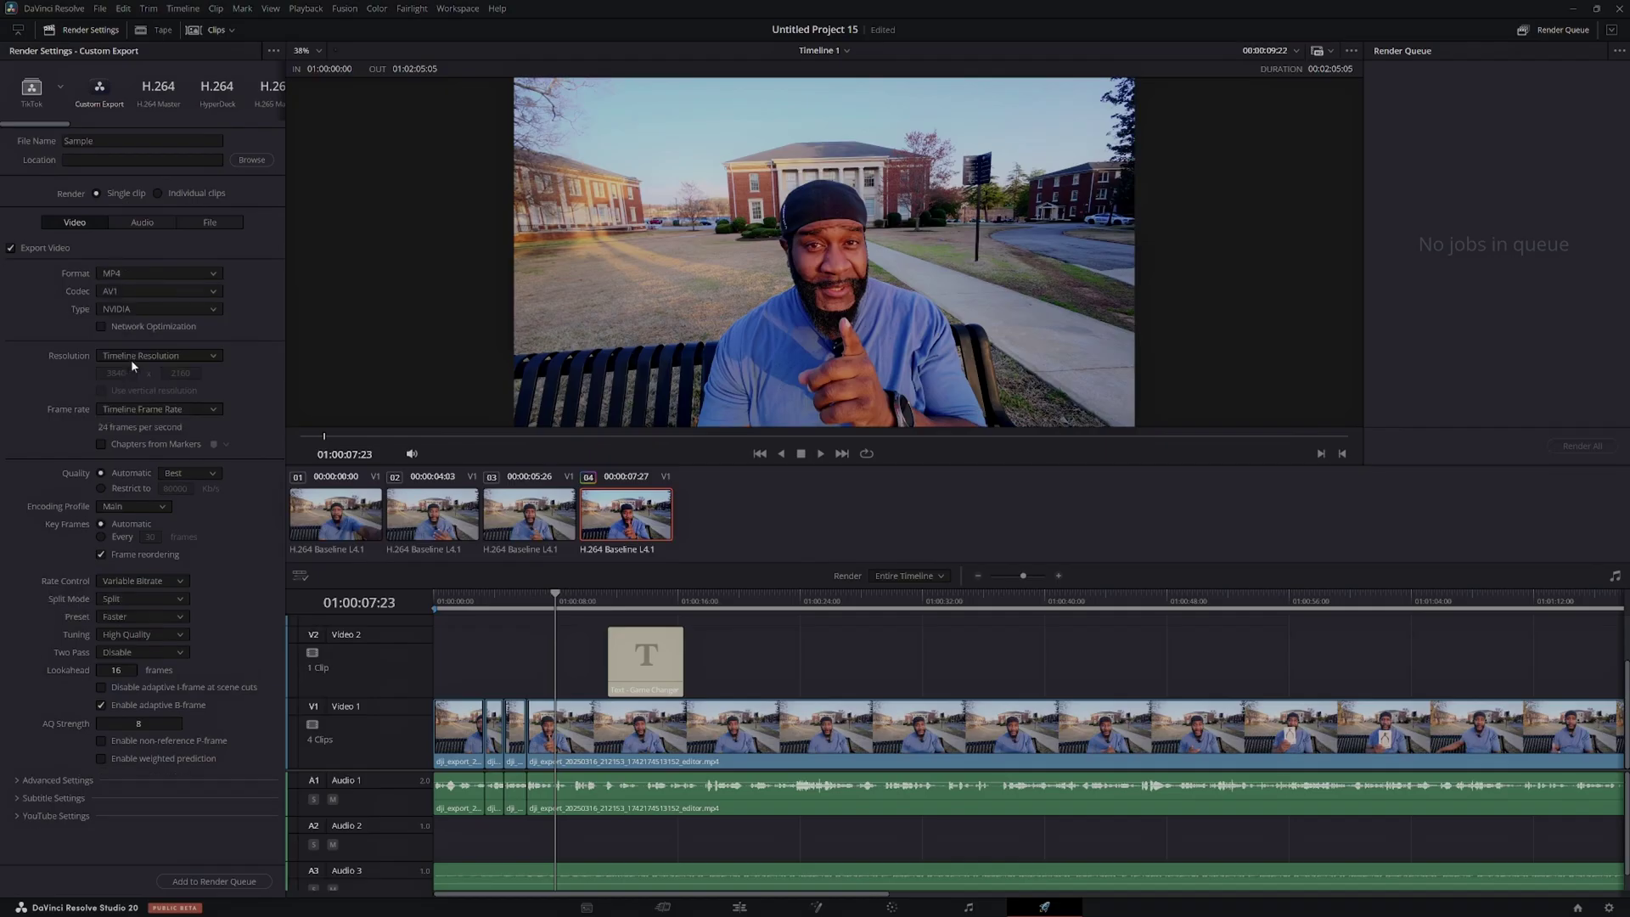
{"action": "left_click", "coordinate": [213, 292]}
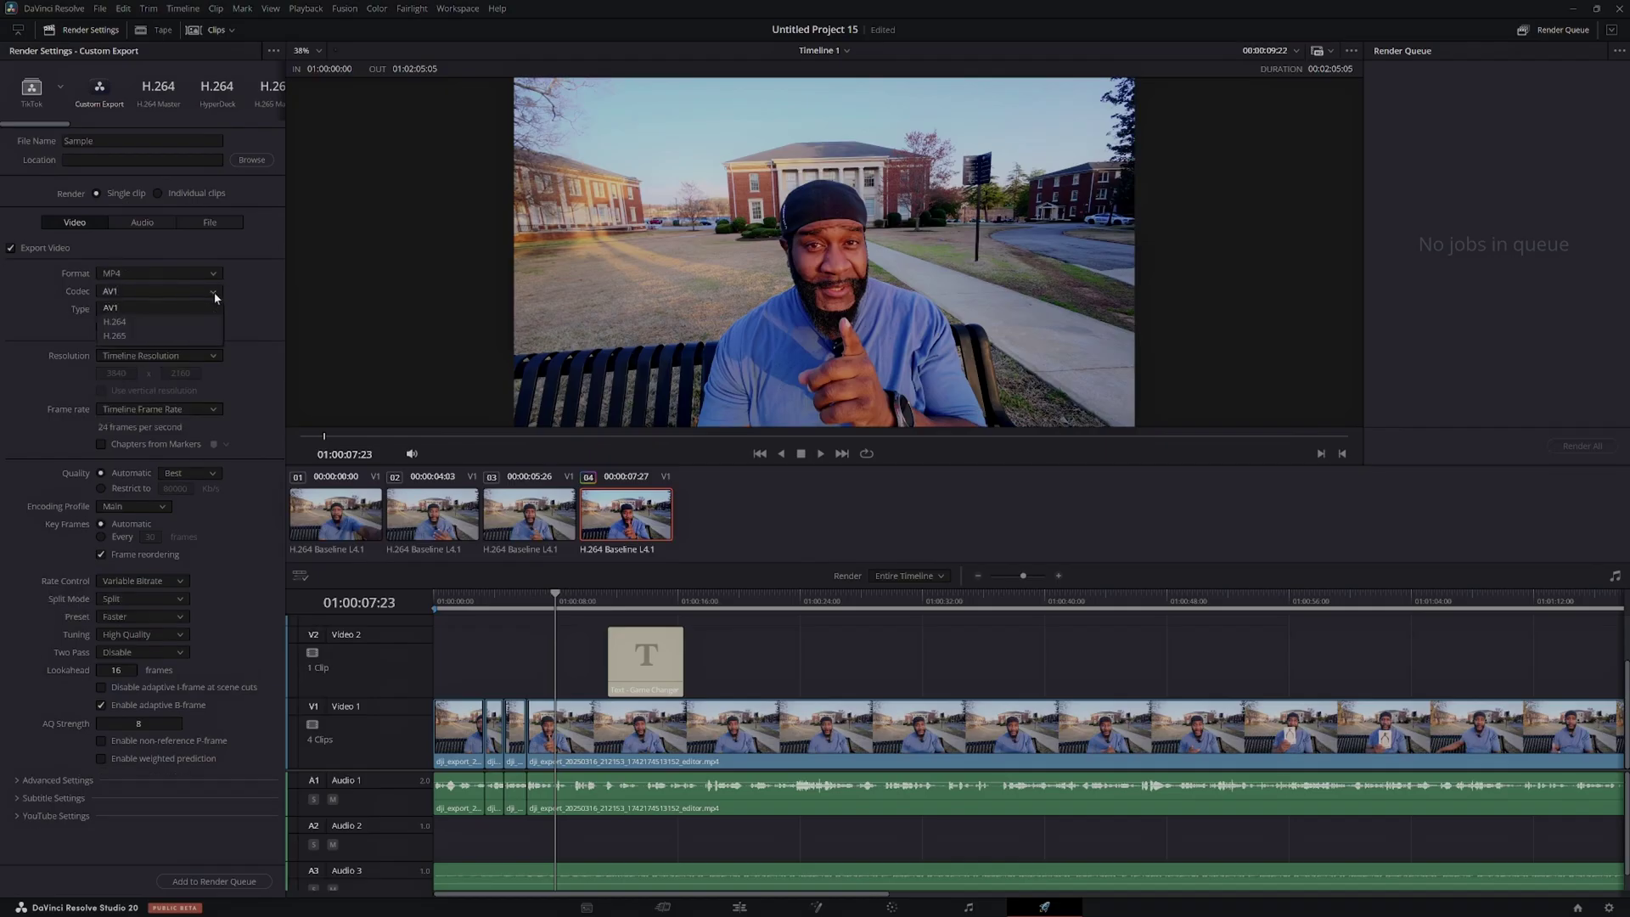
{"action": "left_click", "coordinate": [155, 335]}
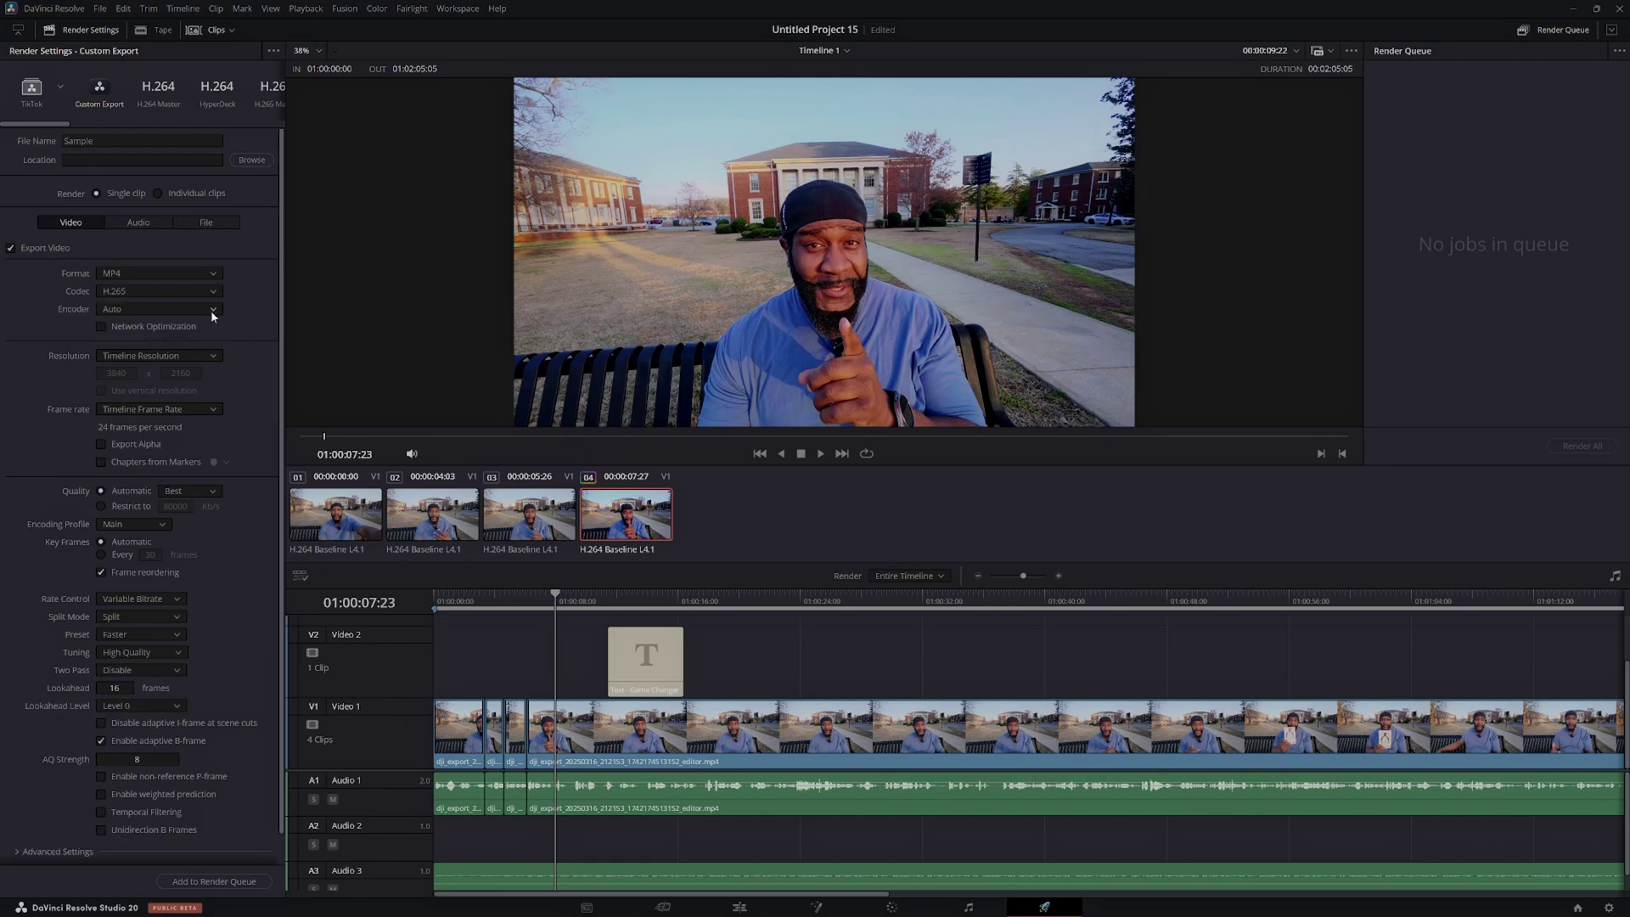
{"action": "left_click", "coordinate": [212, 309]}
{"action": "left_click", "coordinate": [166, 339]}
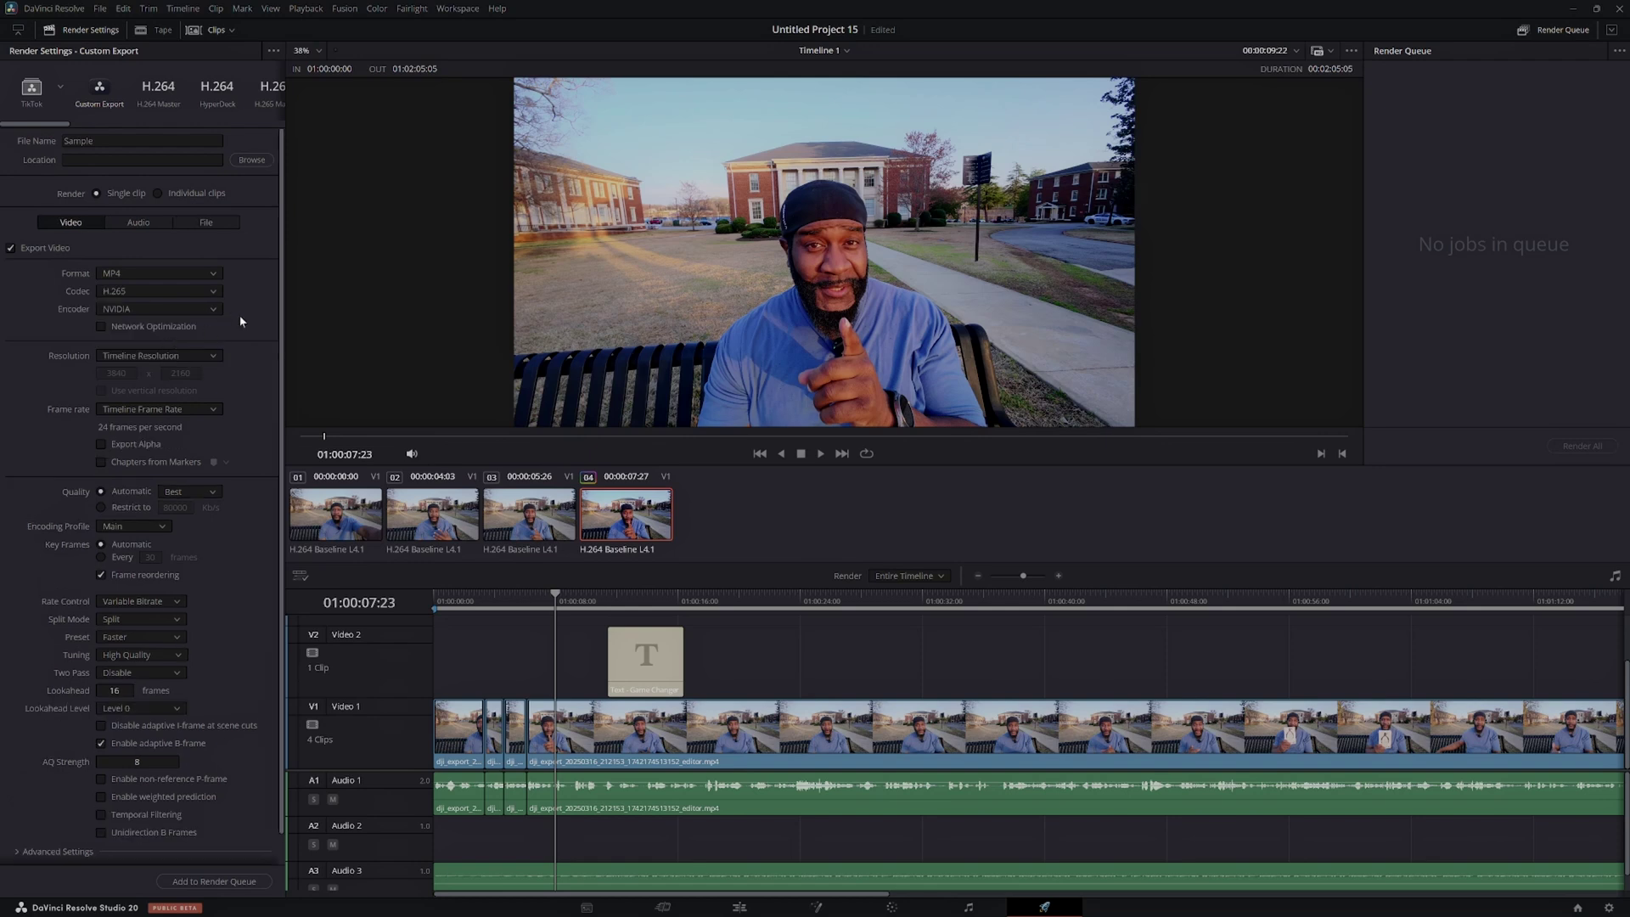
{"action": "left_click", "coordinate": [214, 880]}
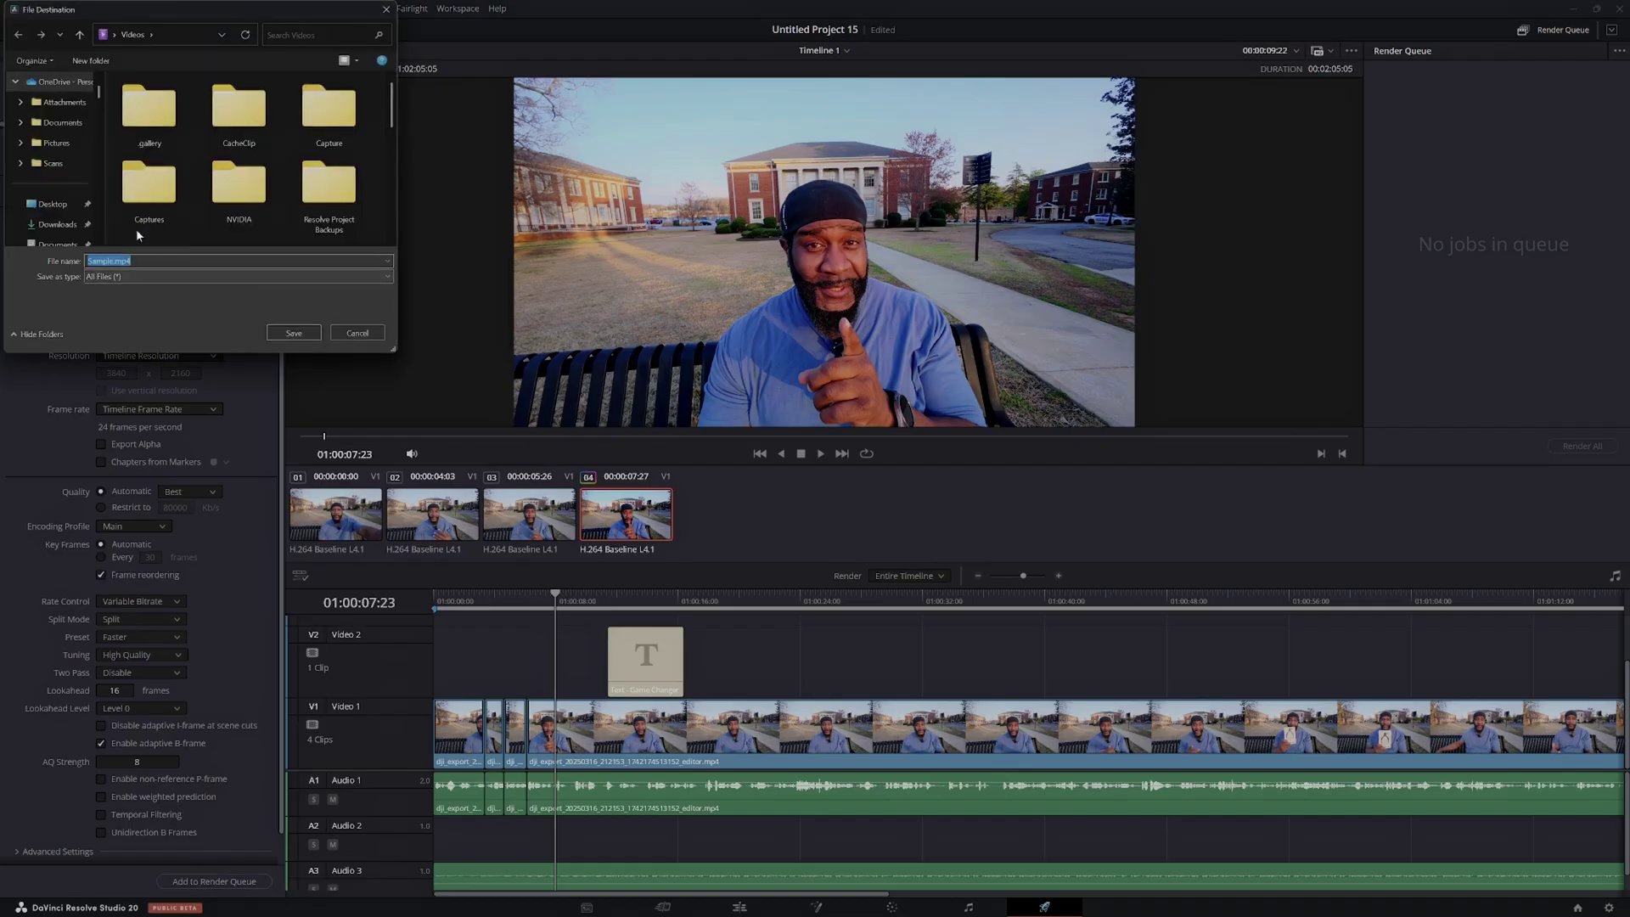
Save Sample.mp4 in the Videos folder and run Render All to render Job 1
{"action": "scroll", "coordinate": [34, 133], "scroll_direction": "down", "scroll_amount": 3}
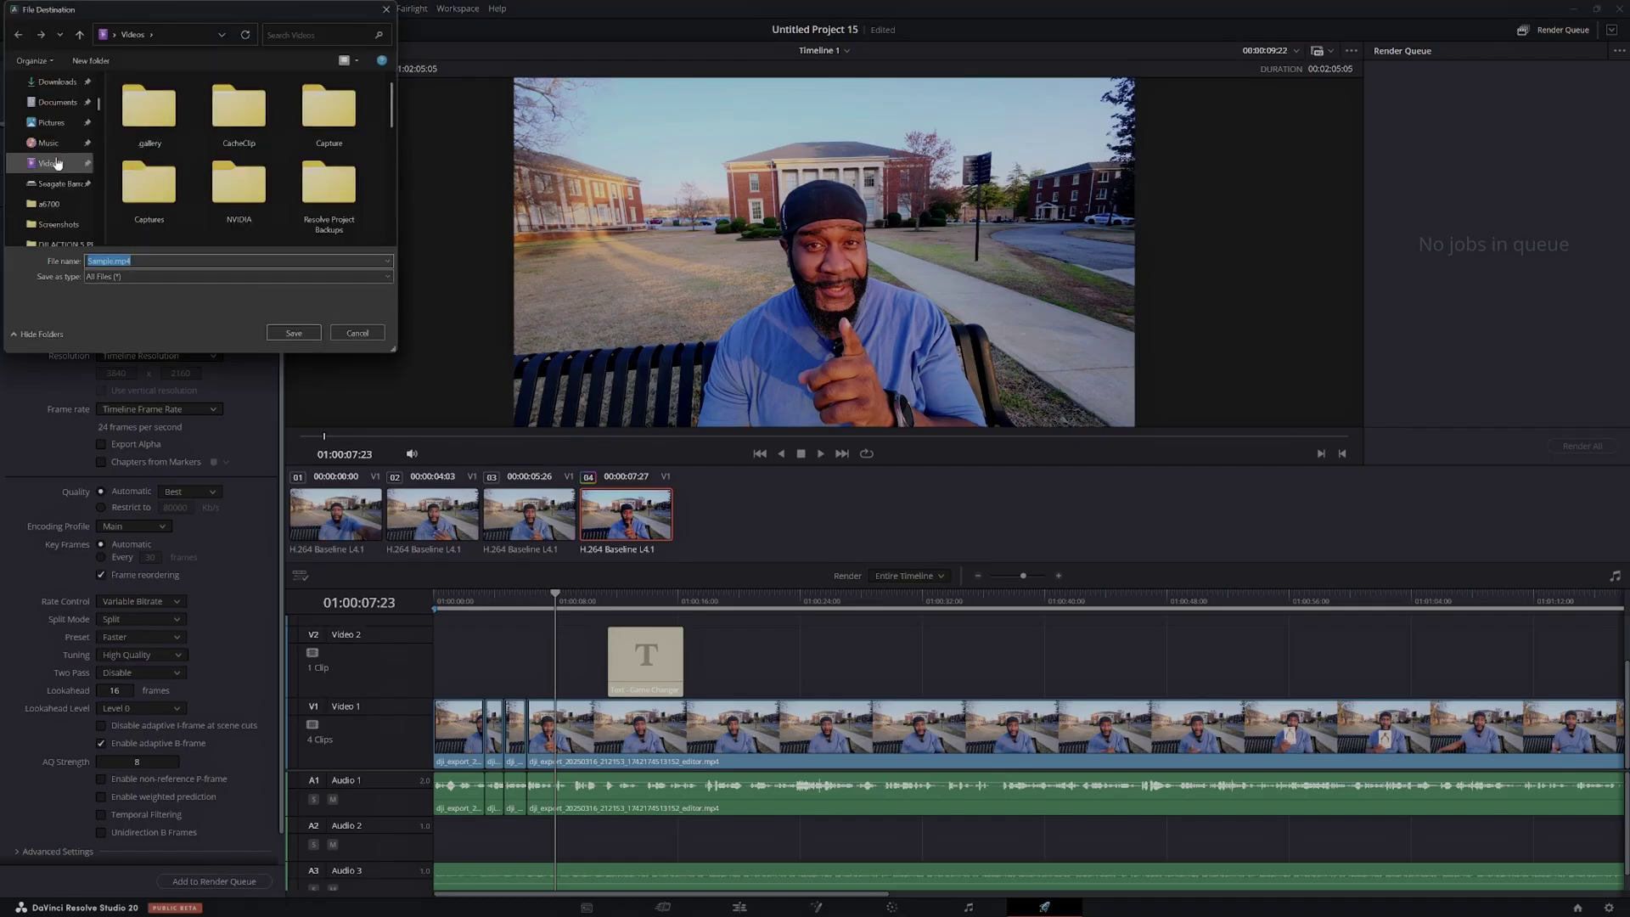
{"action": "left_click", "coordinate": [52, 163]}
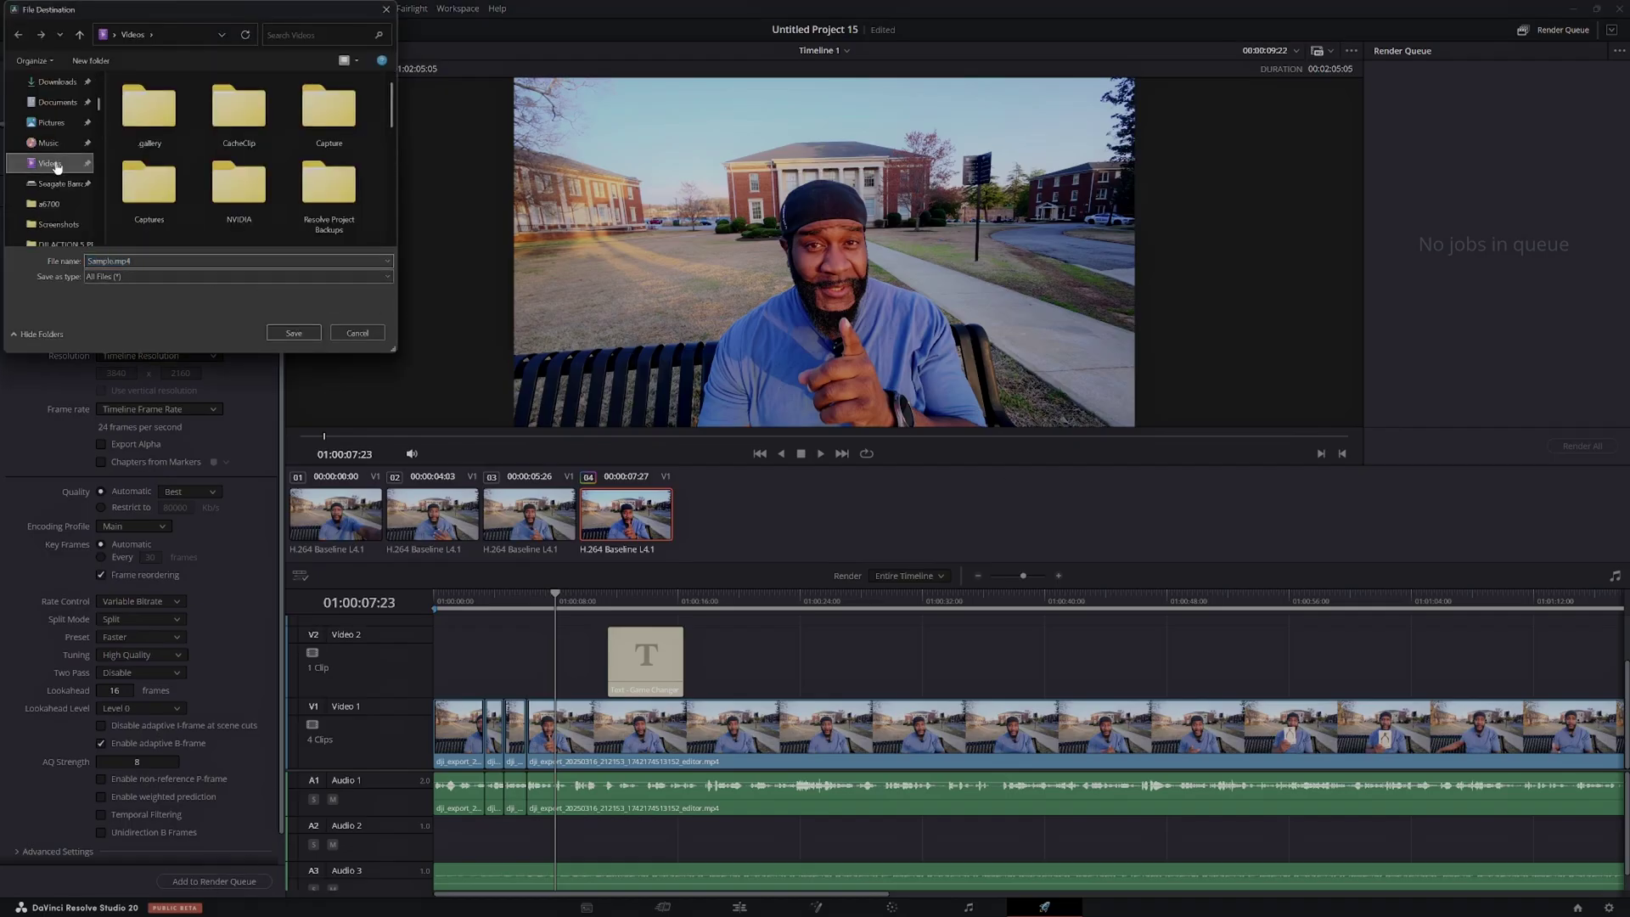
{"action": "left_click", "coordinate": [294, 333]}
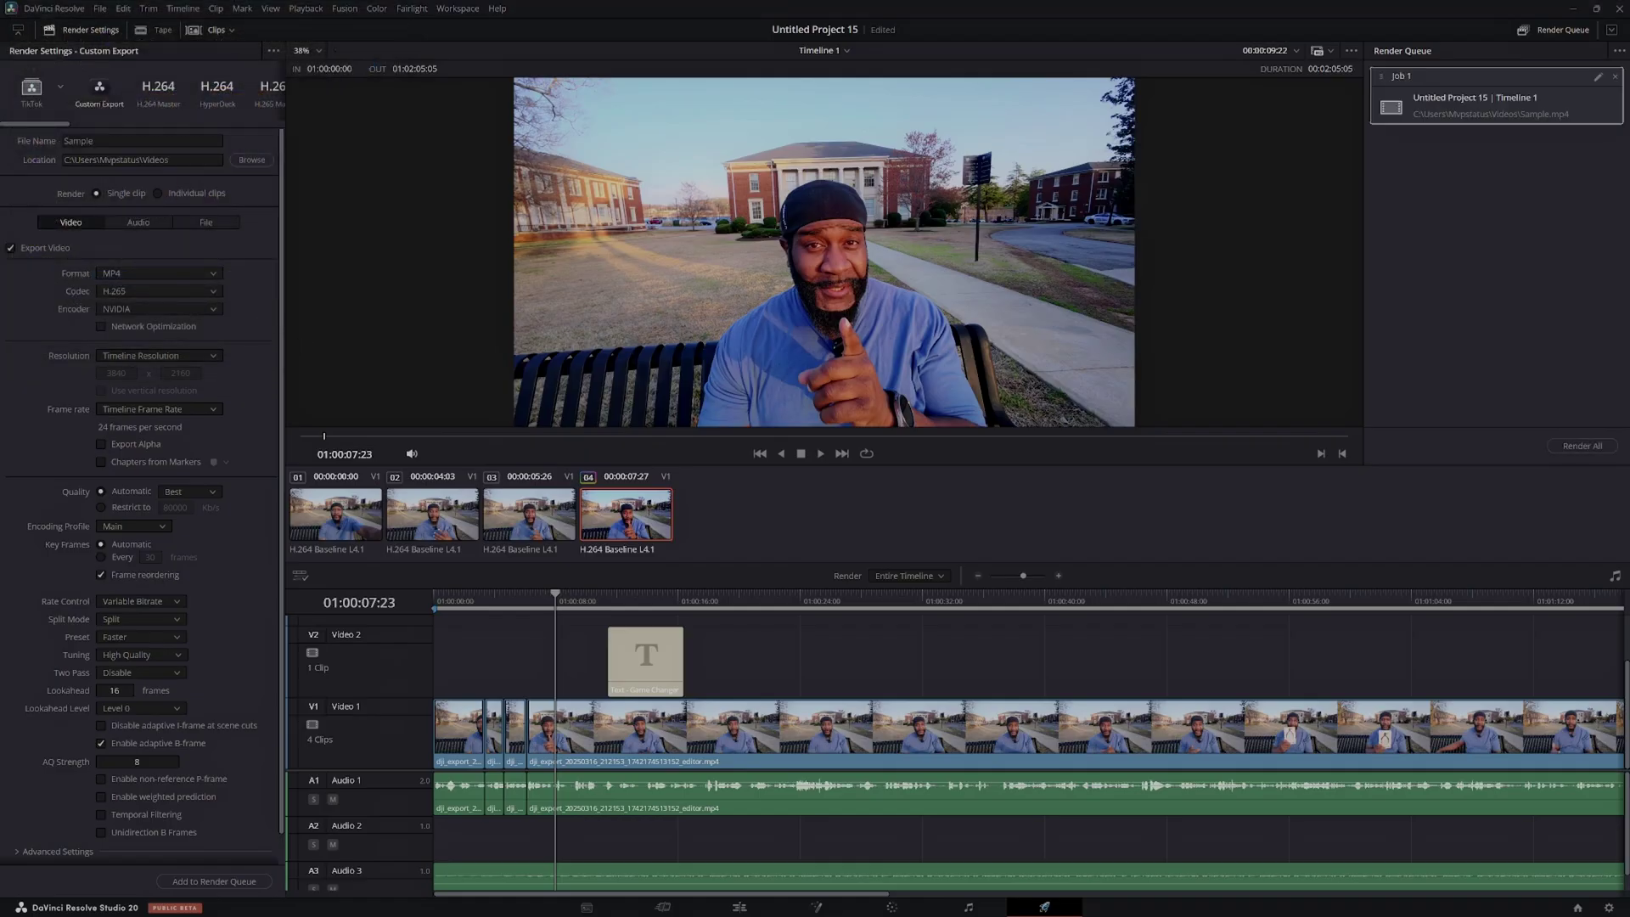
{"action": "left_click", "coordinate": [1578, 446]}
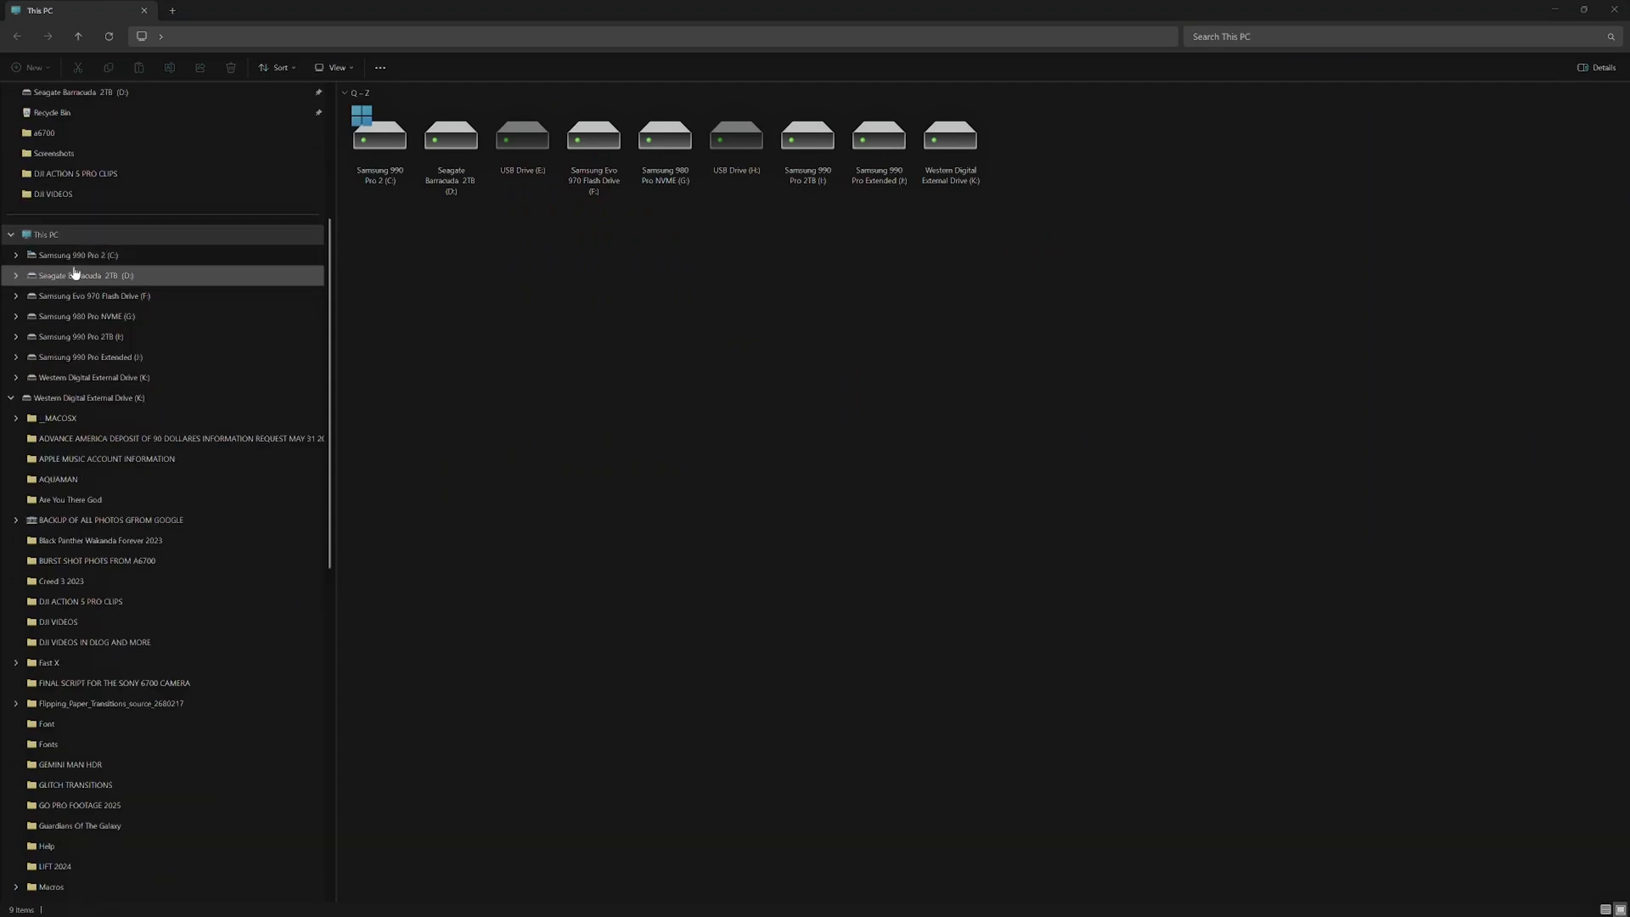
Open the Videos folder and play the rendered 204 MB Sample.mp4
{"action": "scroll", "coordinate": [75, 272], "scroll_direction": "up", "scroll_amount": 2}
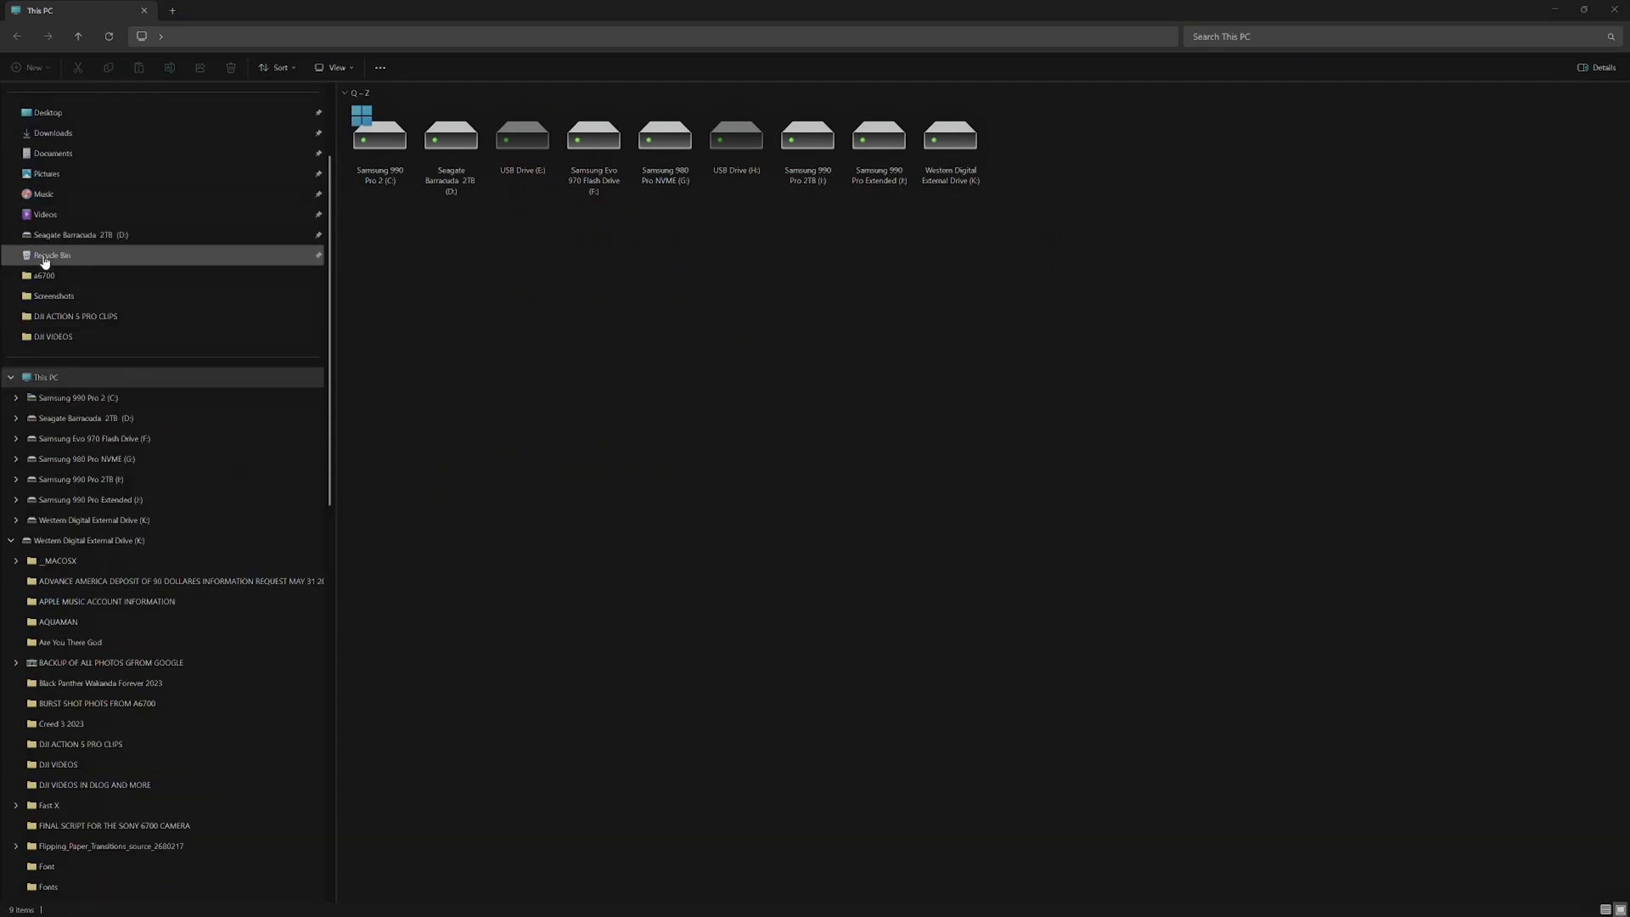
{"action": "scroll", "coordinate": [59, 212], "scroll_direction": "up", "scroll_amount": 1}
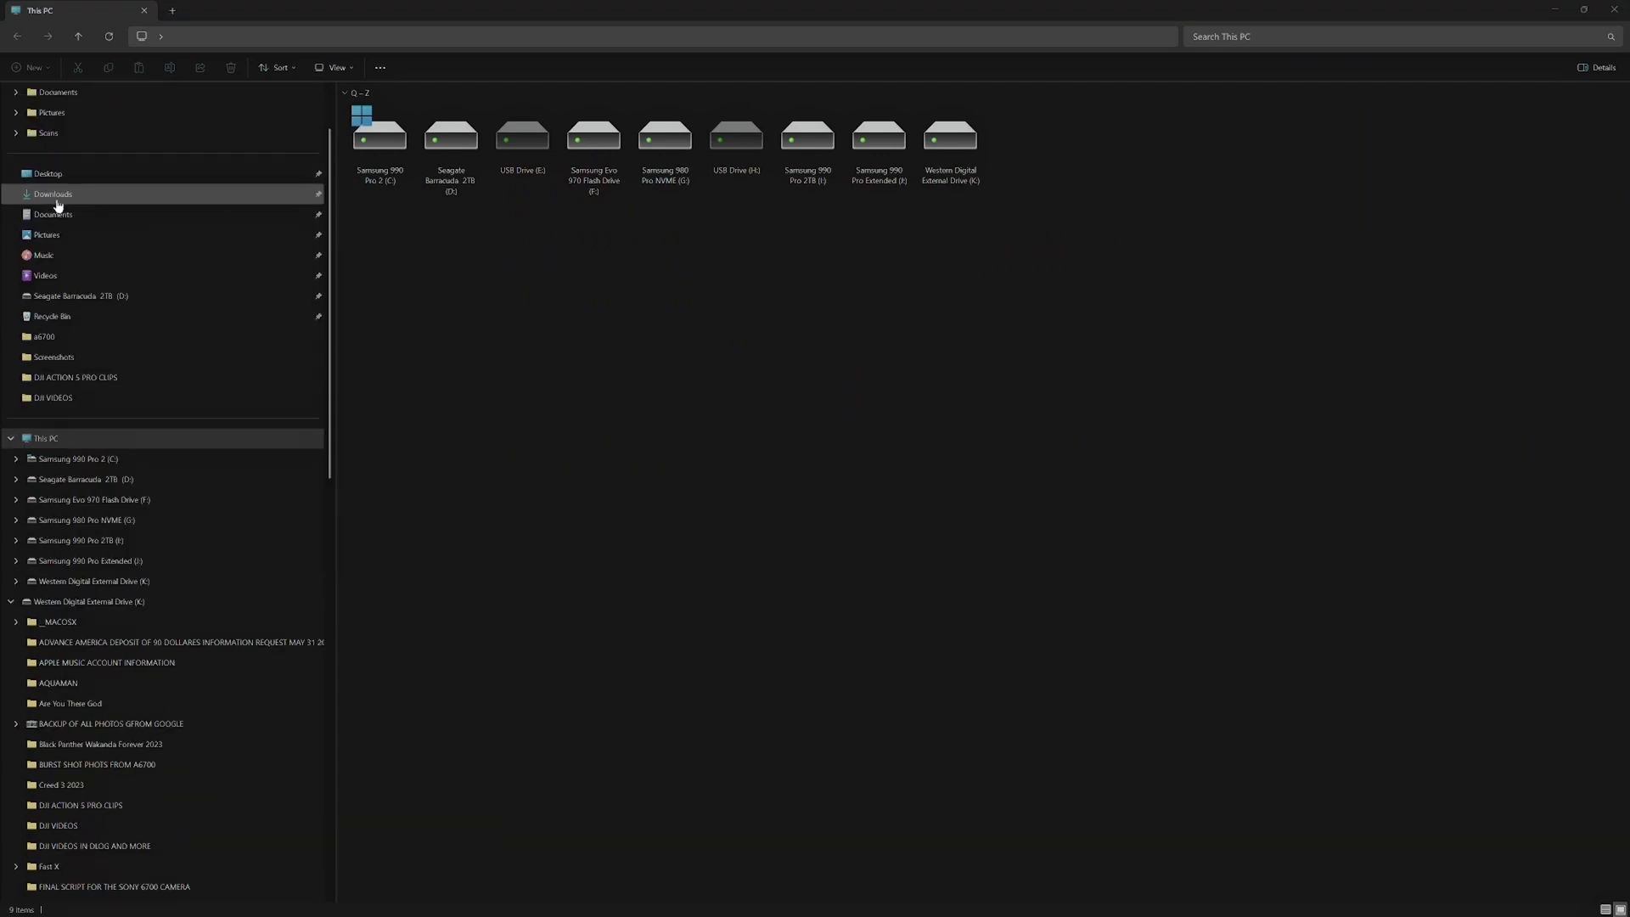
{"action": "left_click", "coordinate": [61, 279]}
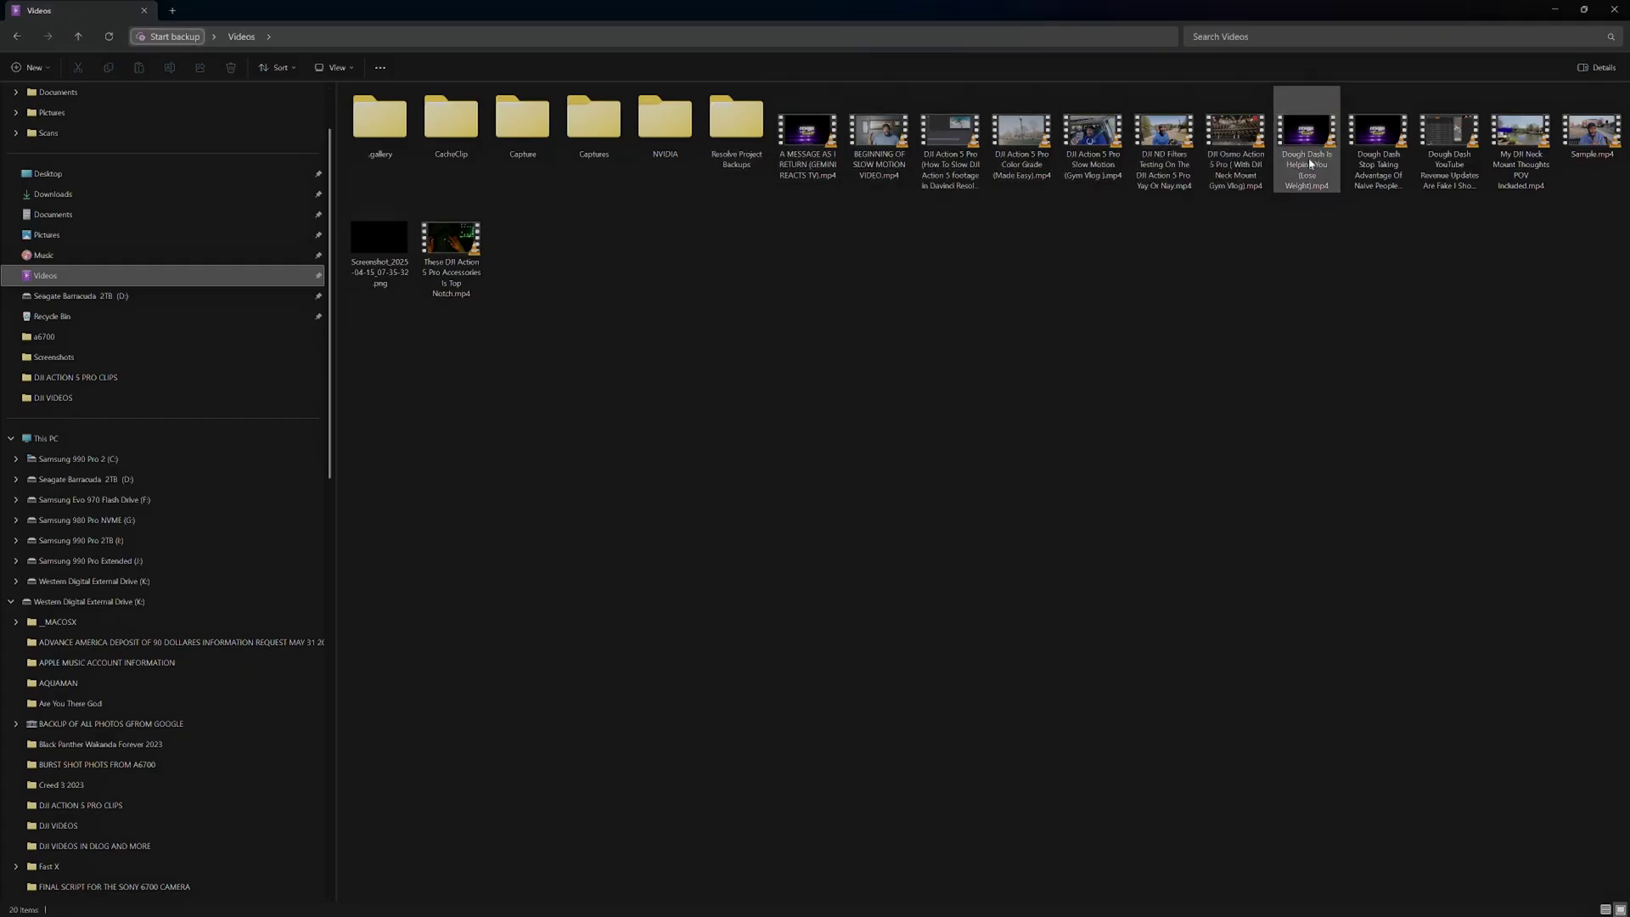
{"action": "left_click", "coordinate": [1587, 144]}
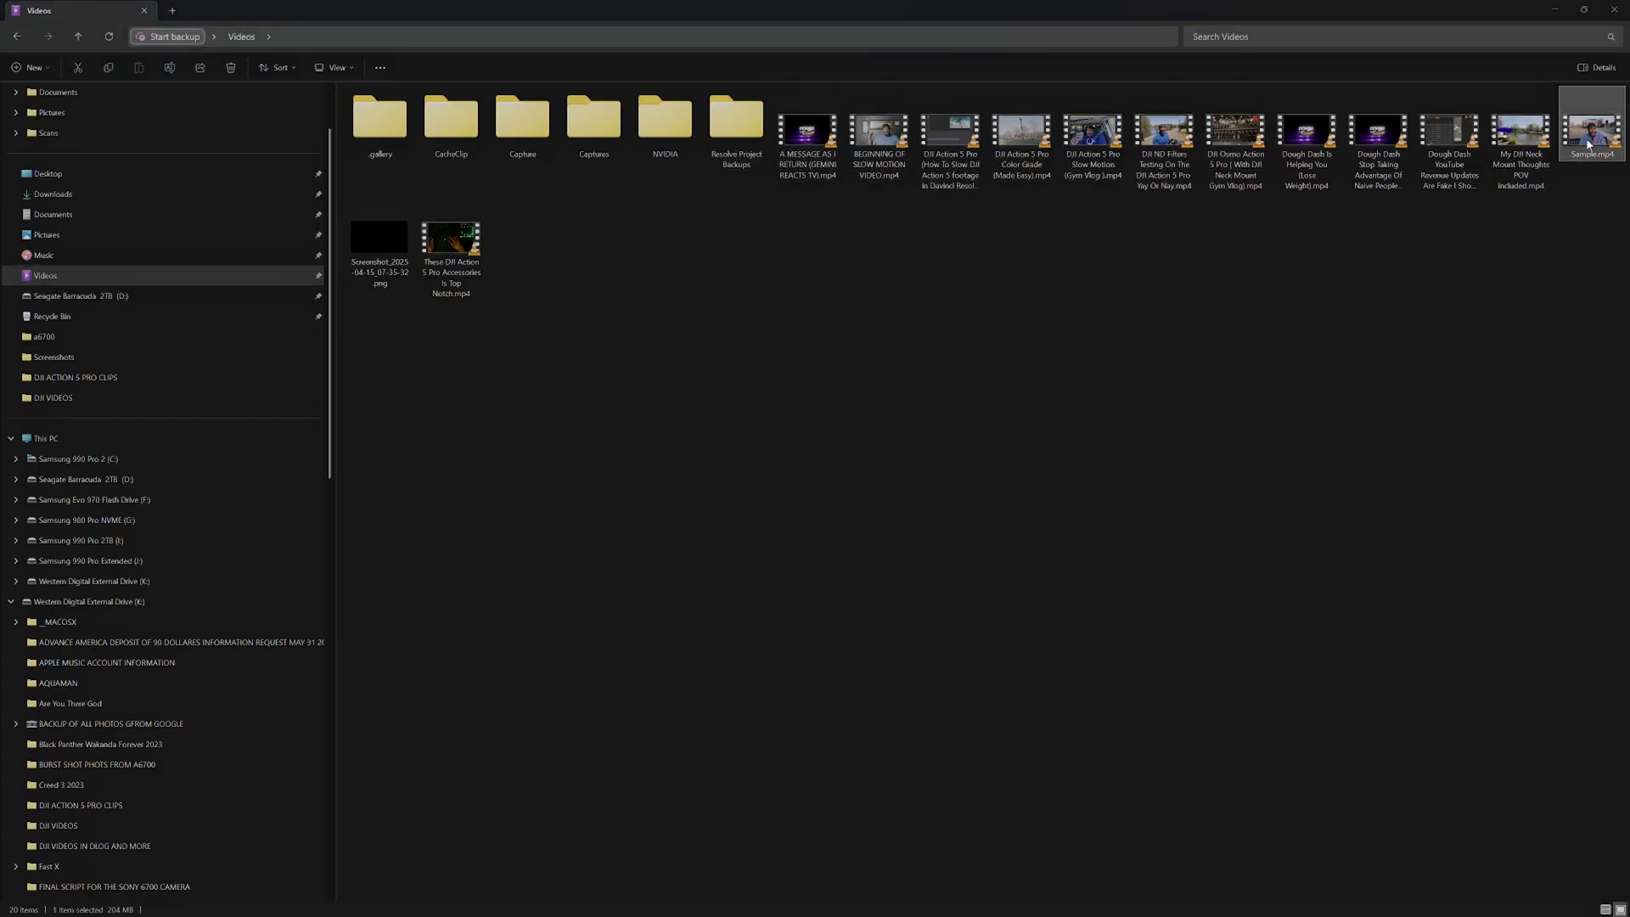
{"action": "key", "text": "Return"}
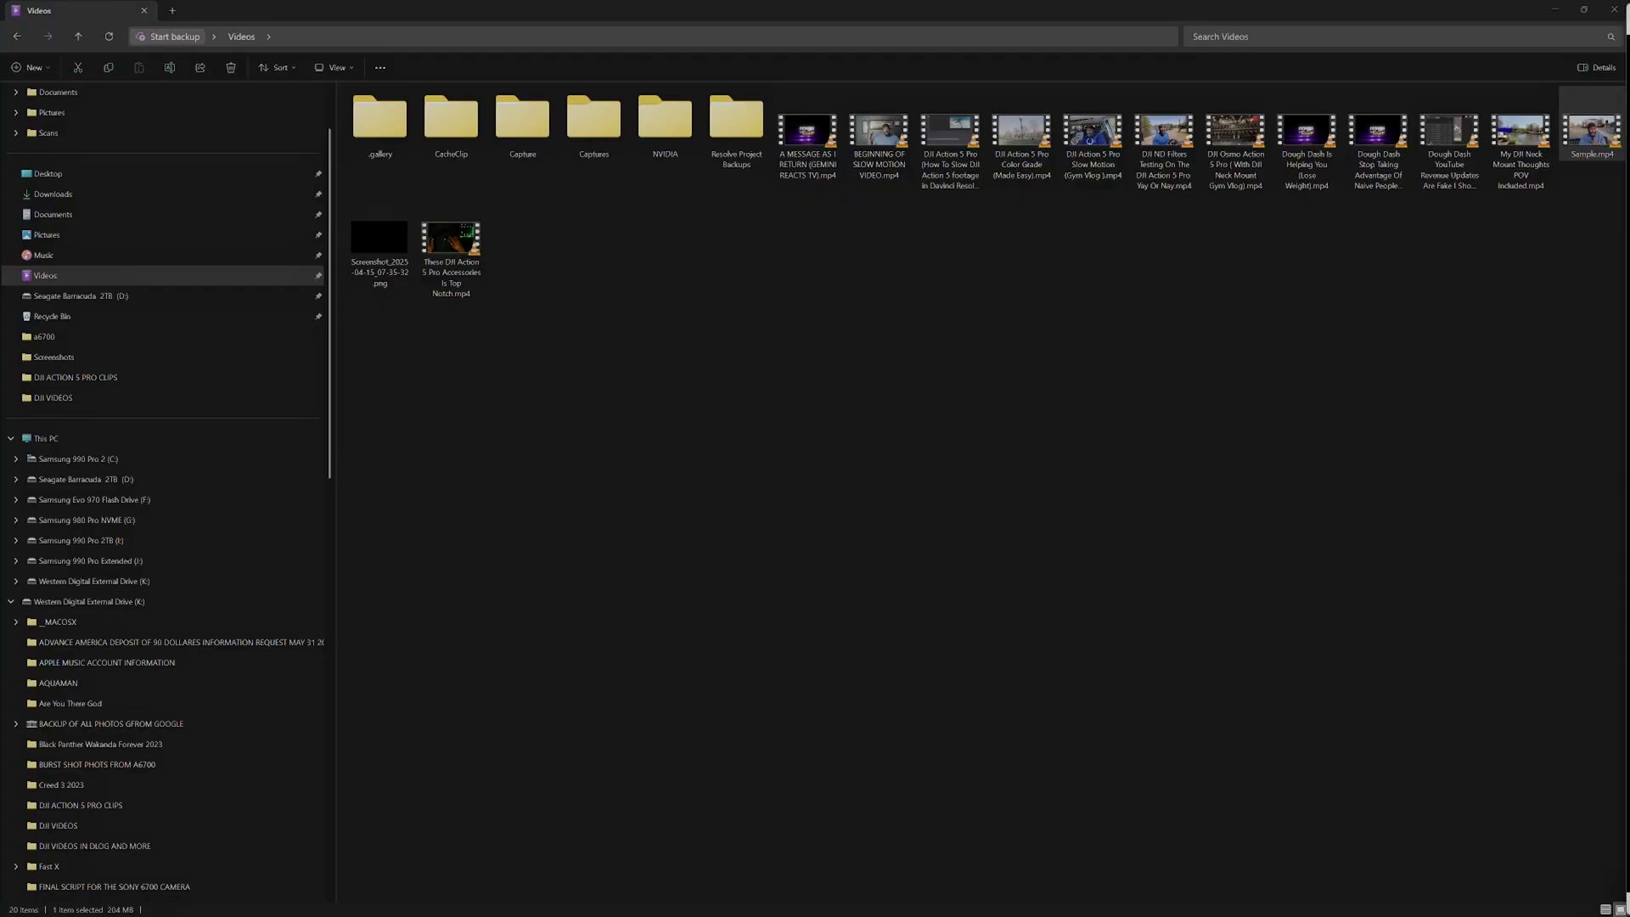